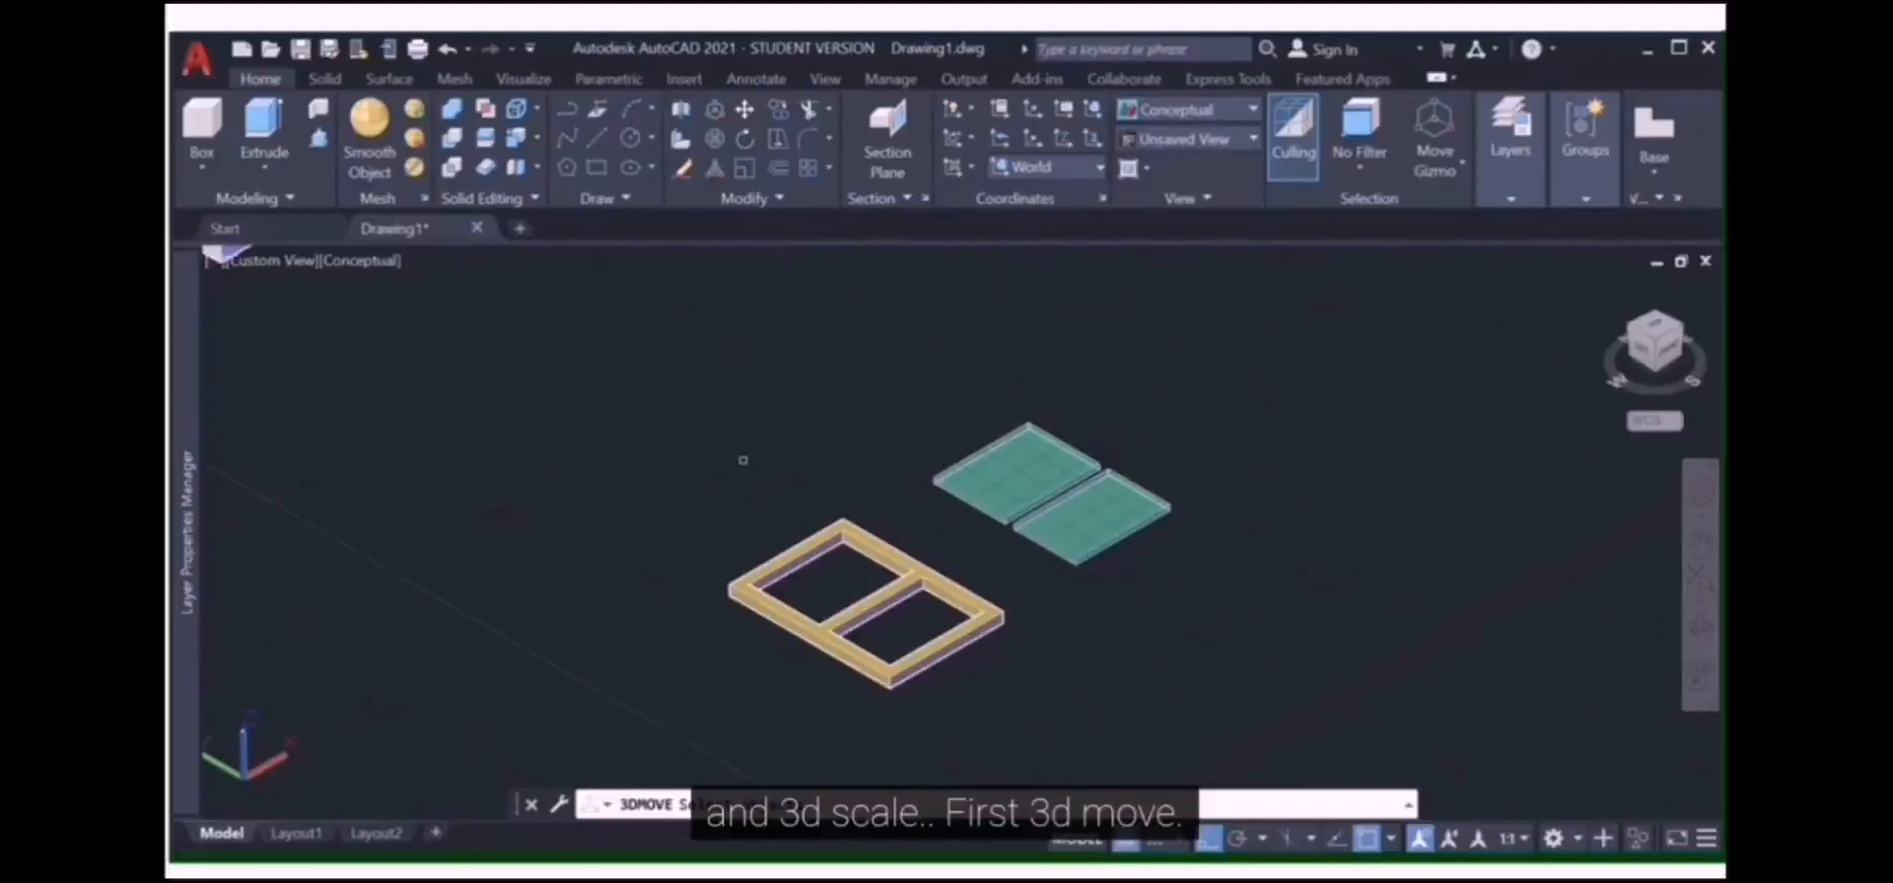
3D Move both glass panes into the wooden frame, snapping the front pane's near corner to the matching inner corner of its opening
click(719, 131)
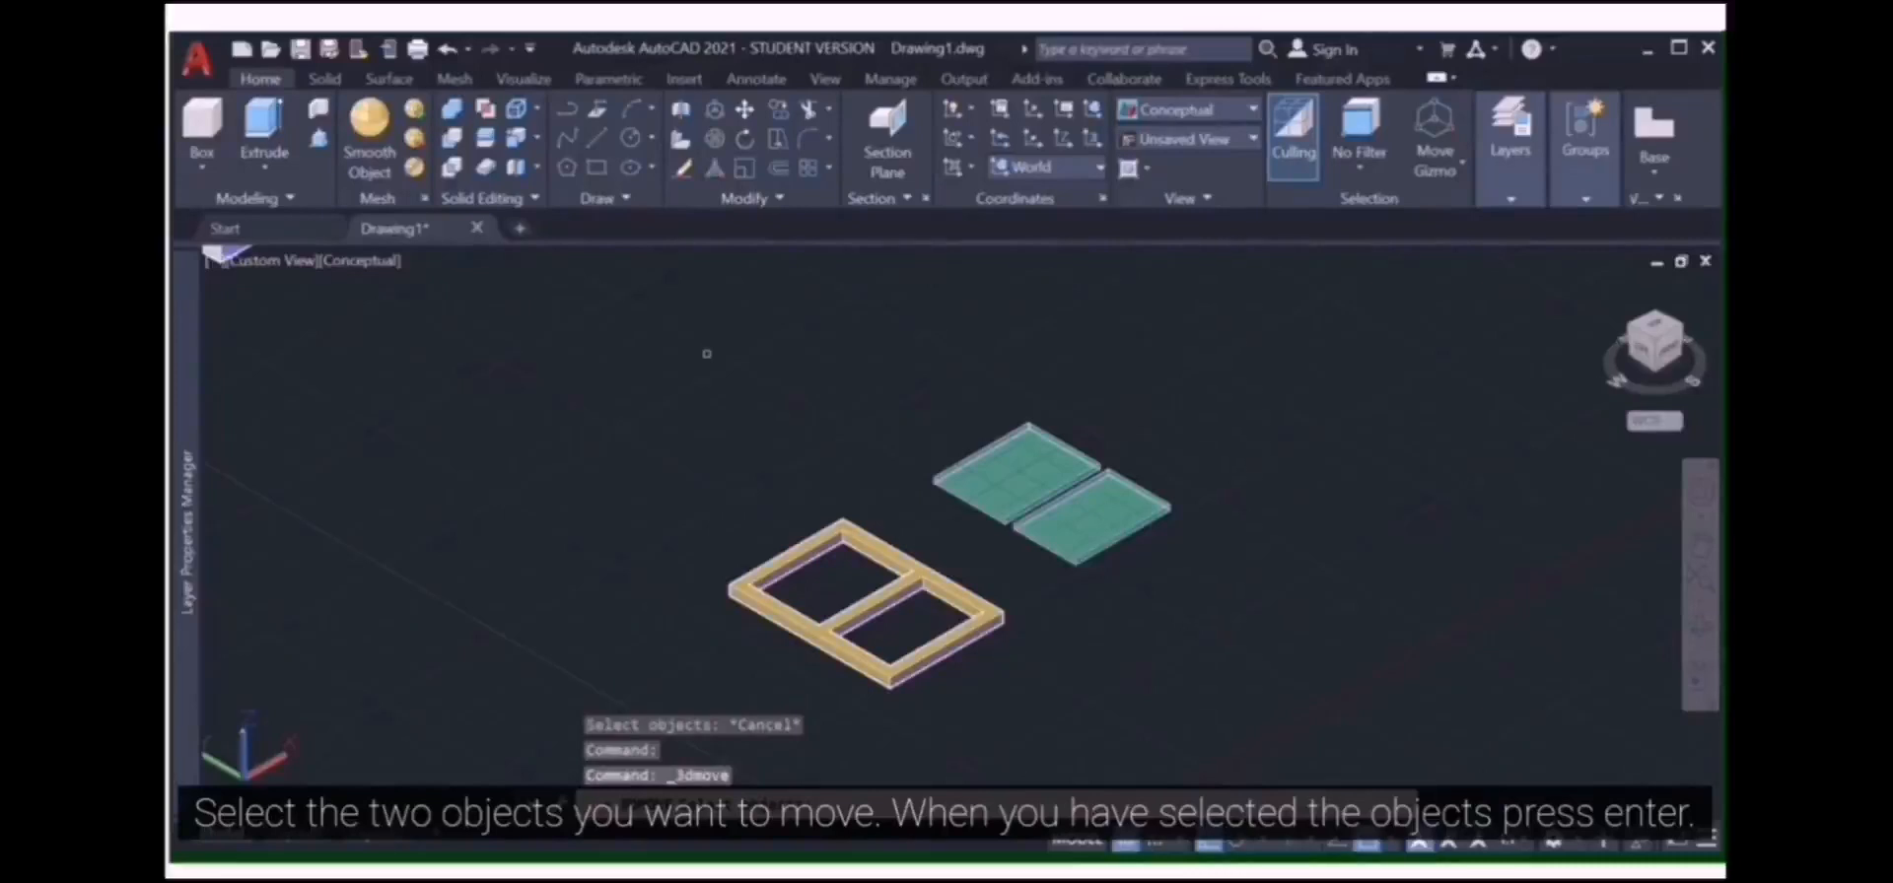
click(1009, 462)
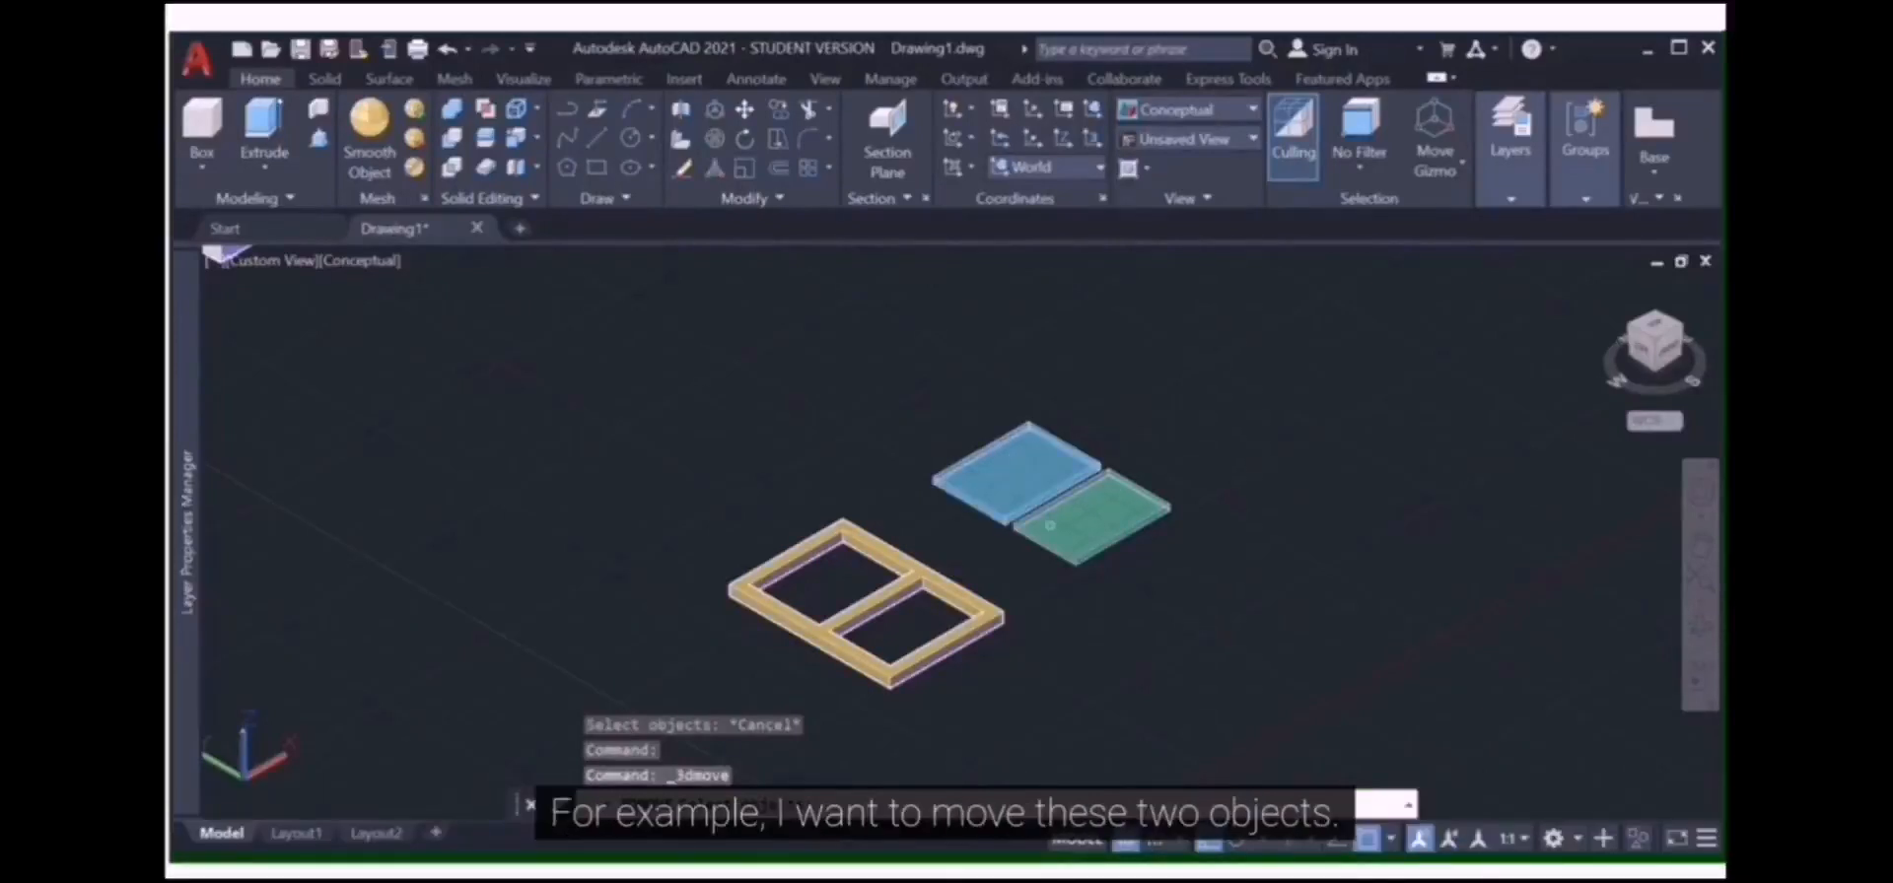
click(1029, 463)
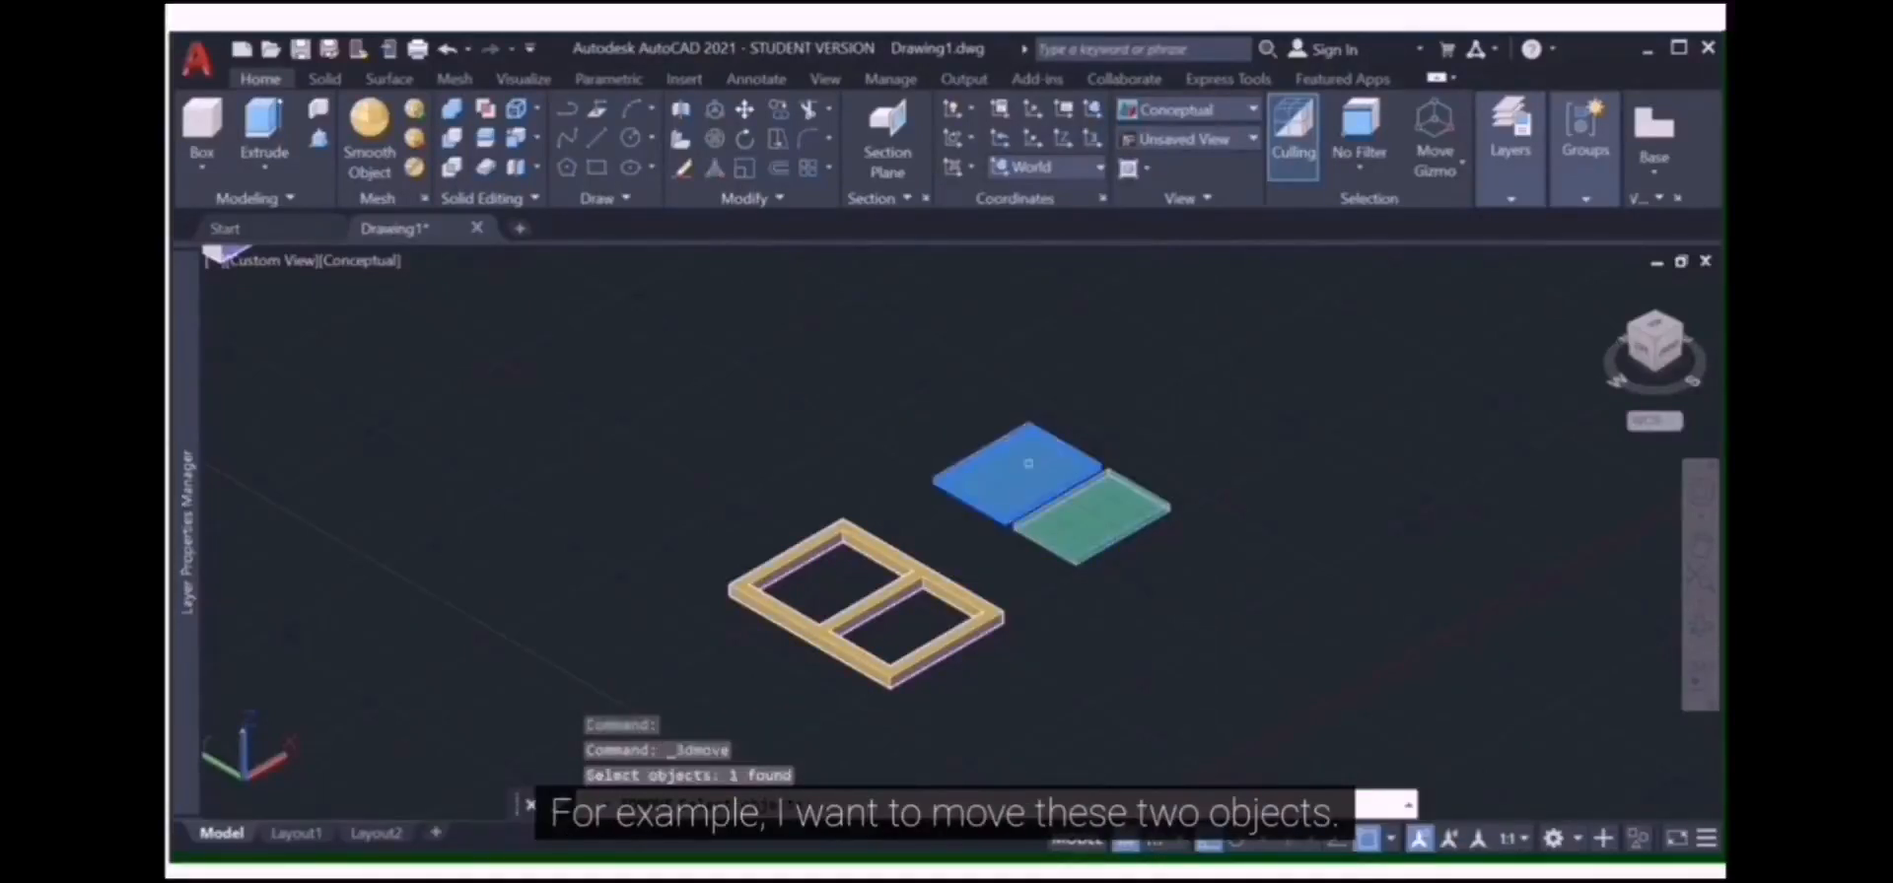
click(1091, 508)
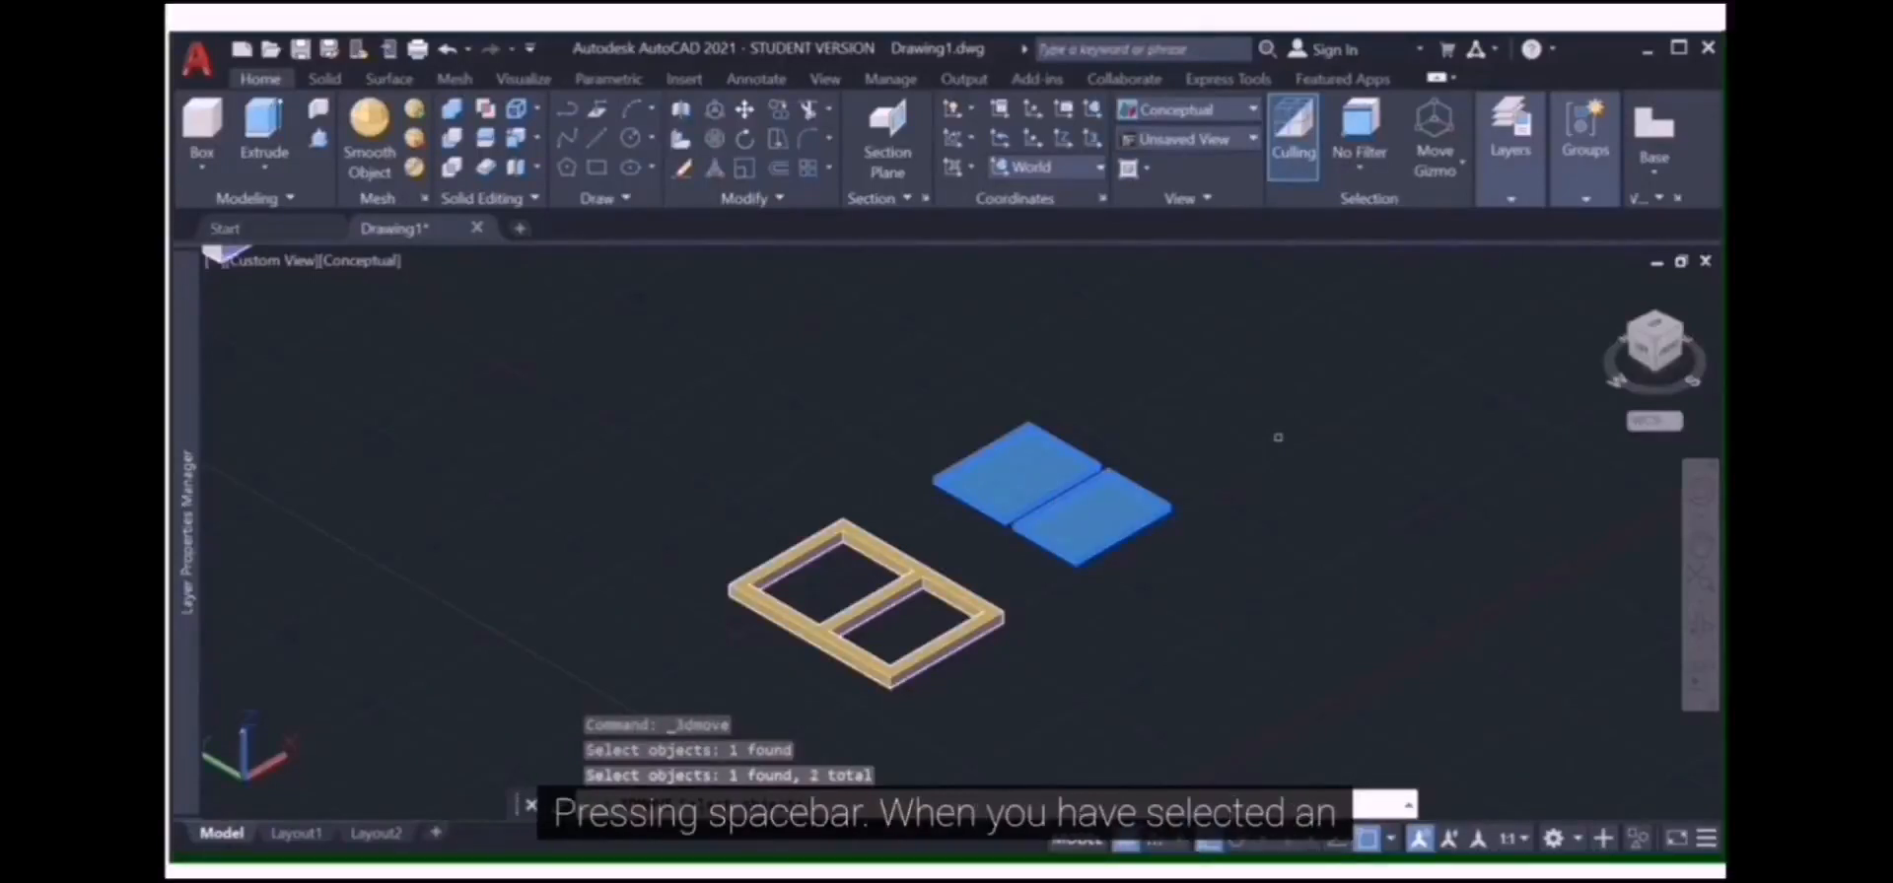
key(space)
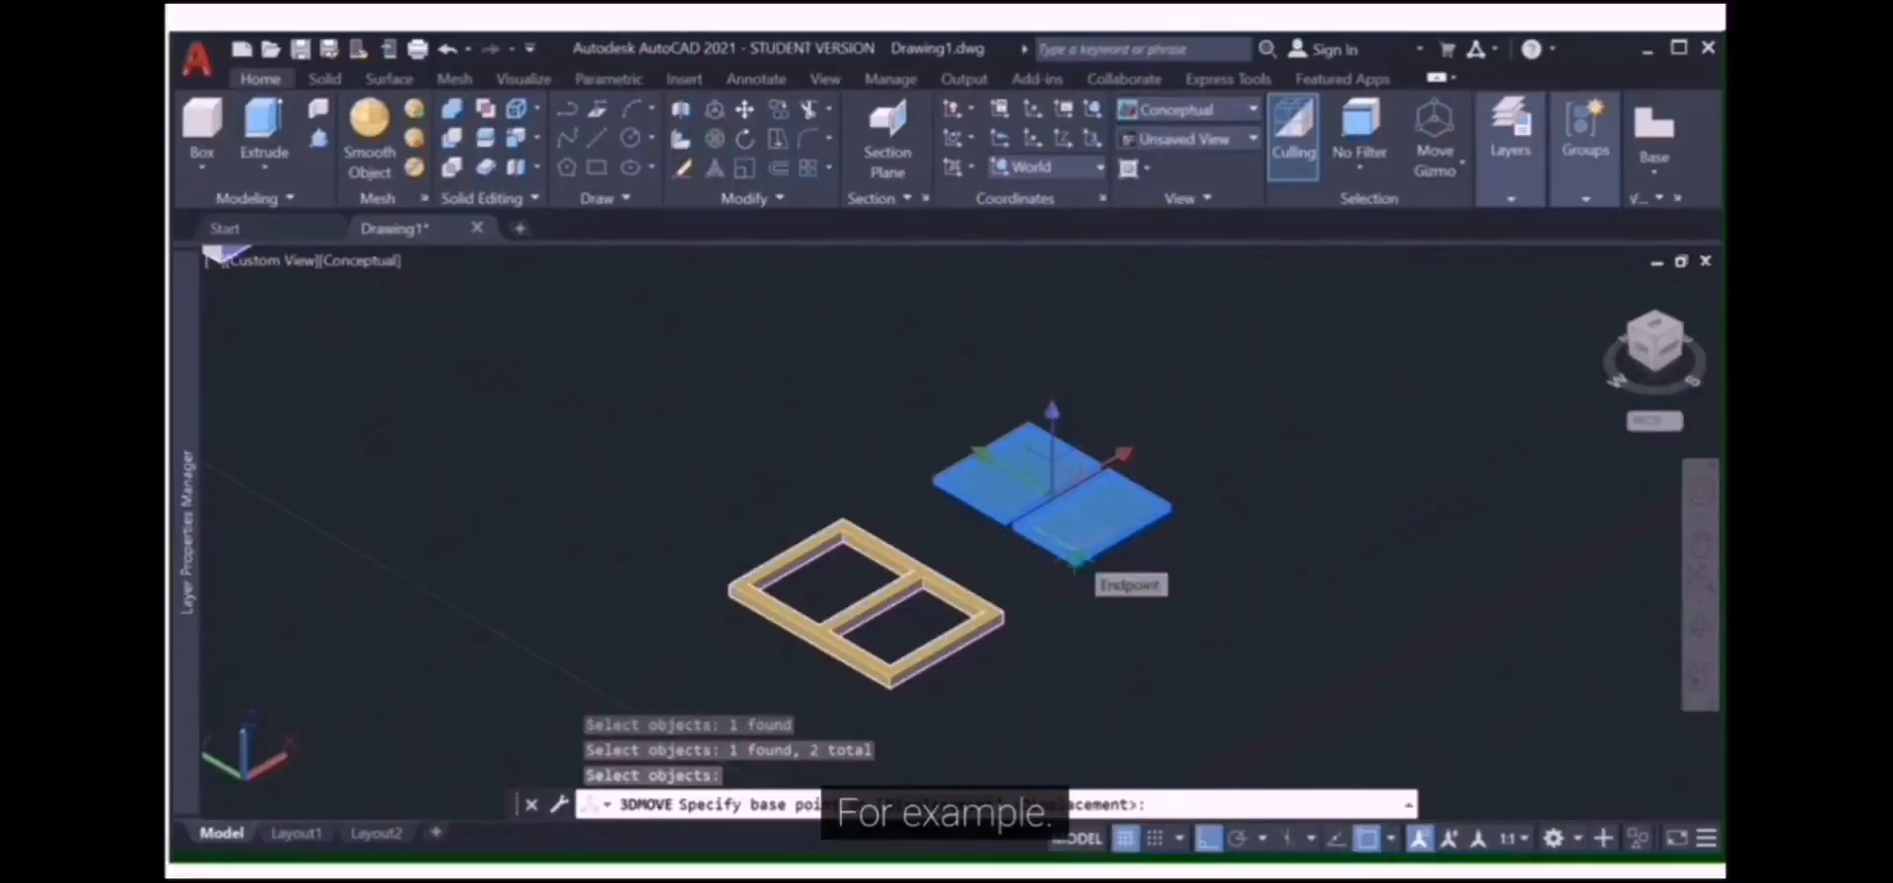
scroll(1076, 562, up, 3)
click(1076, 570)
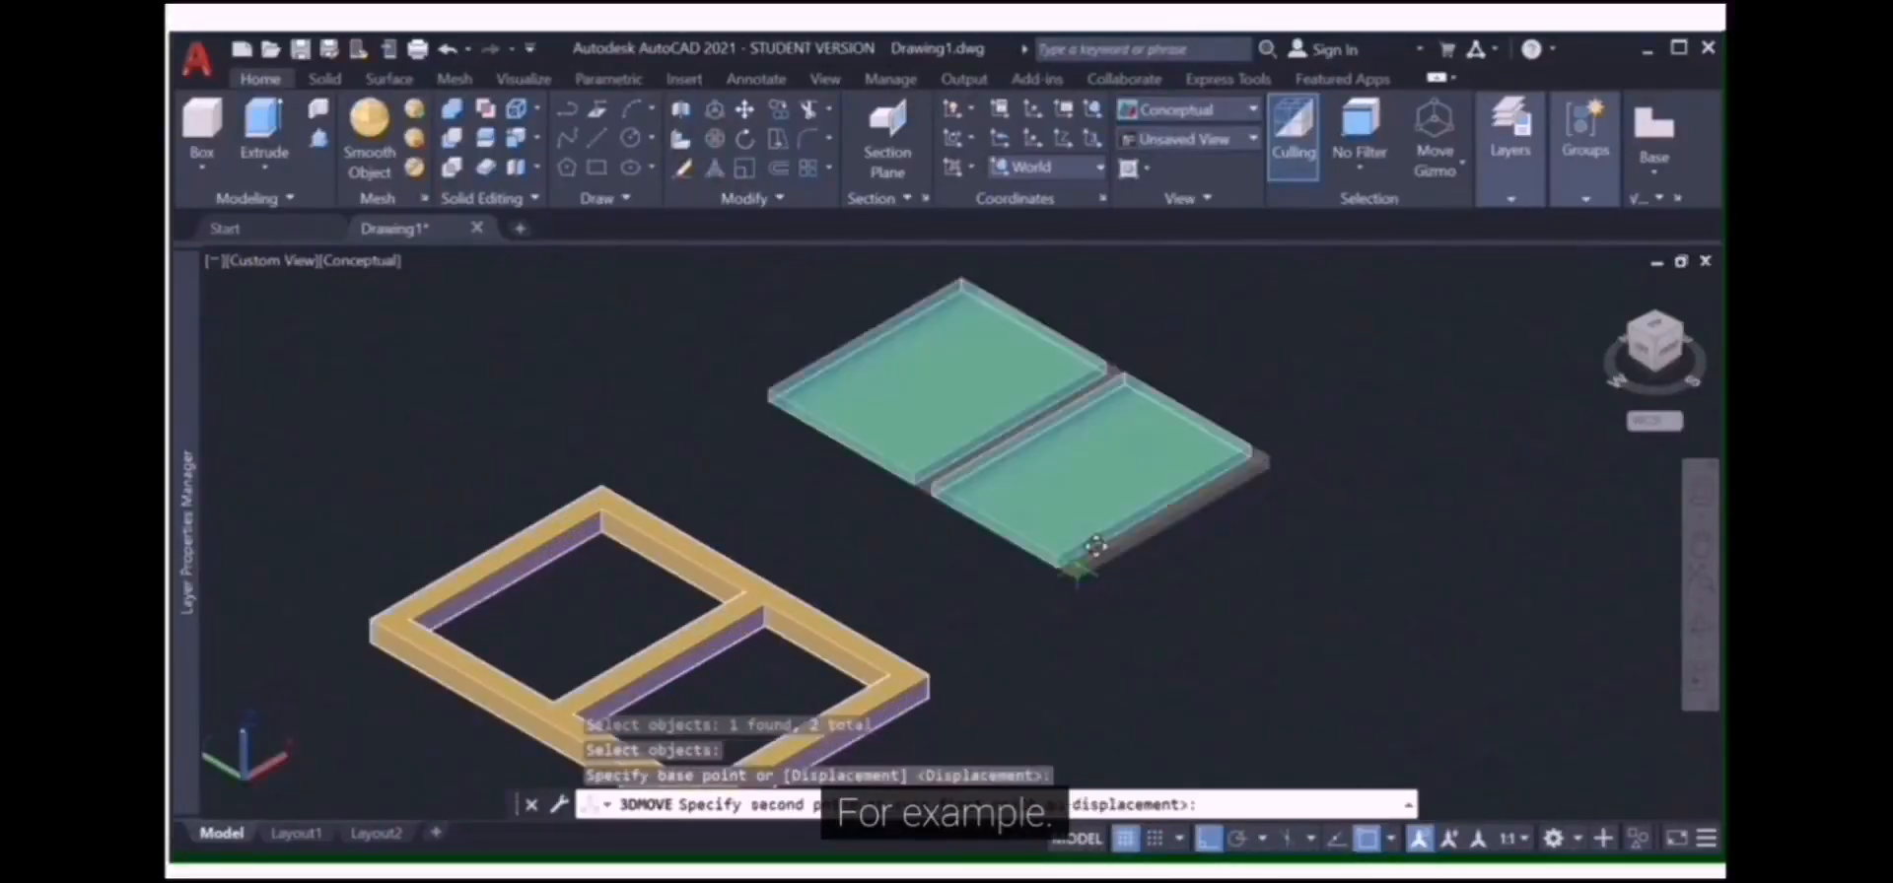
scroll(966, 587, down, 5)
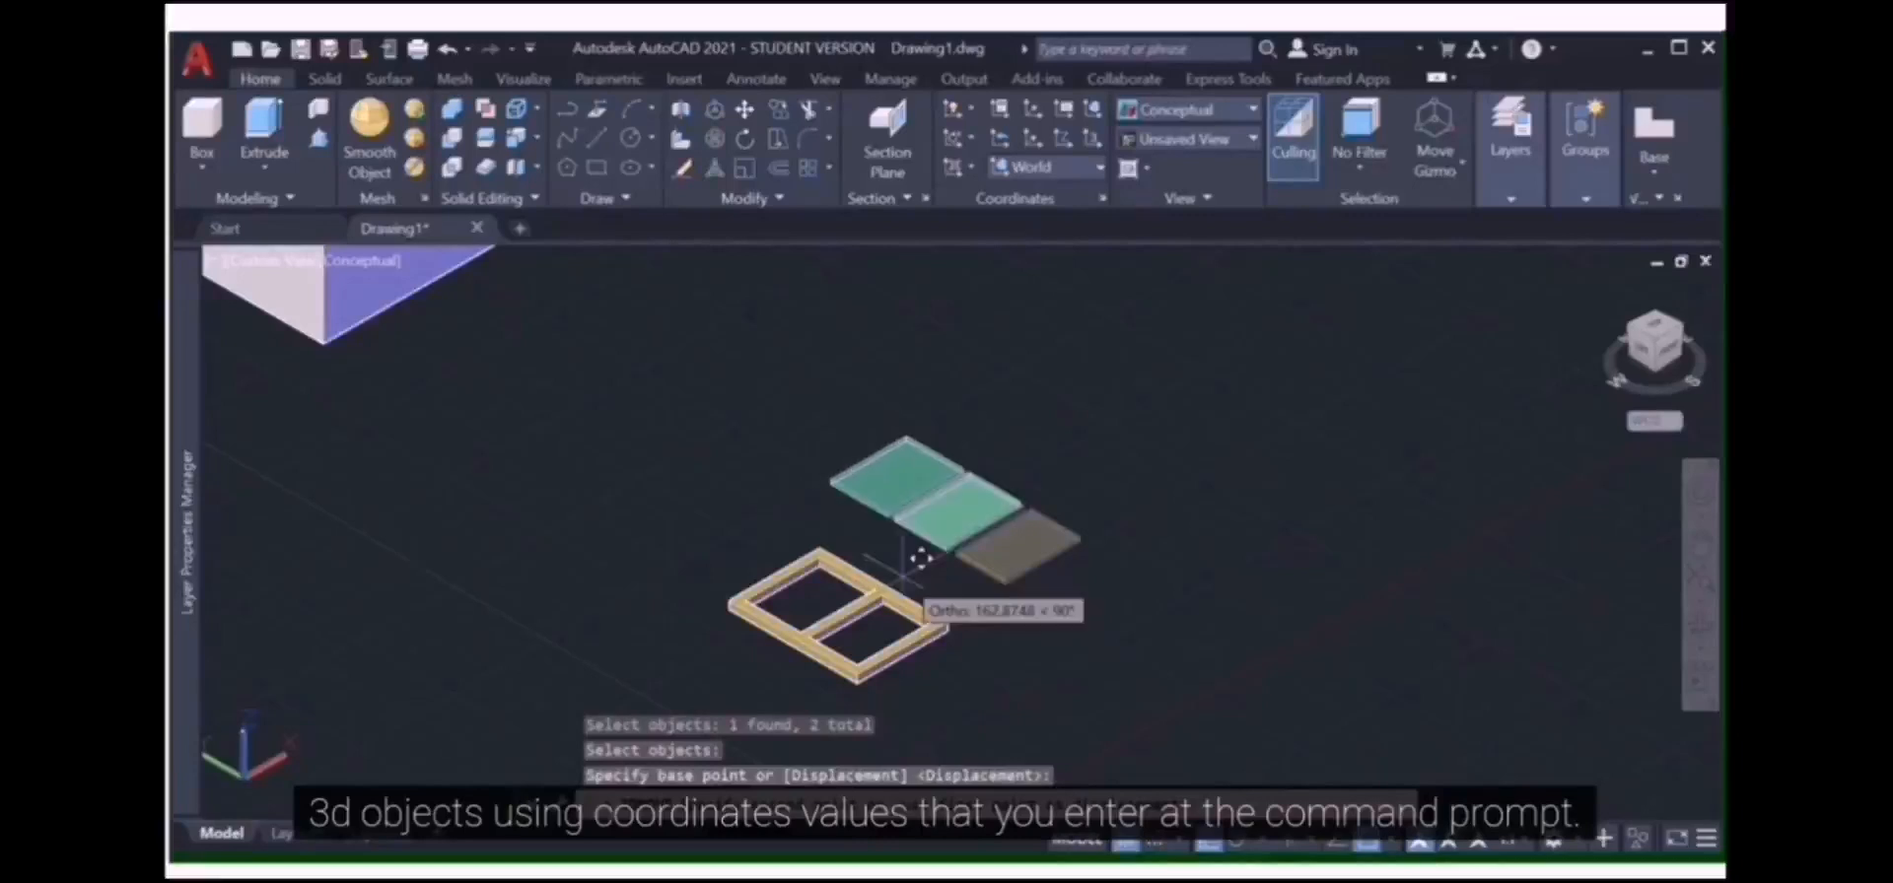
scroll(841, 657, up, 2)
scroll(860, 639, up, 3)
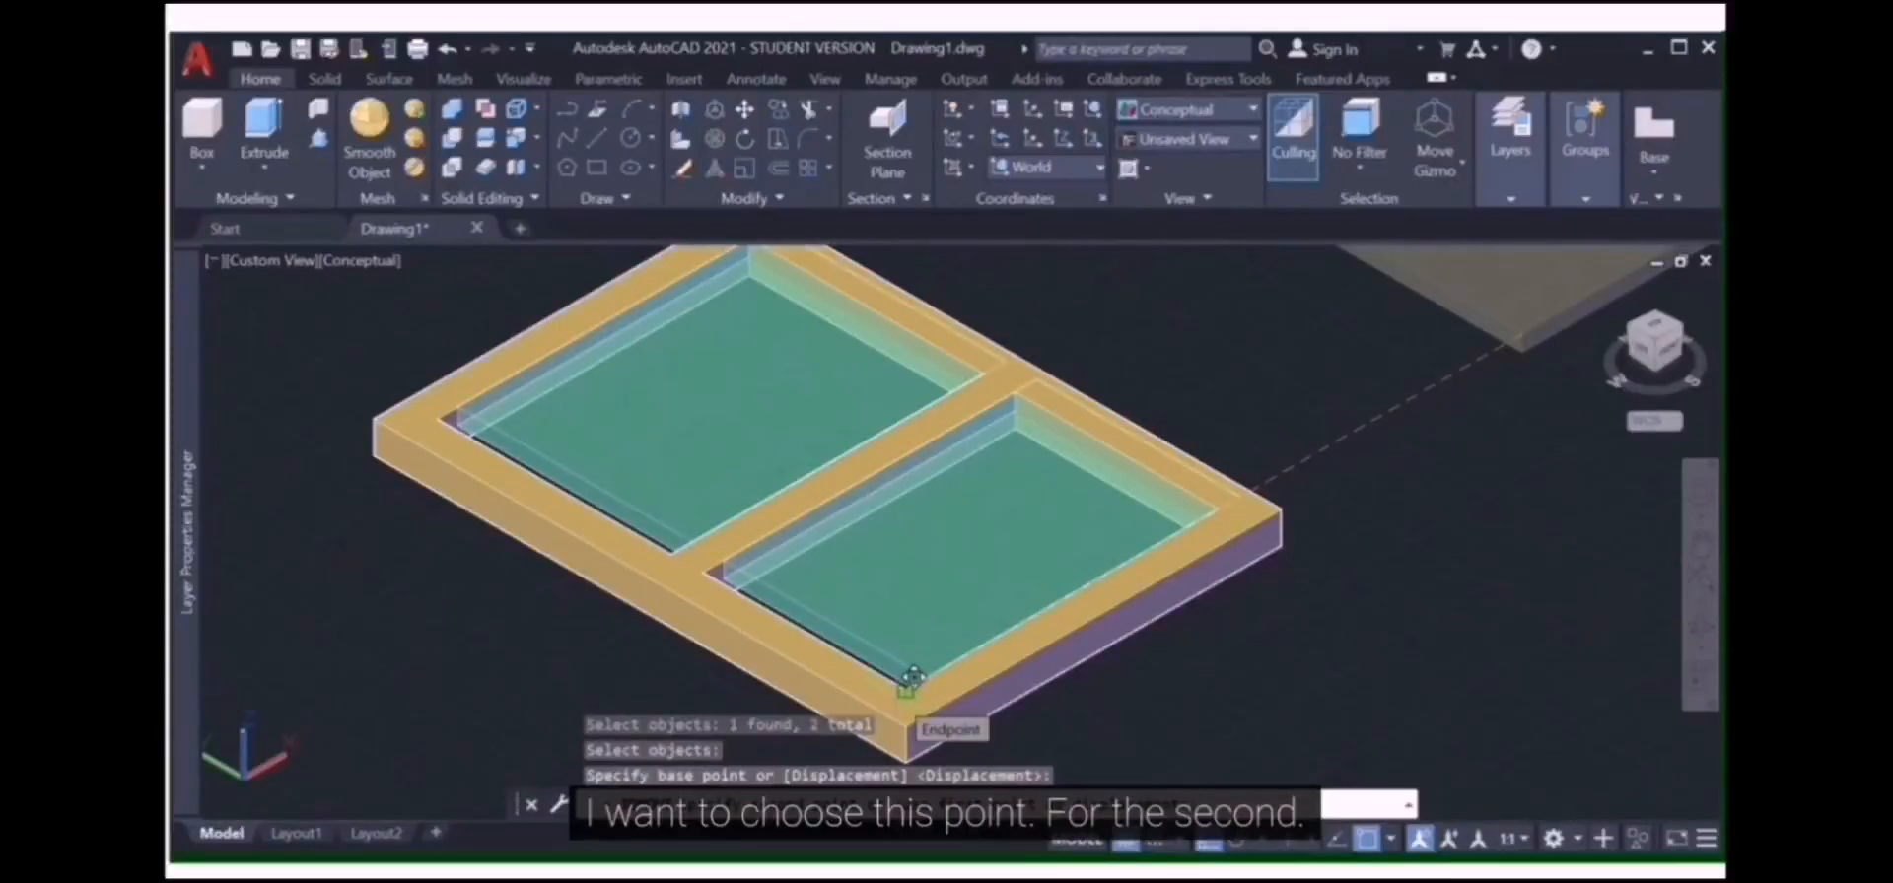
click(912, 679)
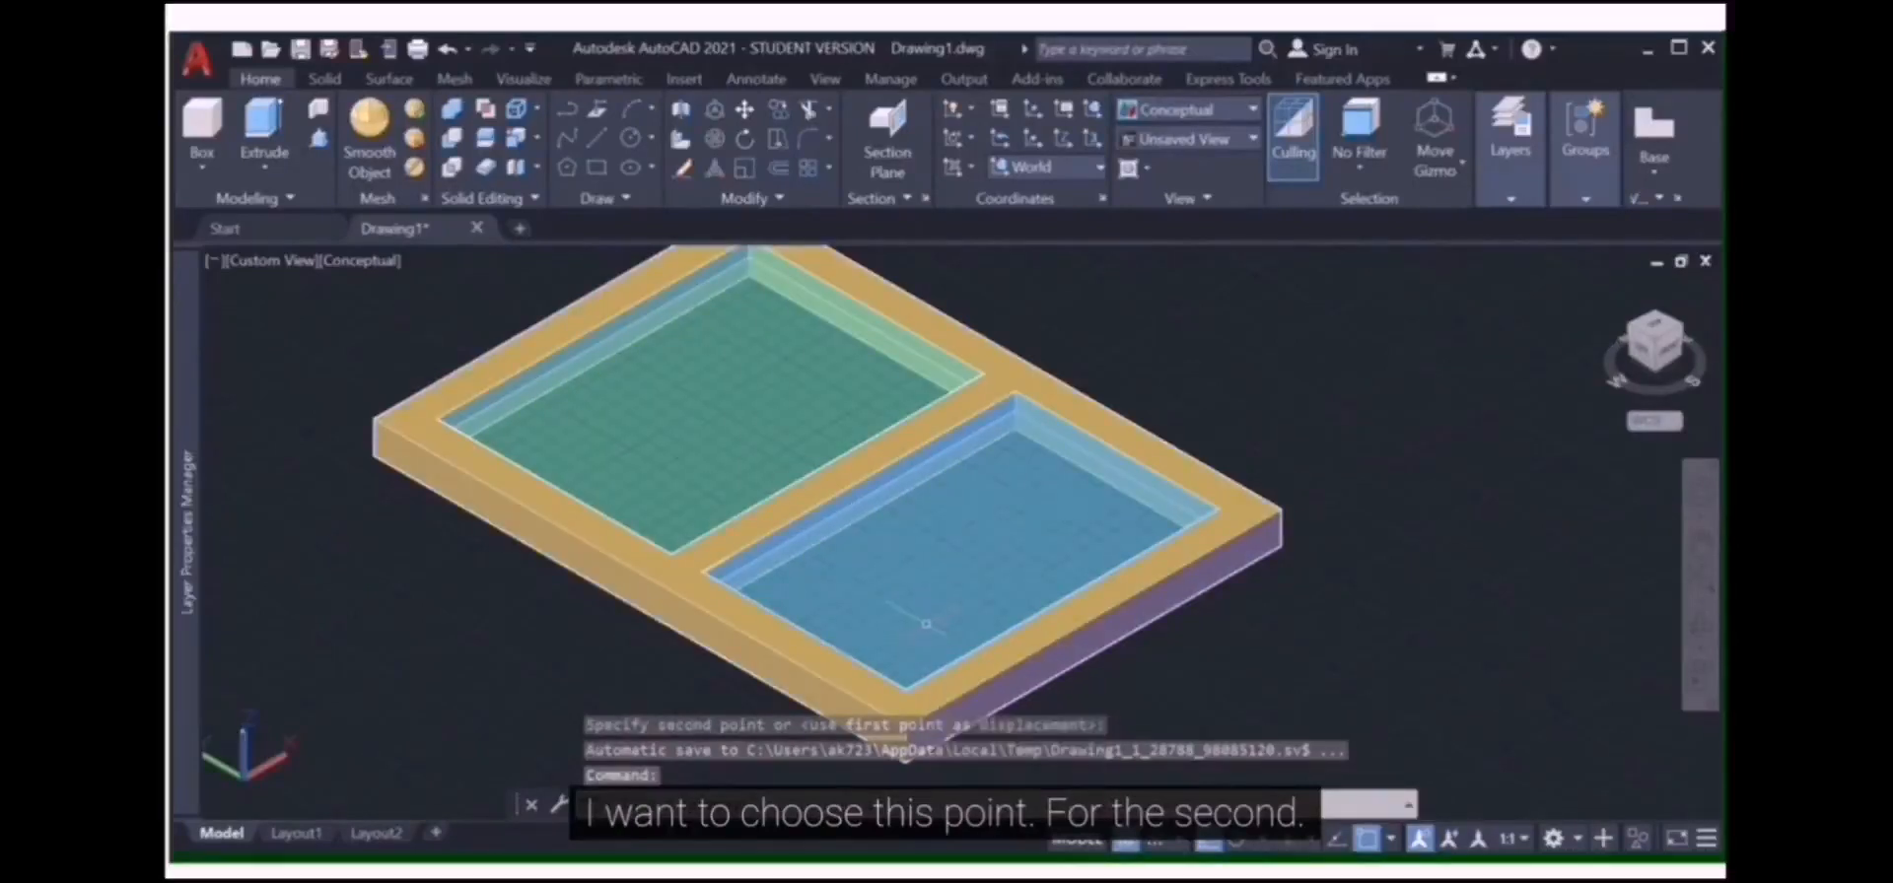
3D Scale the frame and both glass panes uniformly by a factor of 0.8 from the frame's near corner
scroll(913, 628, down, 3)
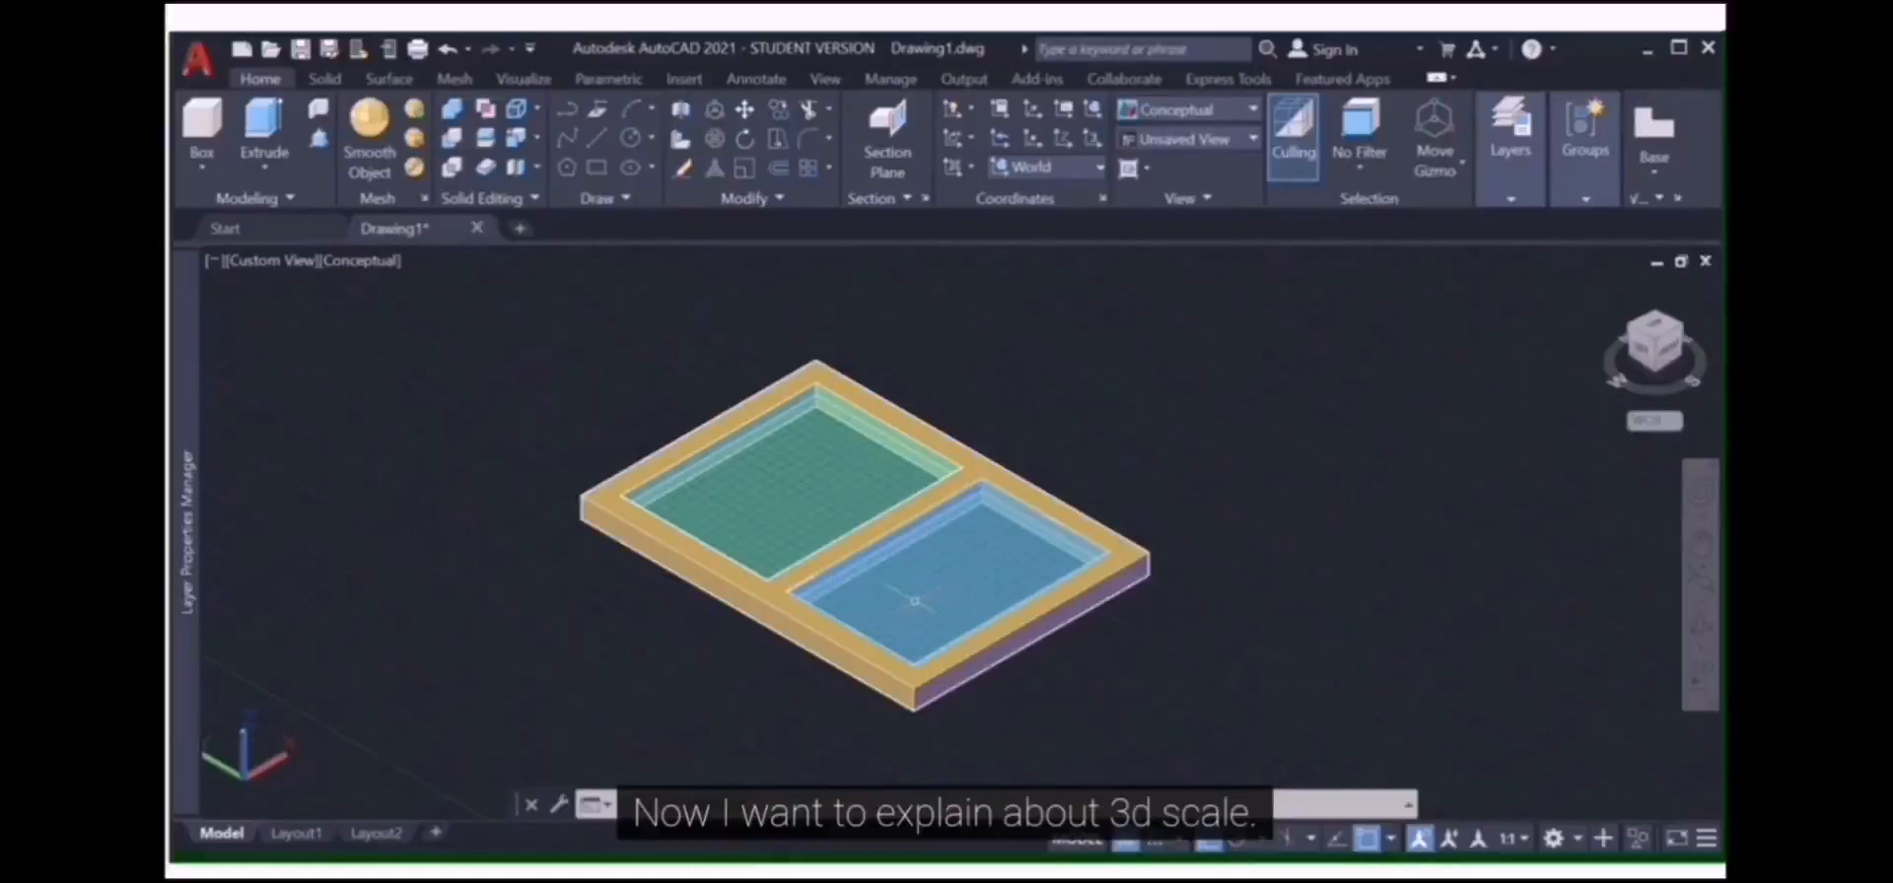
click(718, 169)
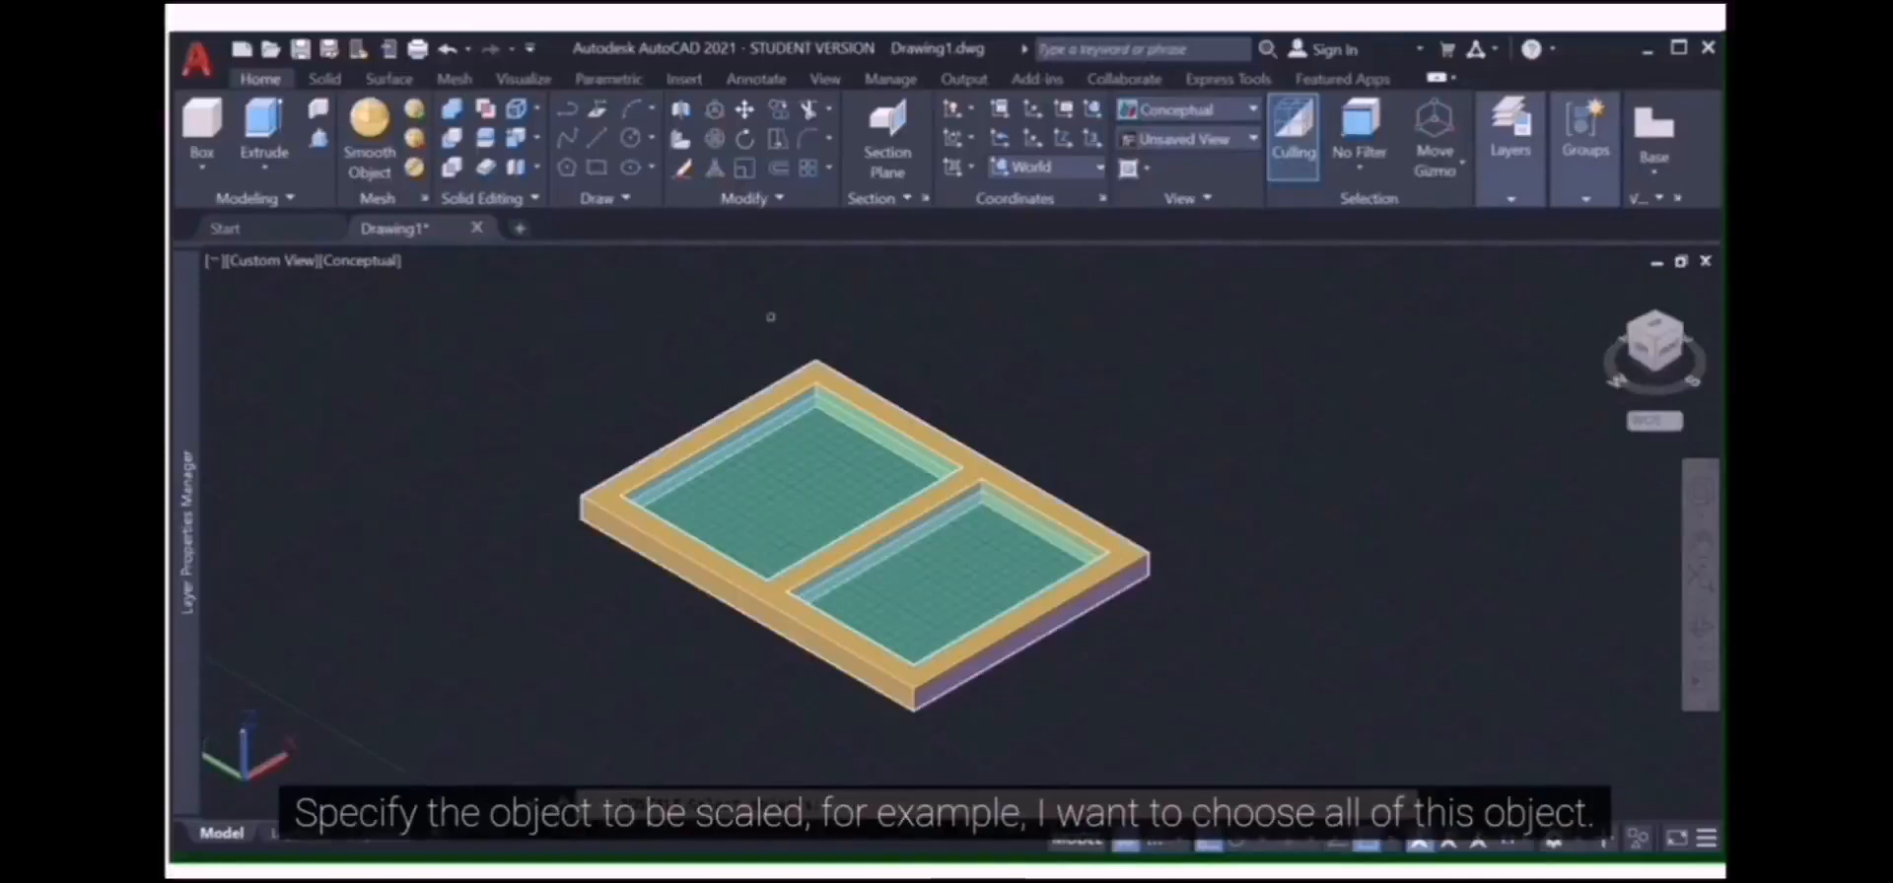
click(993, 318)
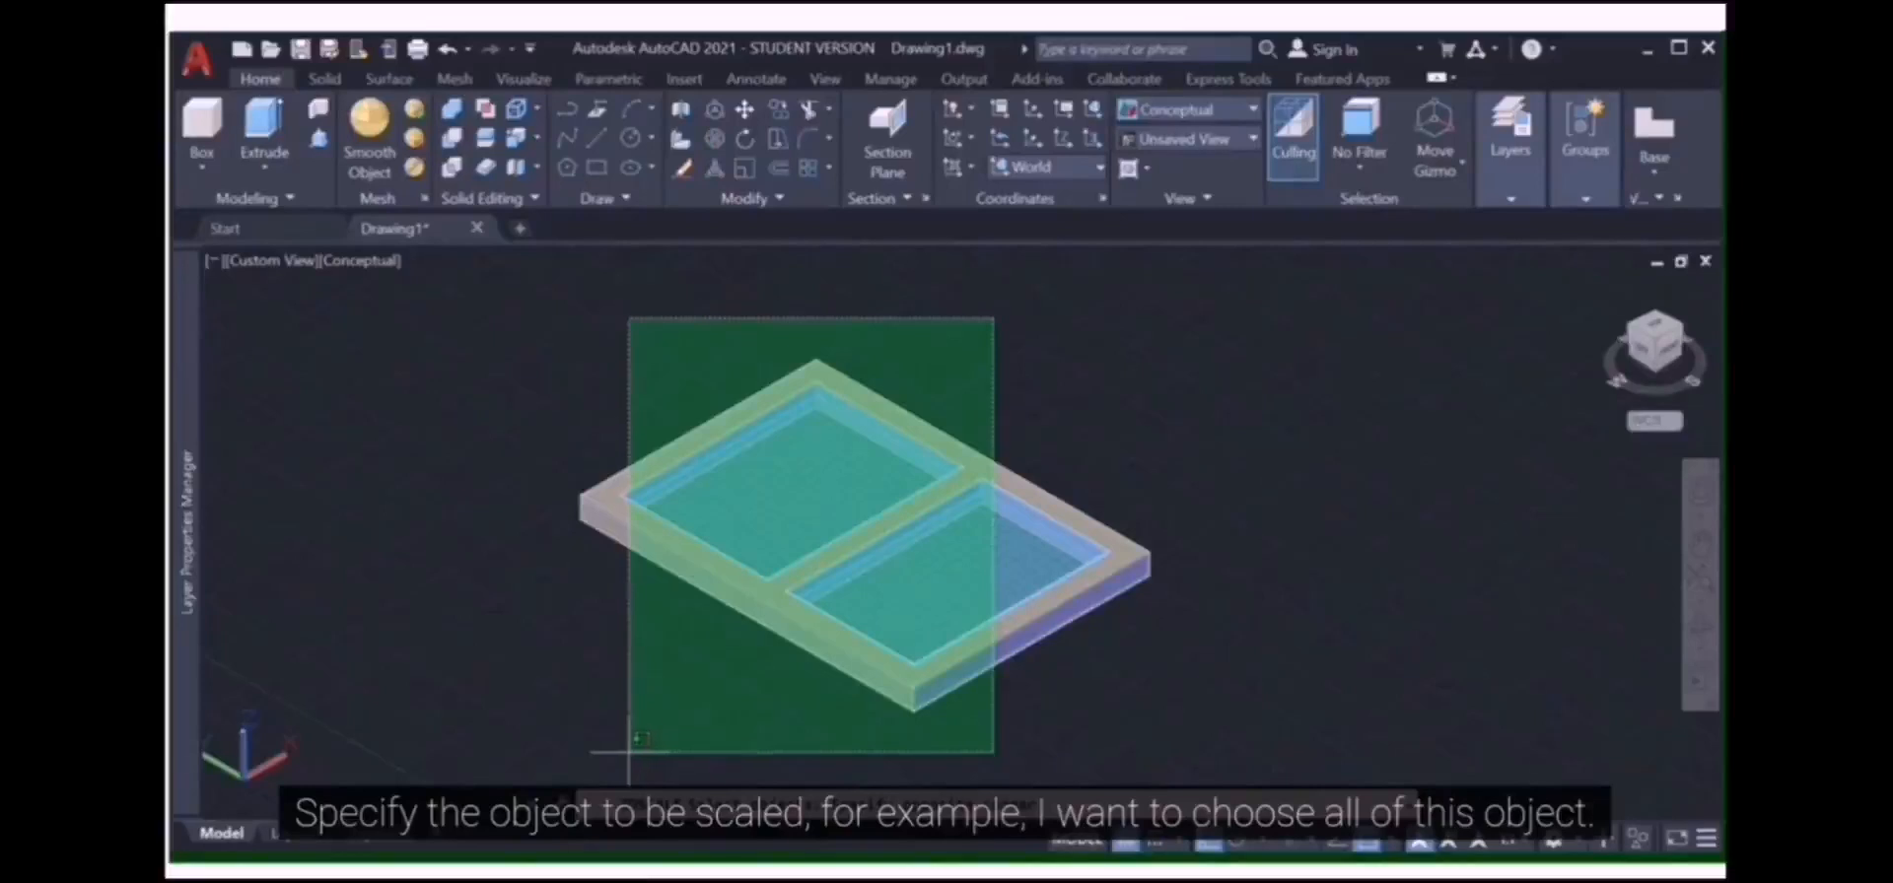
click(635, 717)
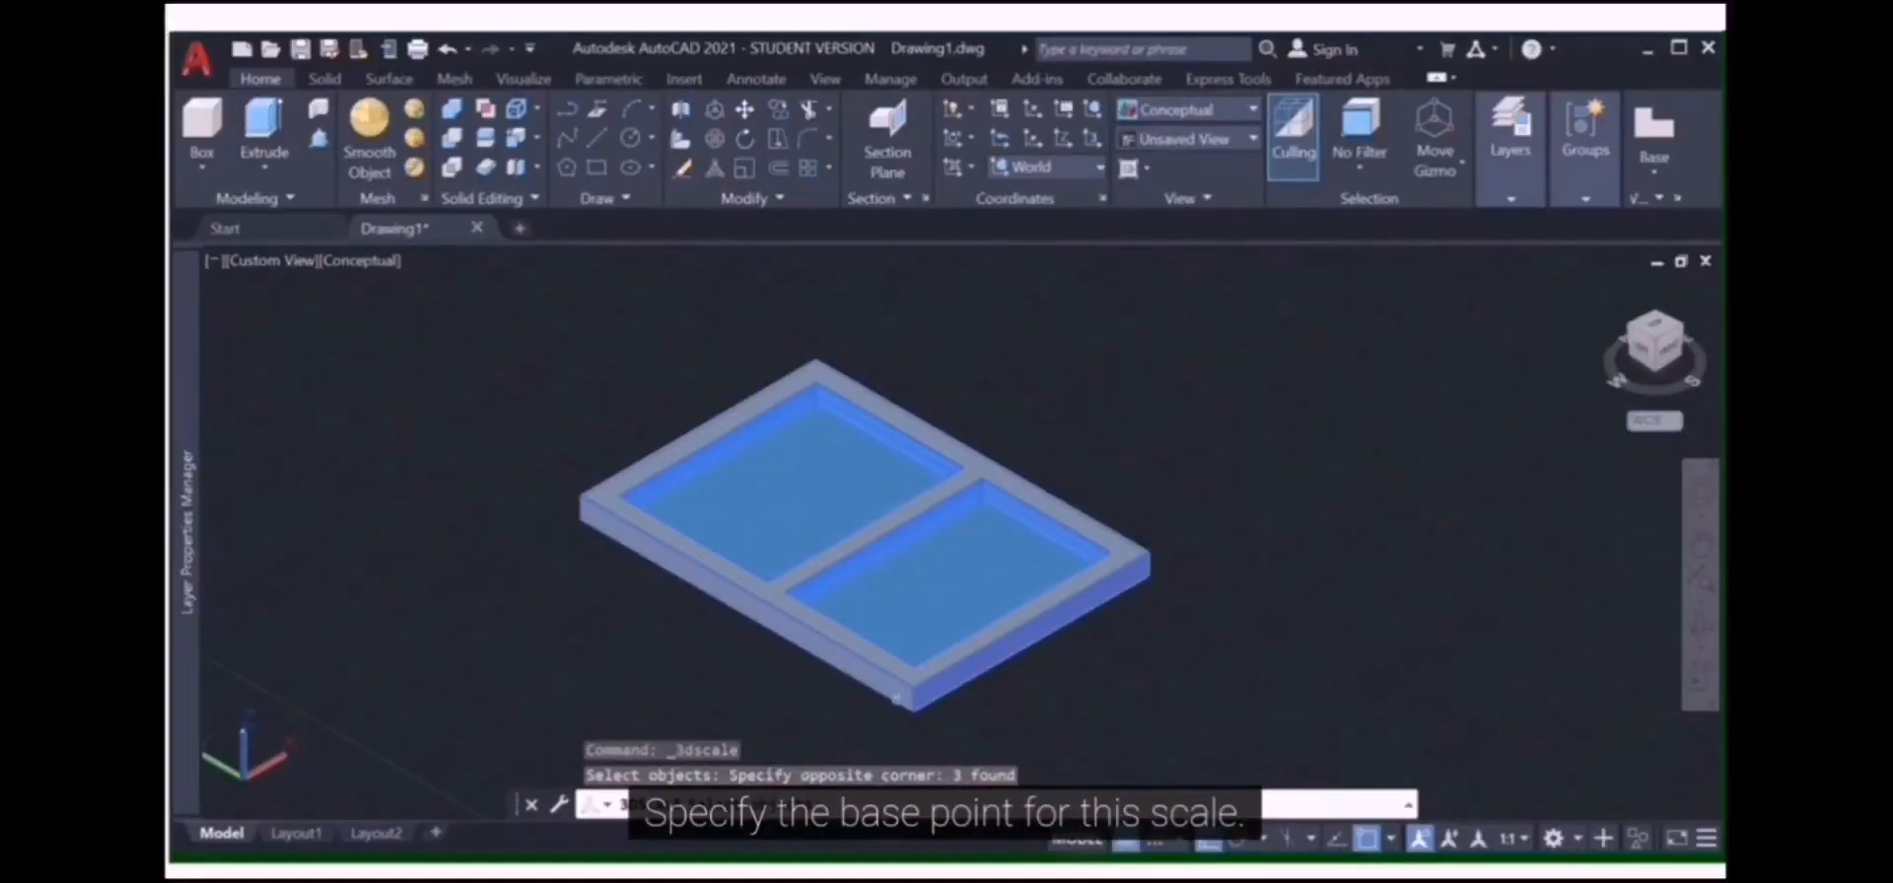
key(Return)
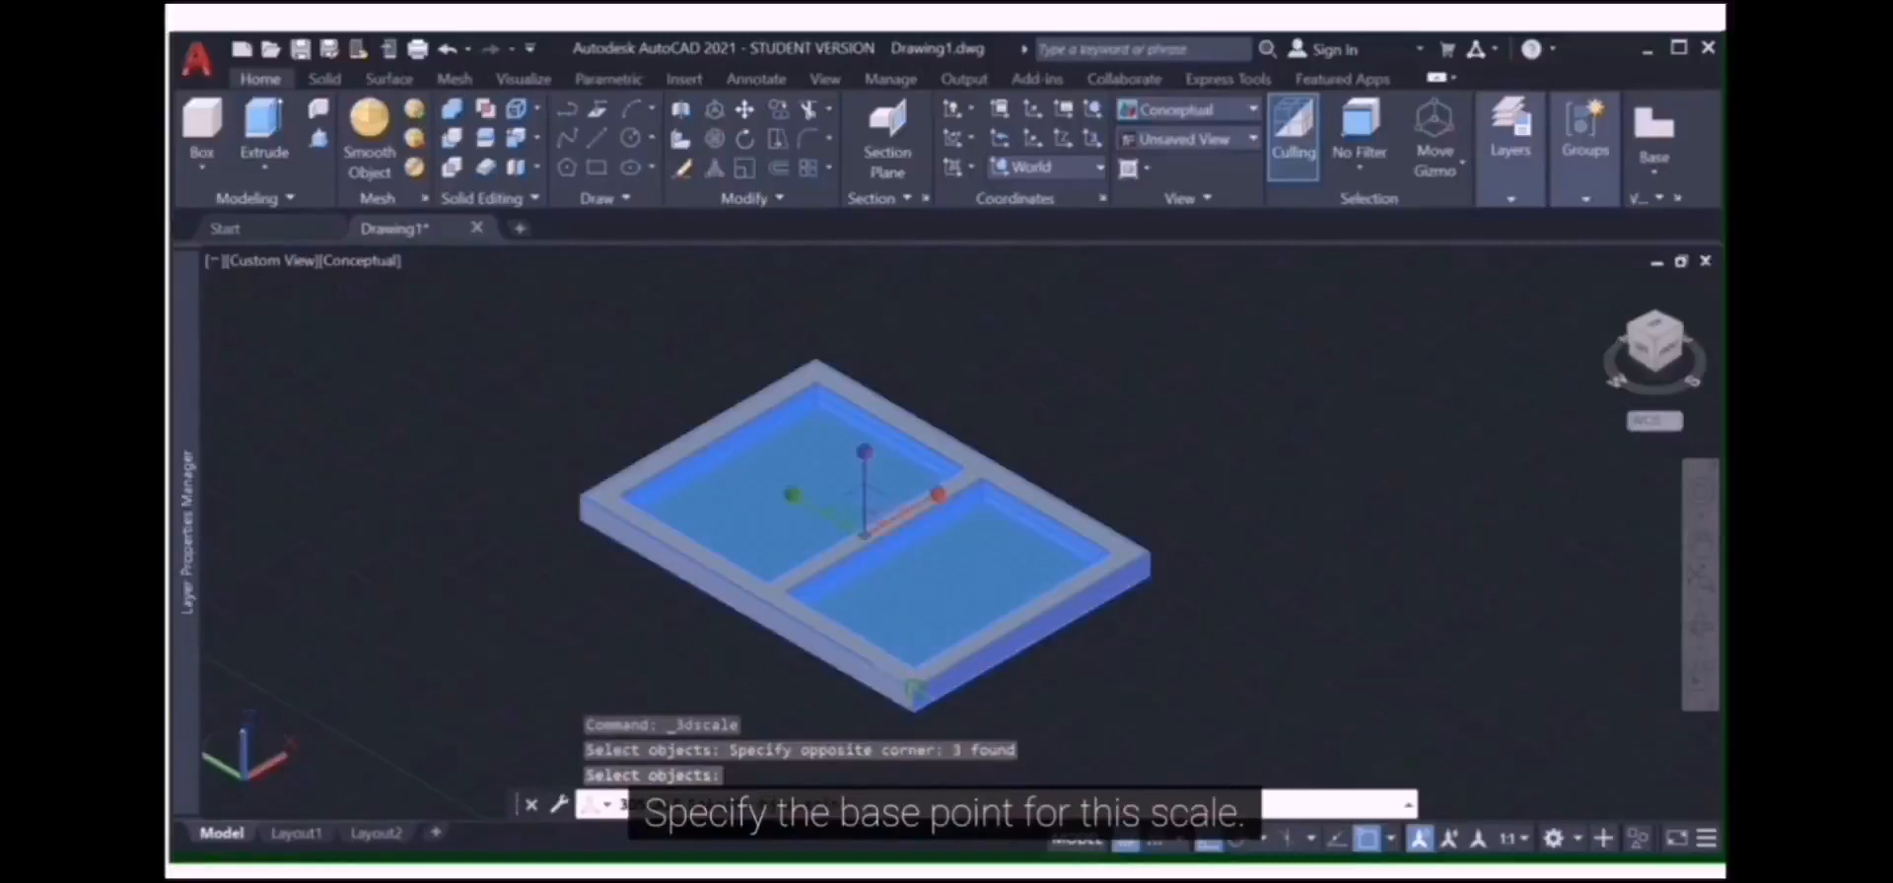
click(915, 690)
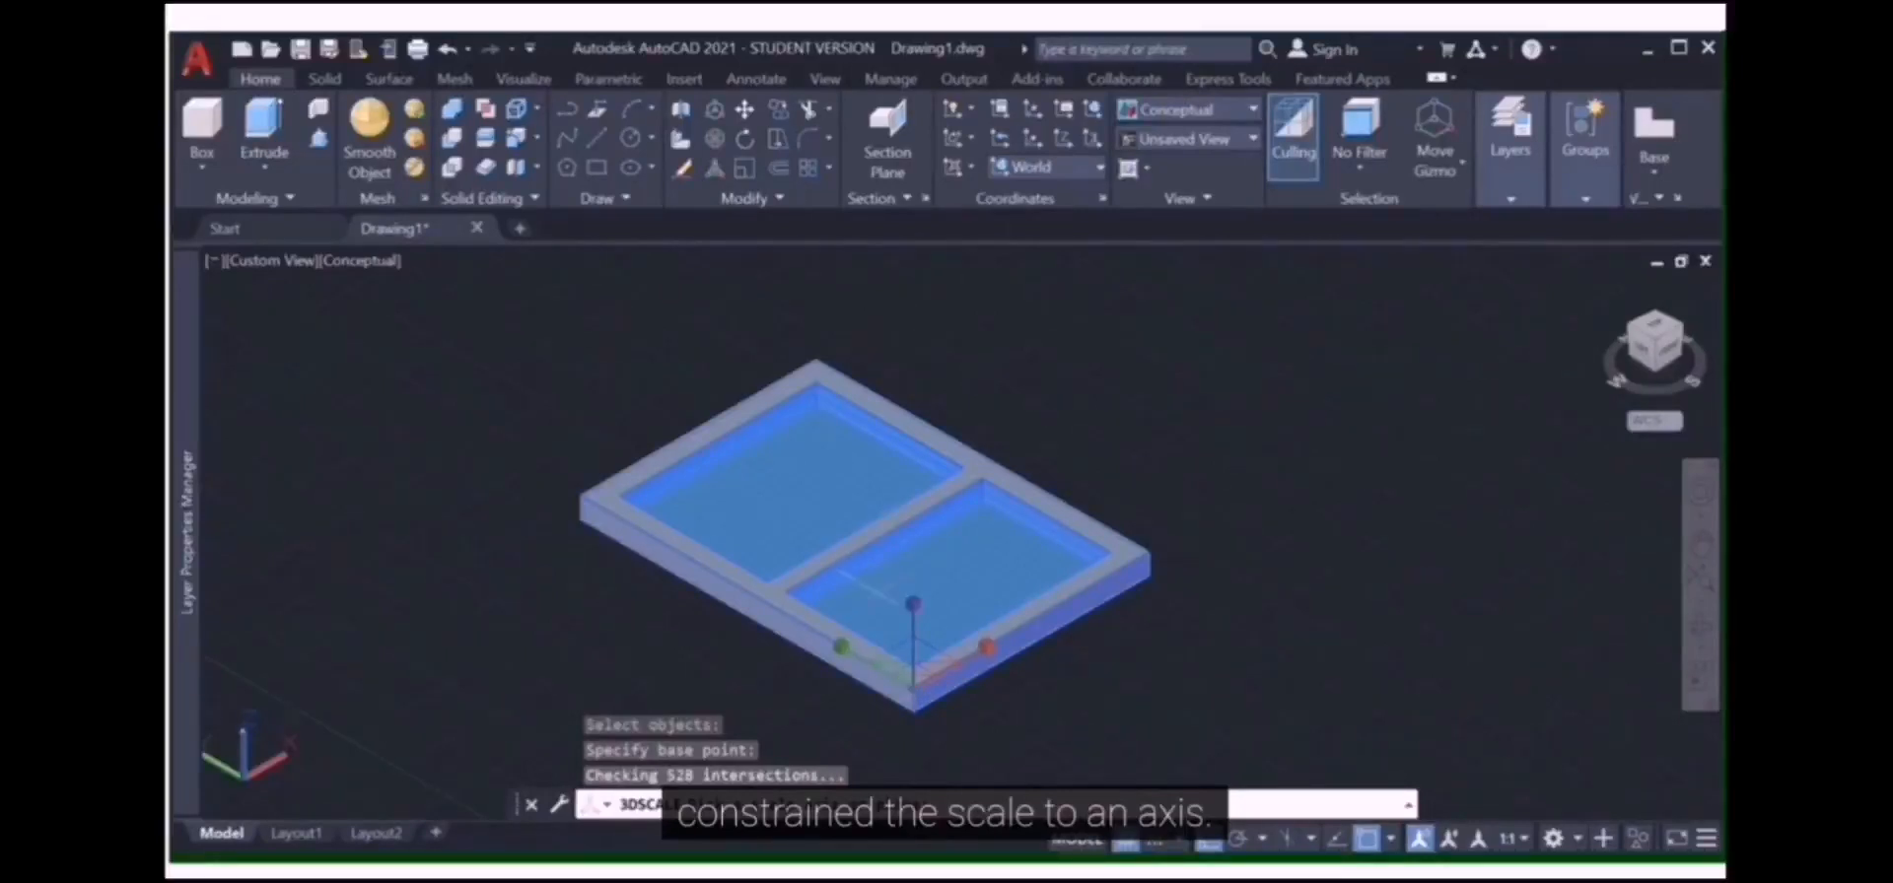
click(920, 681)
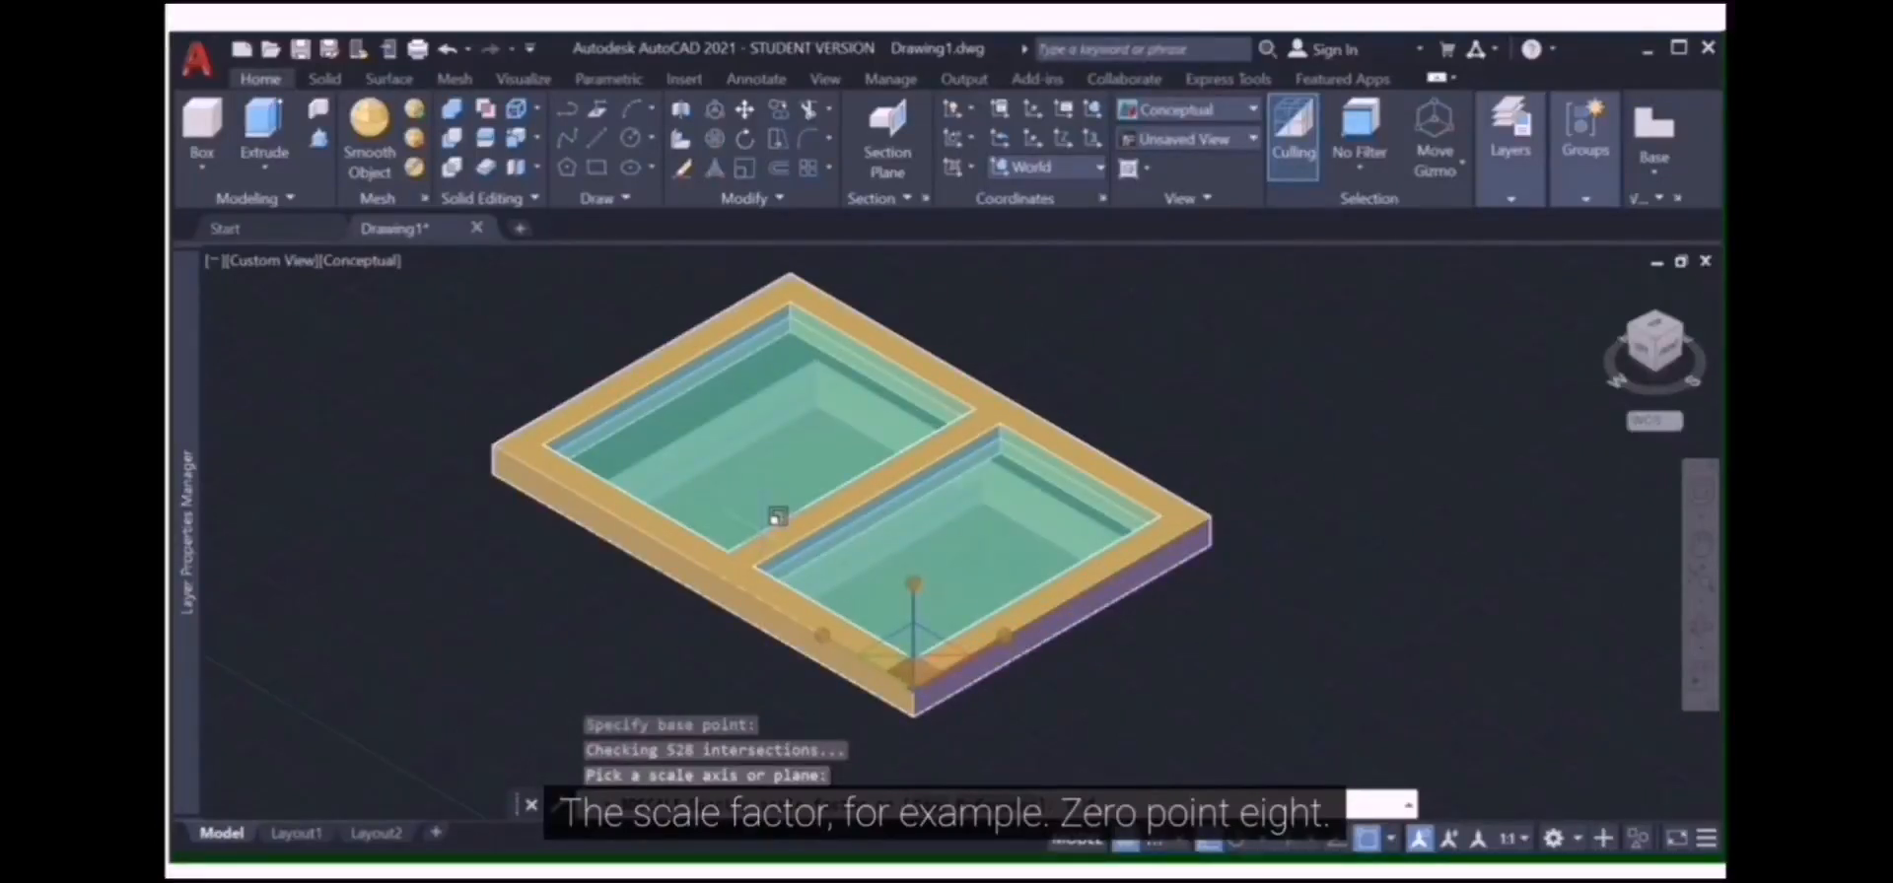
text(0.8)
key(Return)
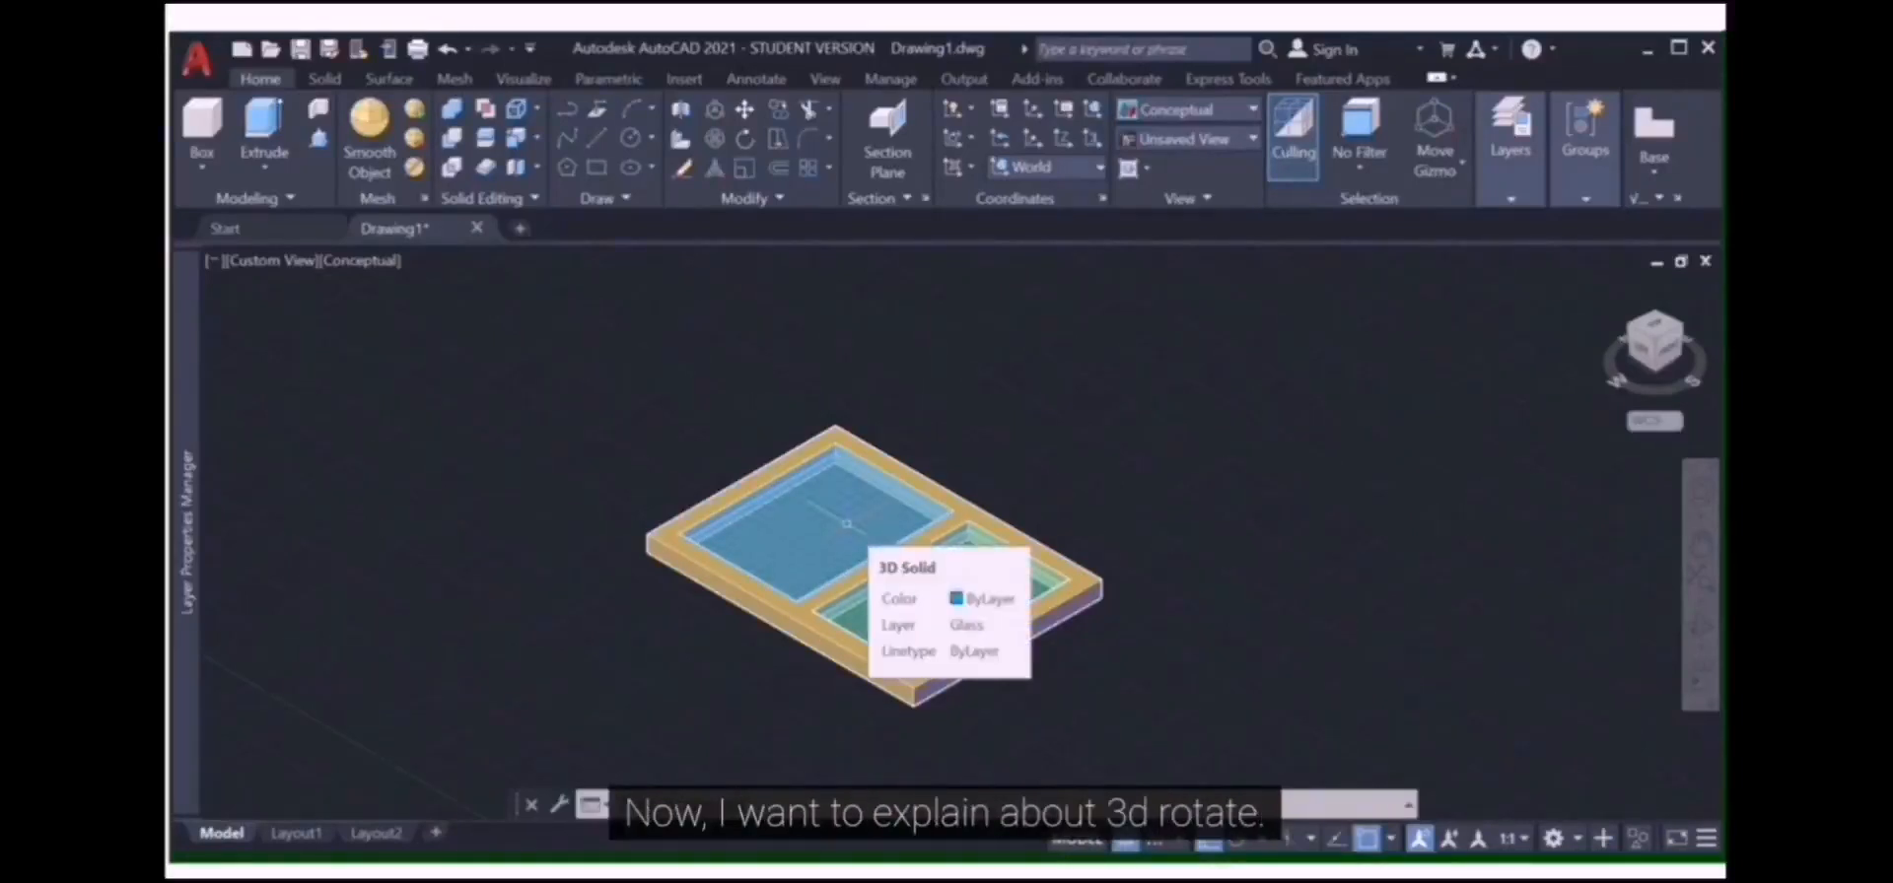
3D Rotate the frame and both panes 90 degrees about the X axis through the frame's near bottom corner
click(716, 143)
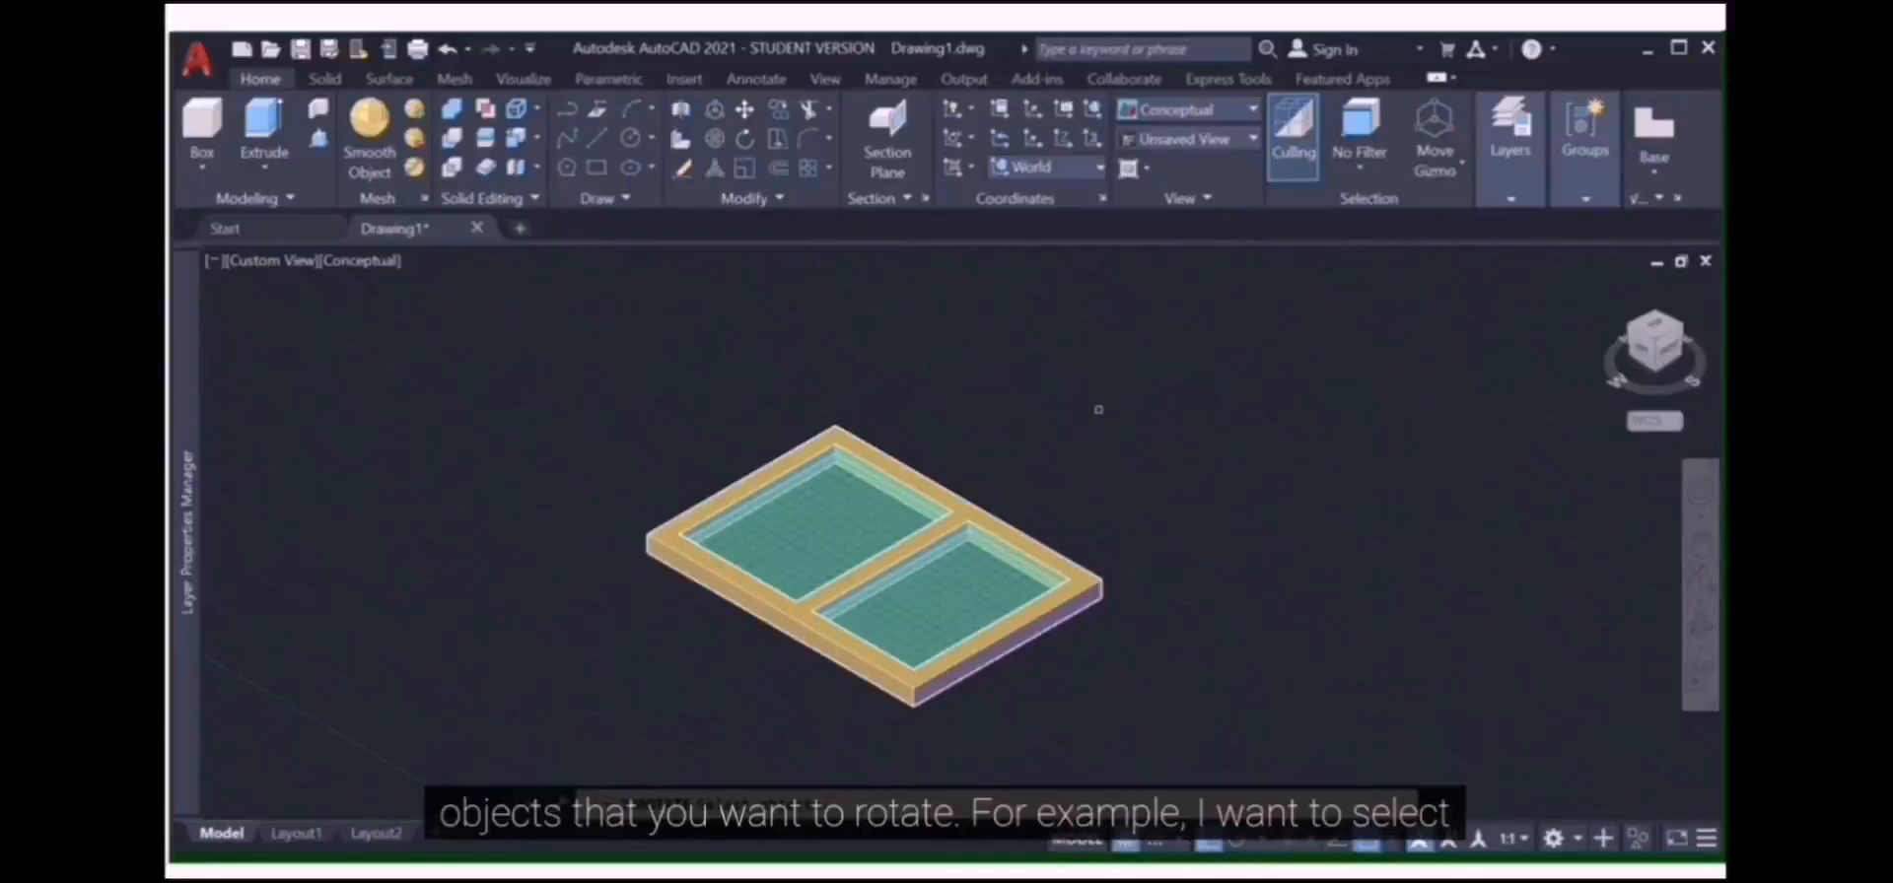
click(1098, 407)
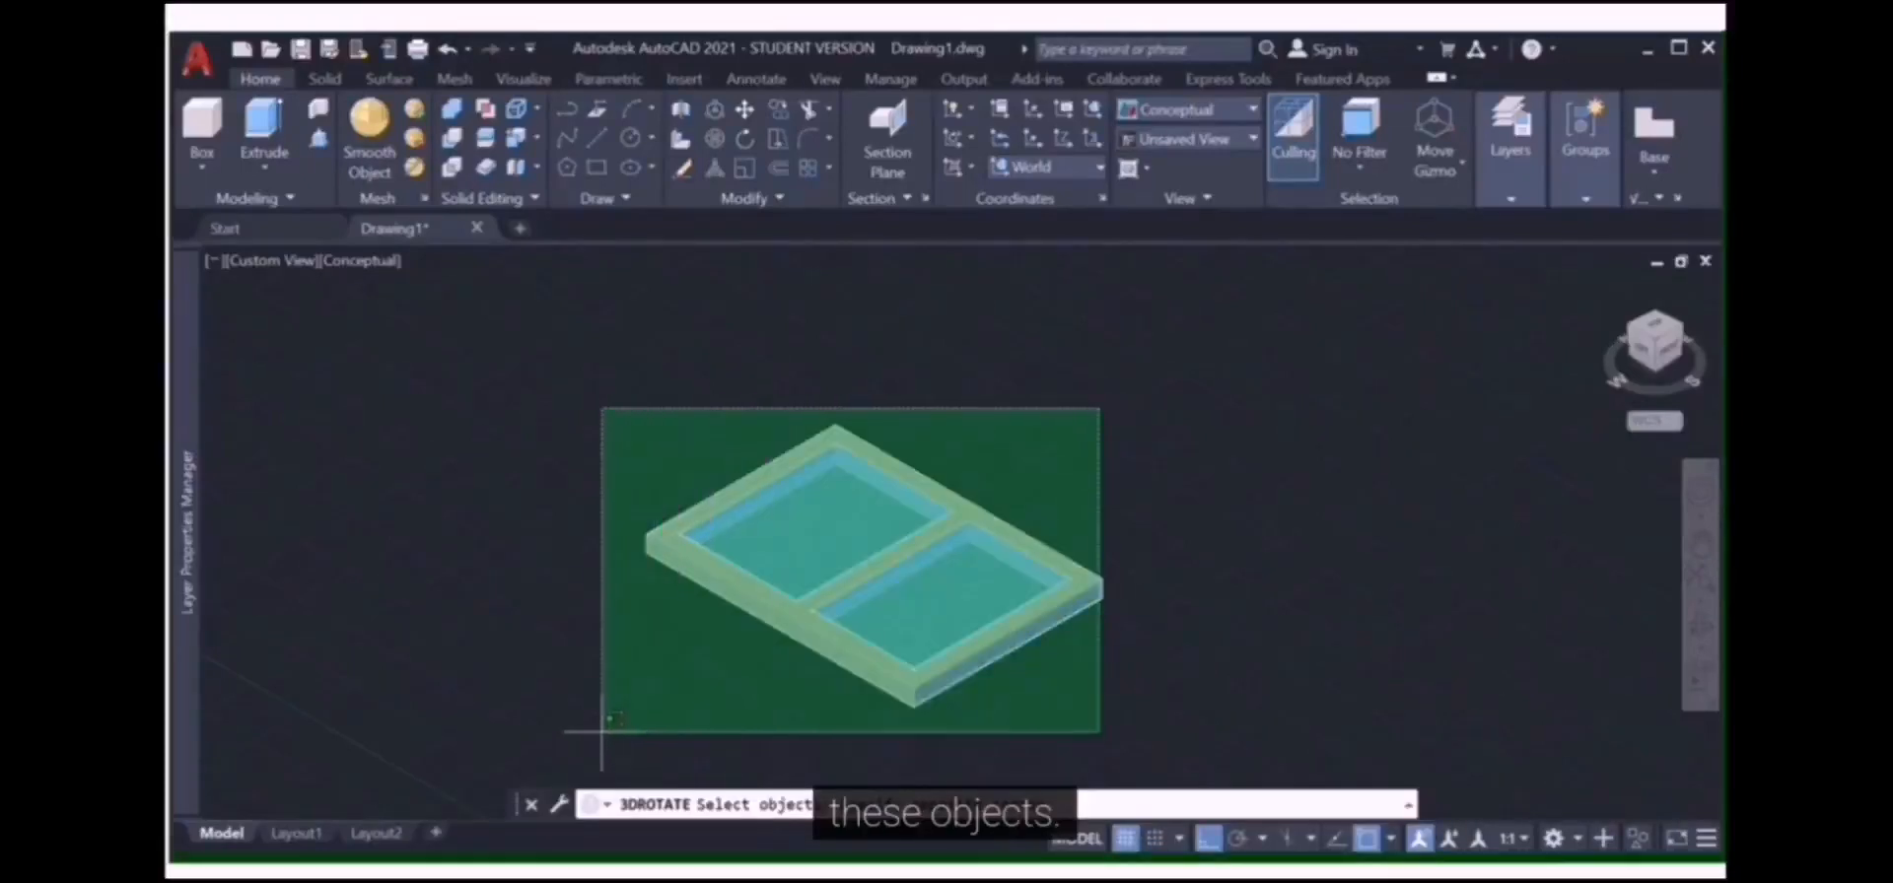
click(570, 780)
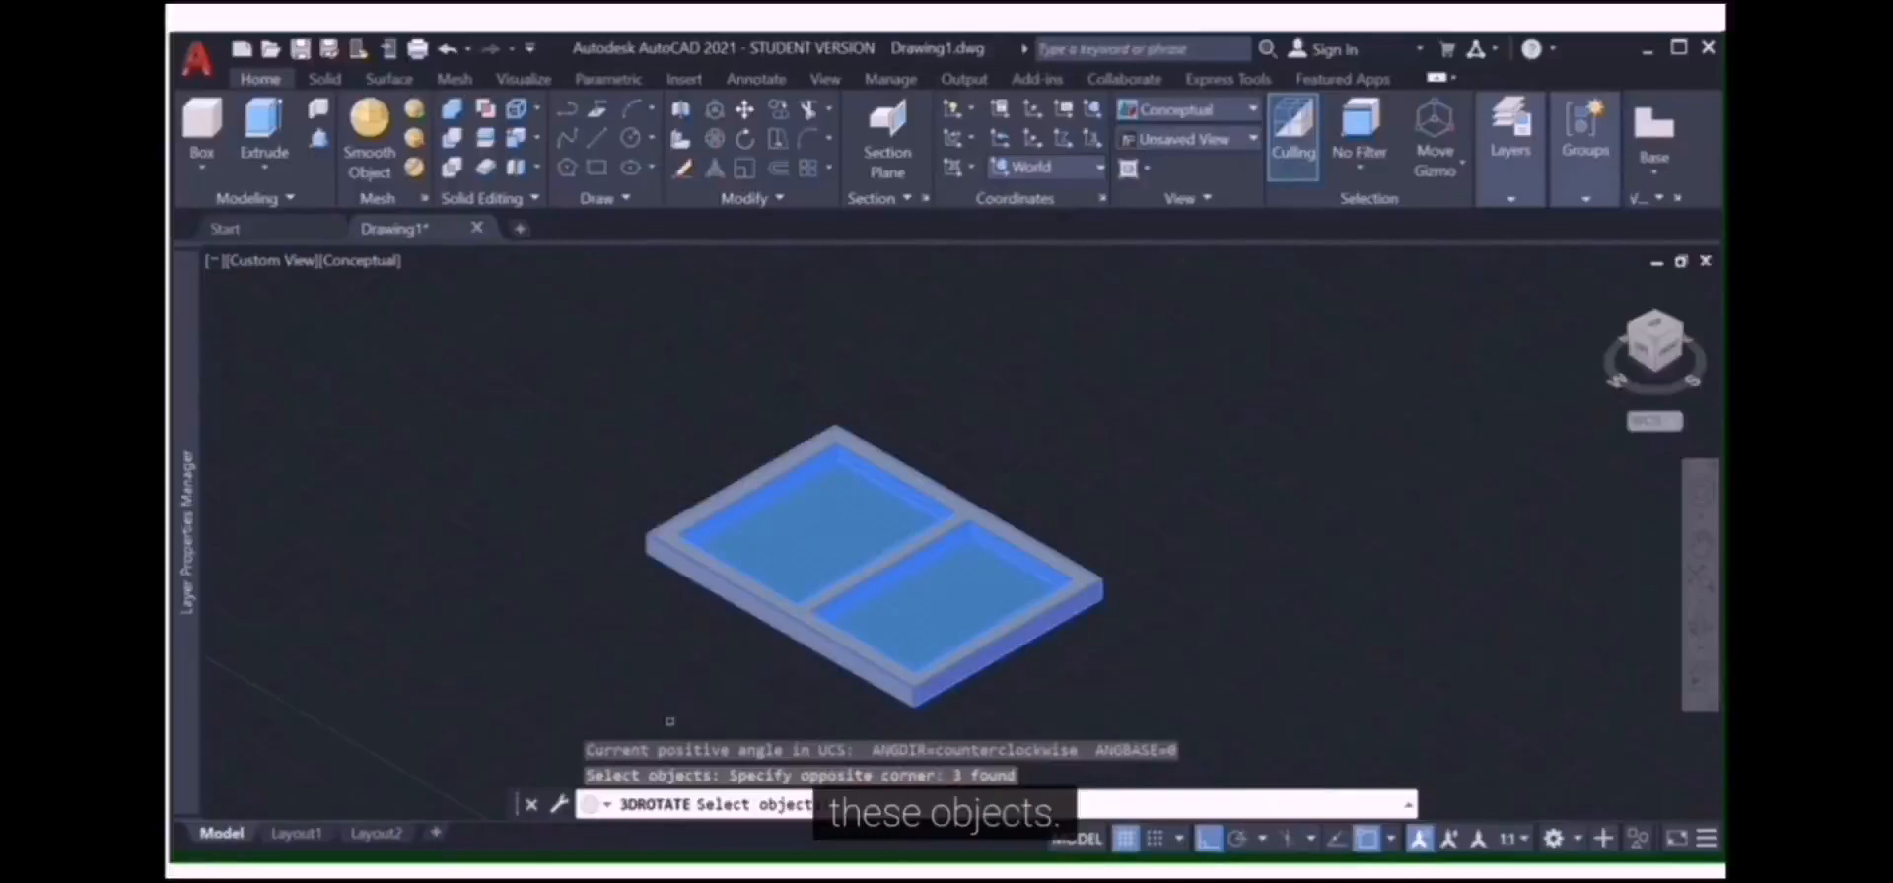
key(Return)
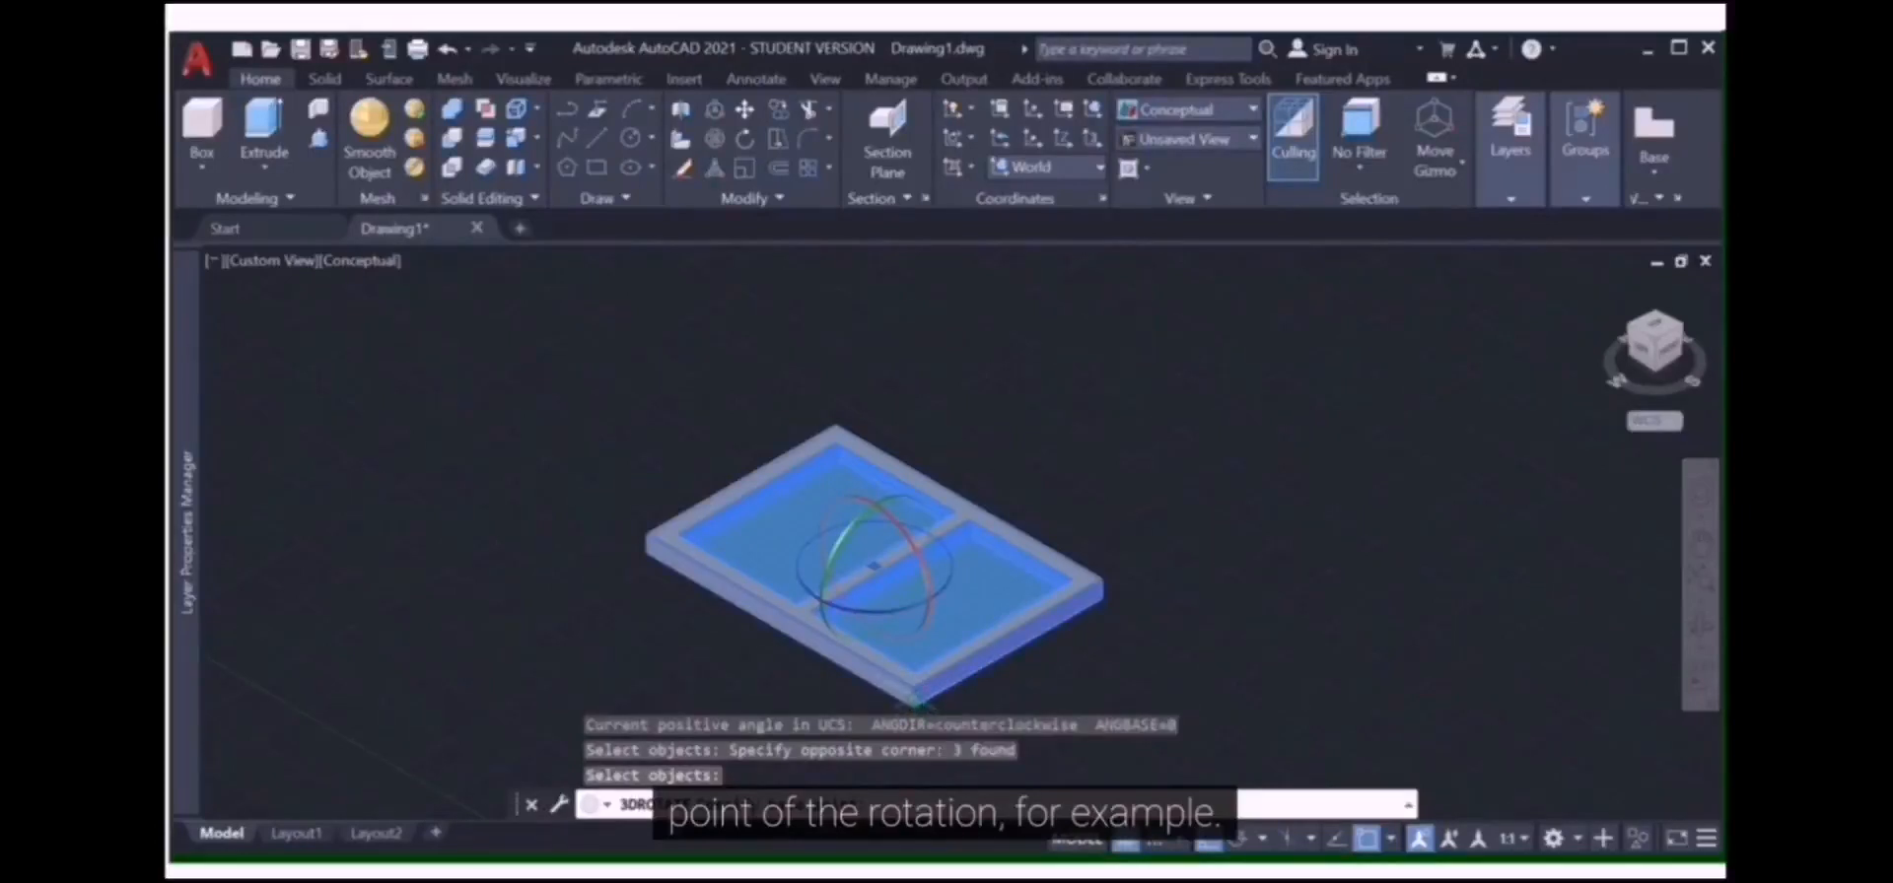
click(915, 702)
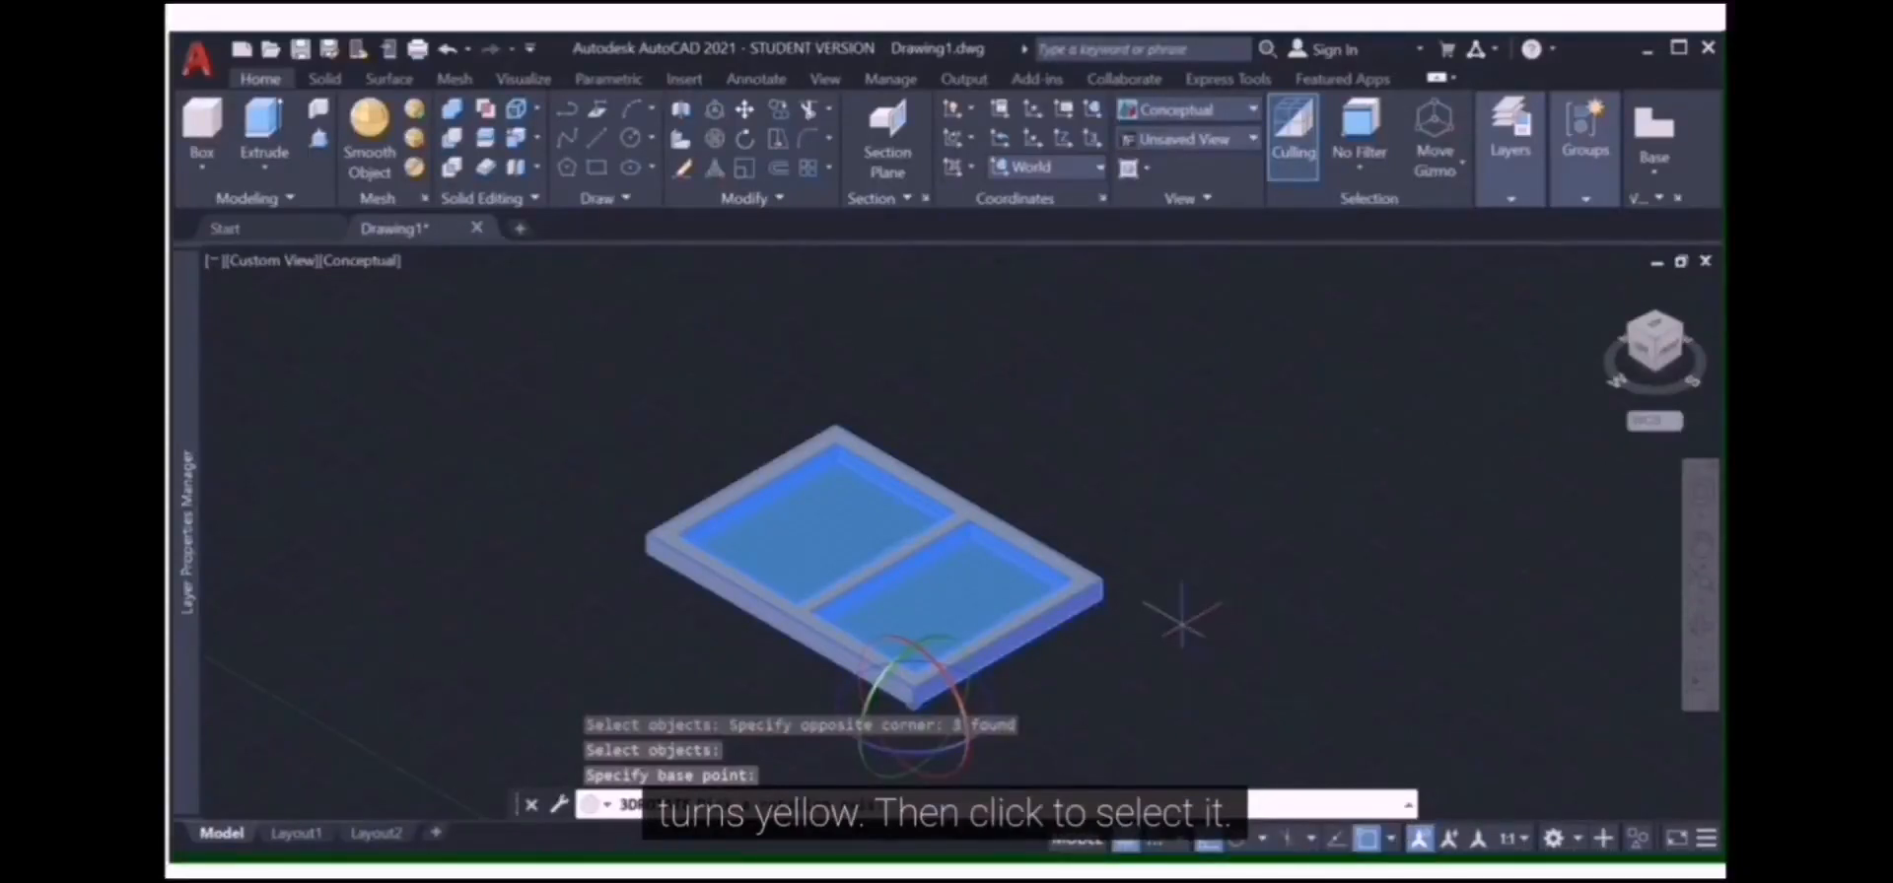
click(961, 707)
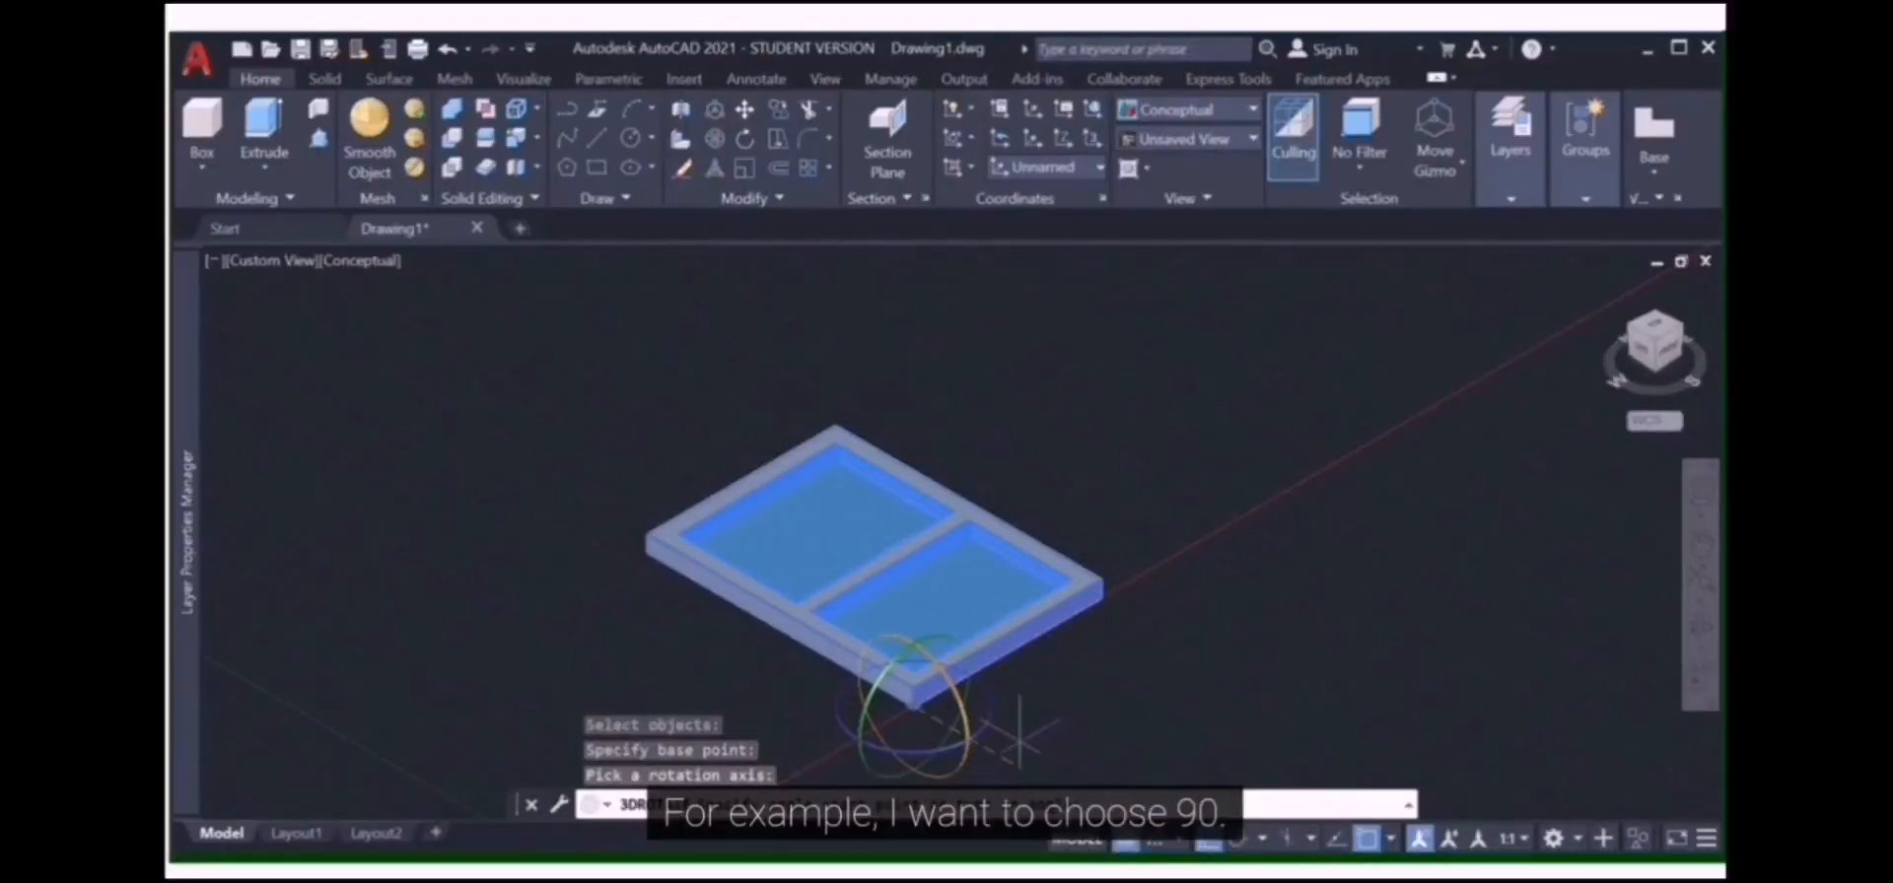
text(90)
key(Return)
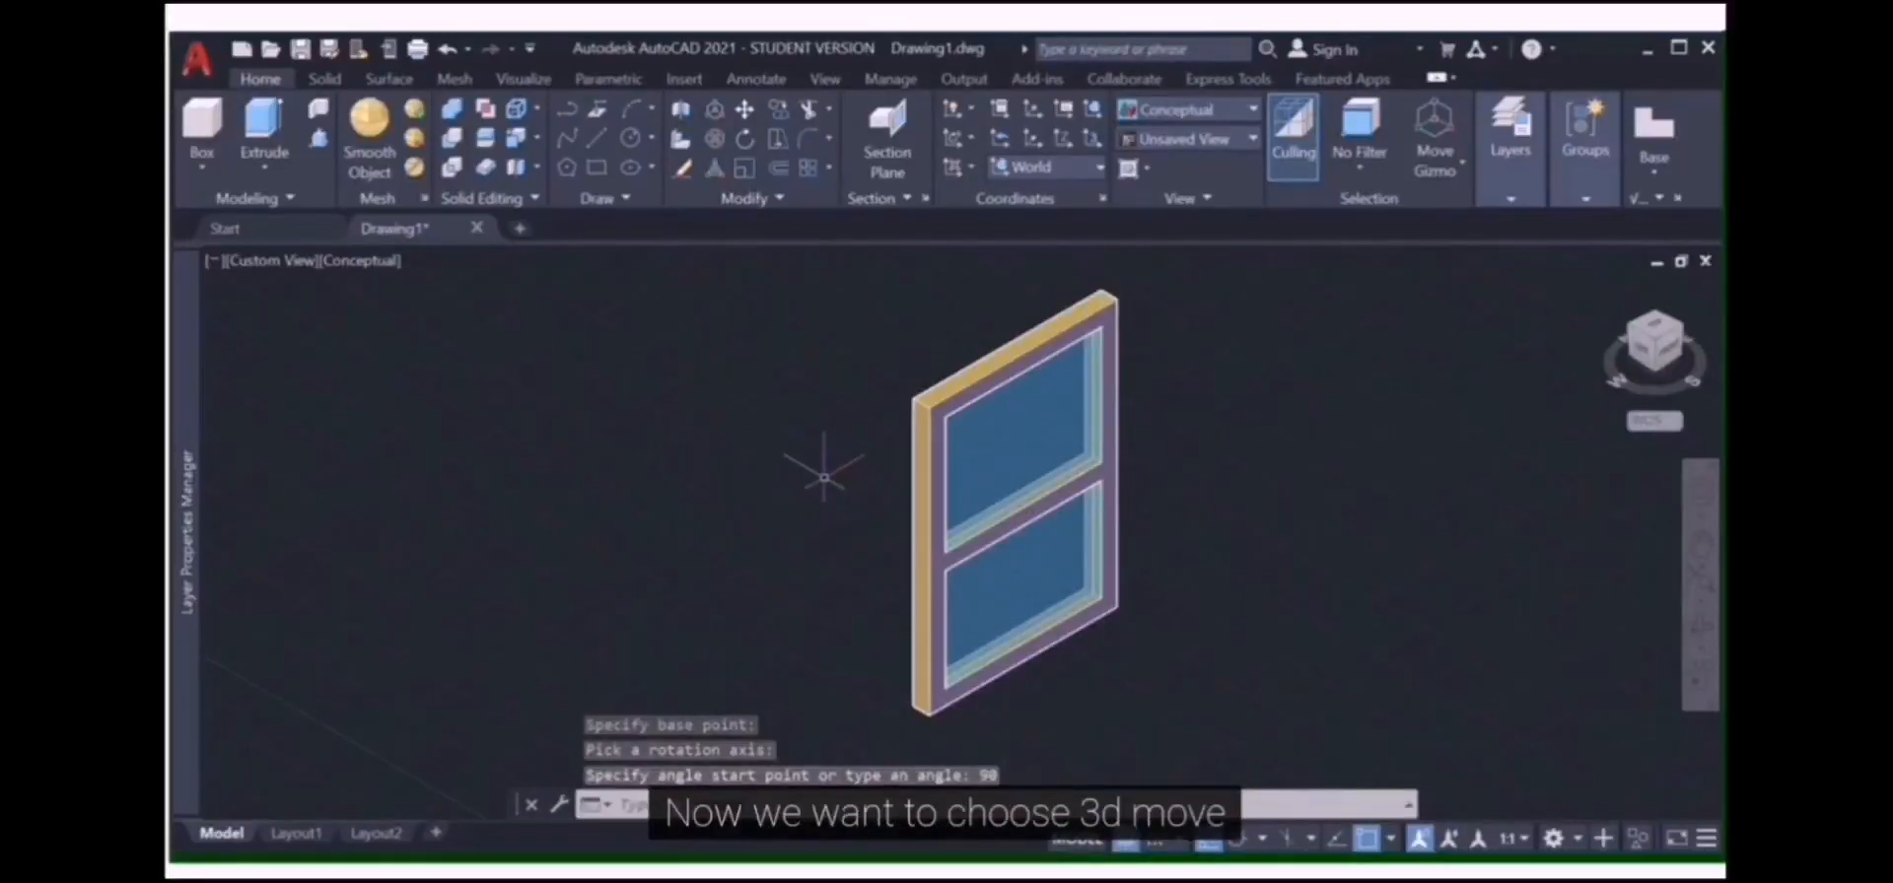
3D Move the upright window by its top corner into the wall opening, snapping to the short wall stub's top corner with Ortho off
click(715, 109)
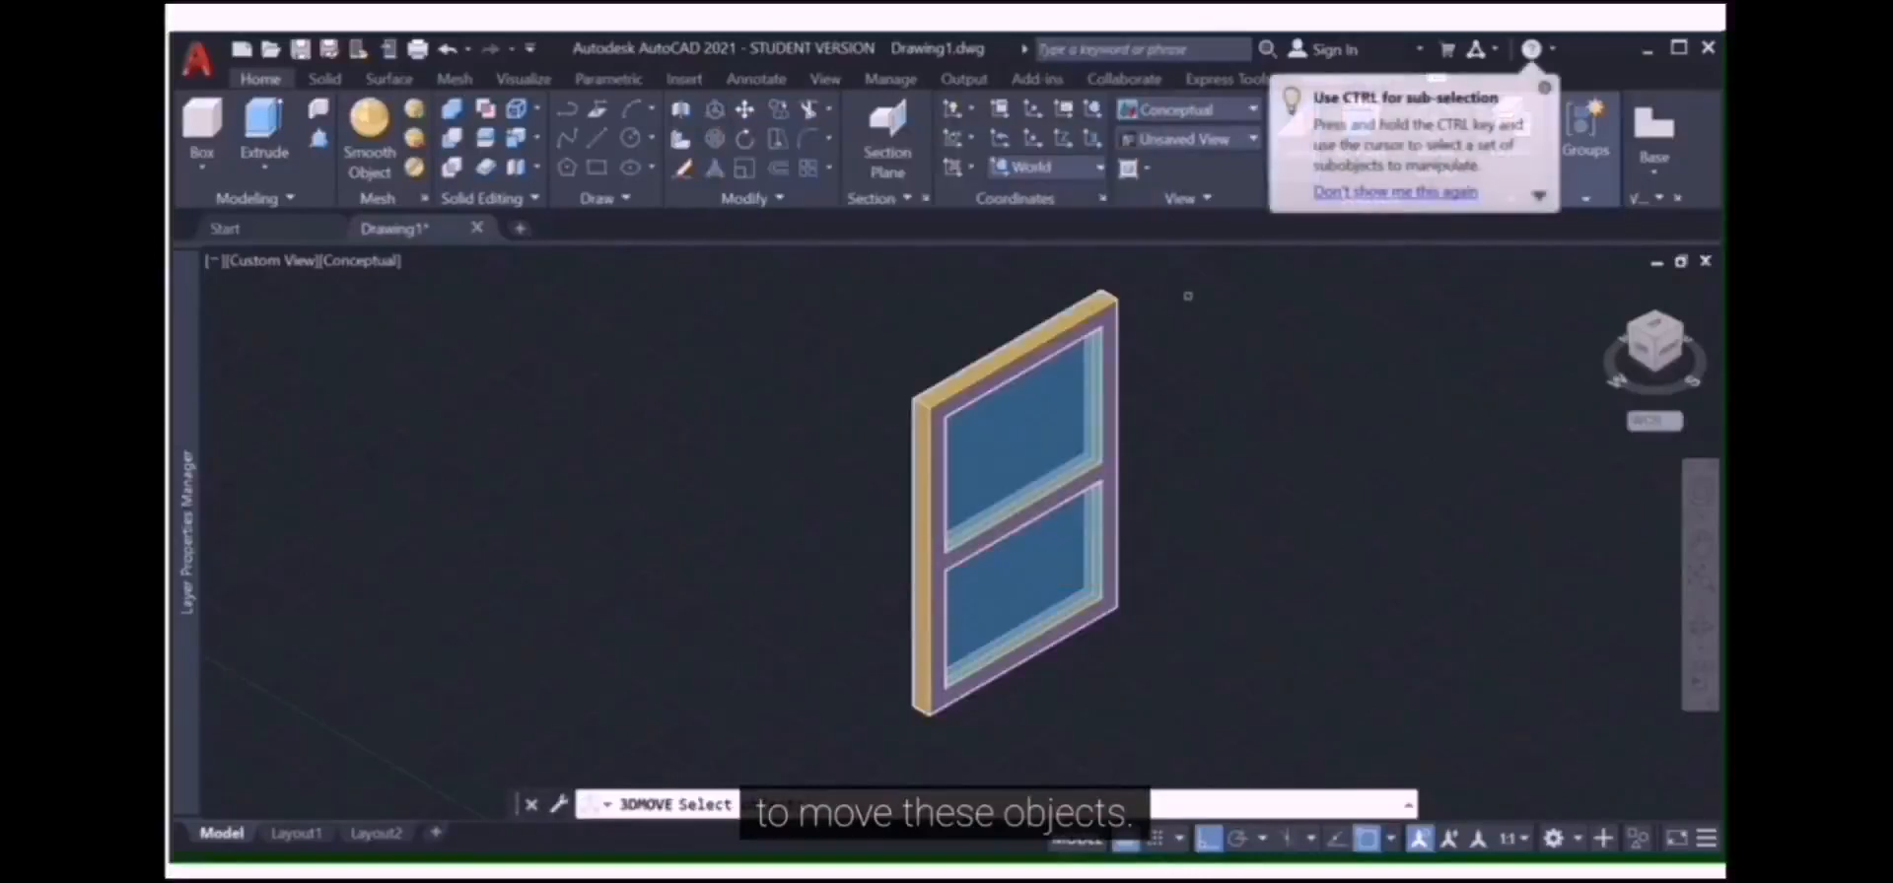
click(1195, 283)
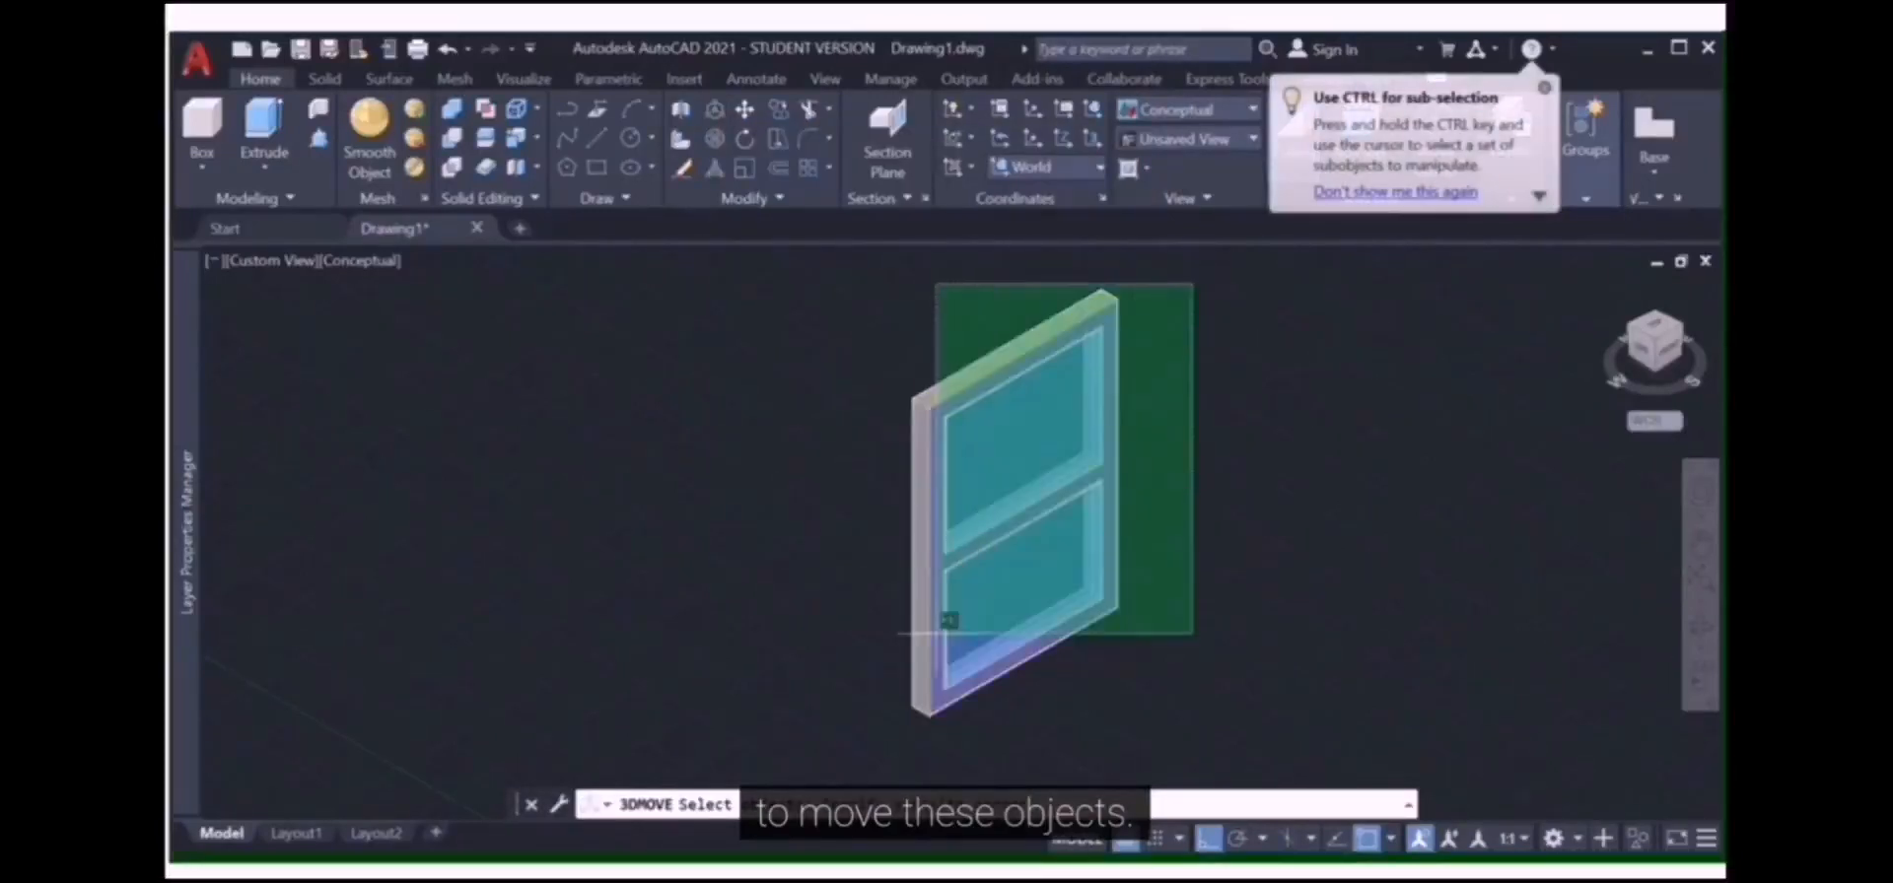
click(828, 752)
scroll(758, 647, down, 3)
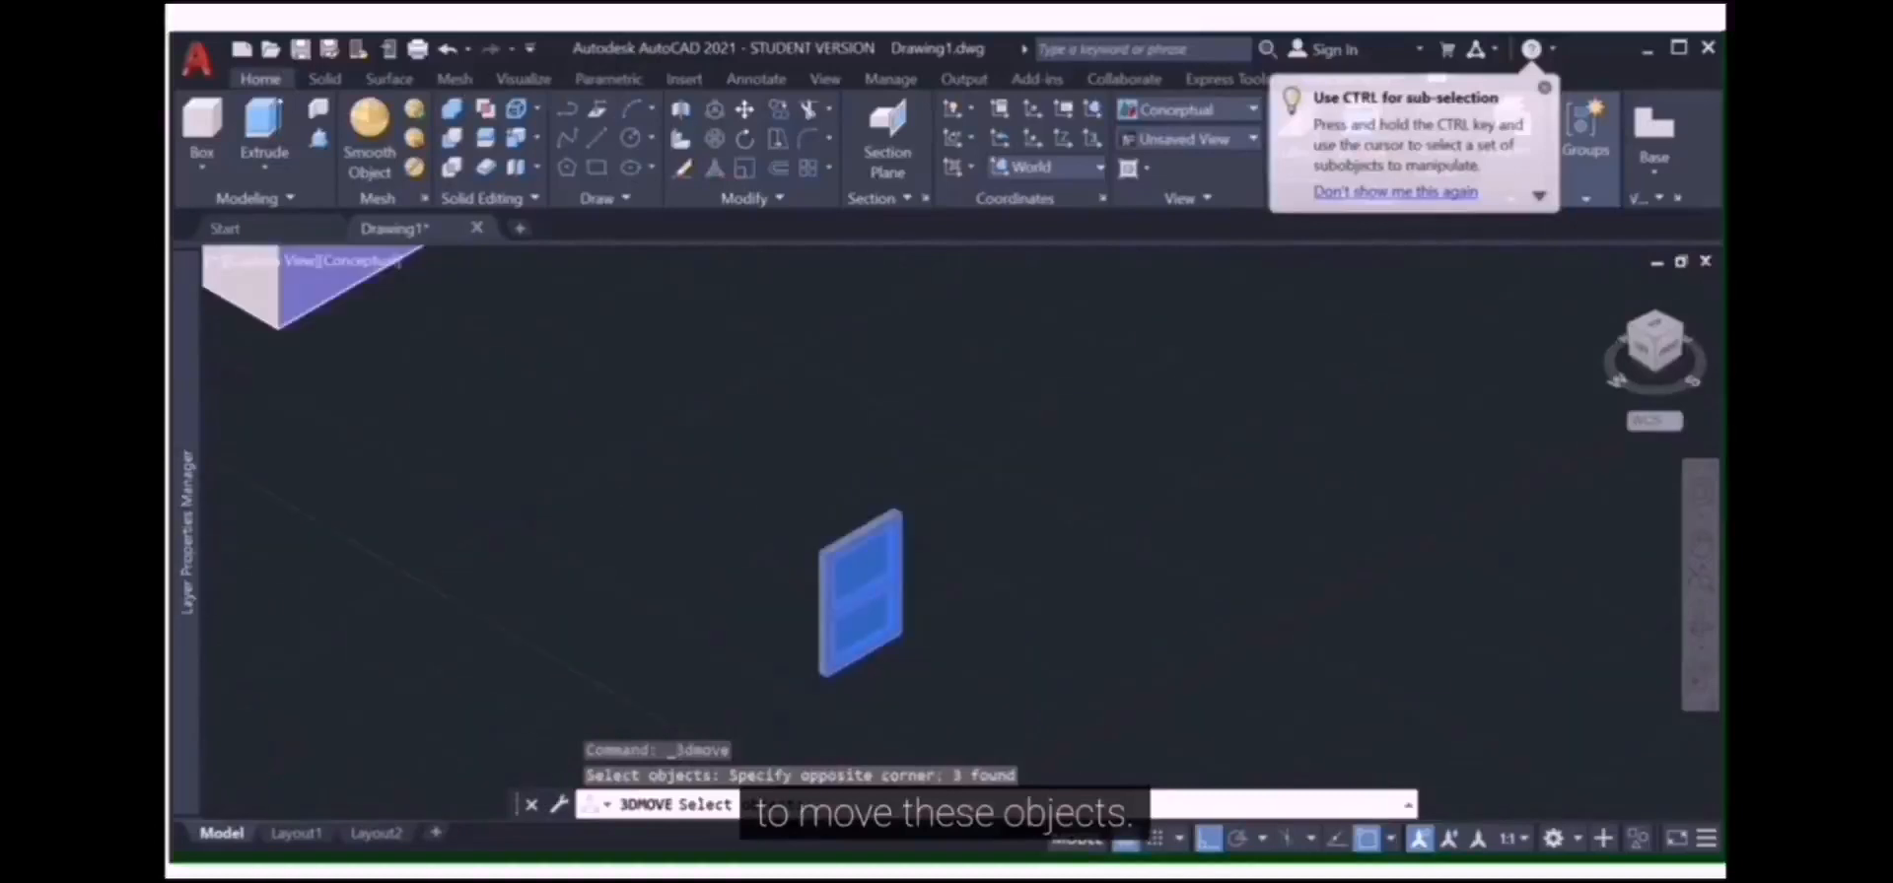
key(Return)
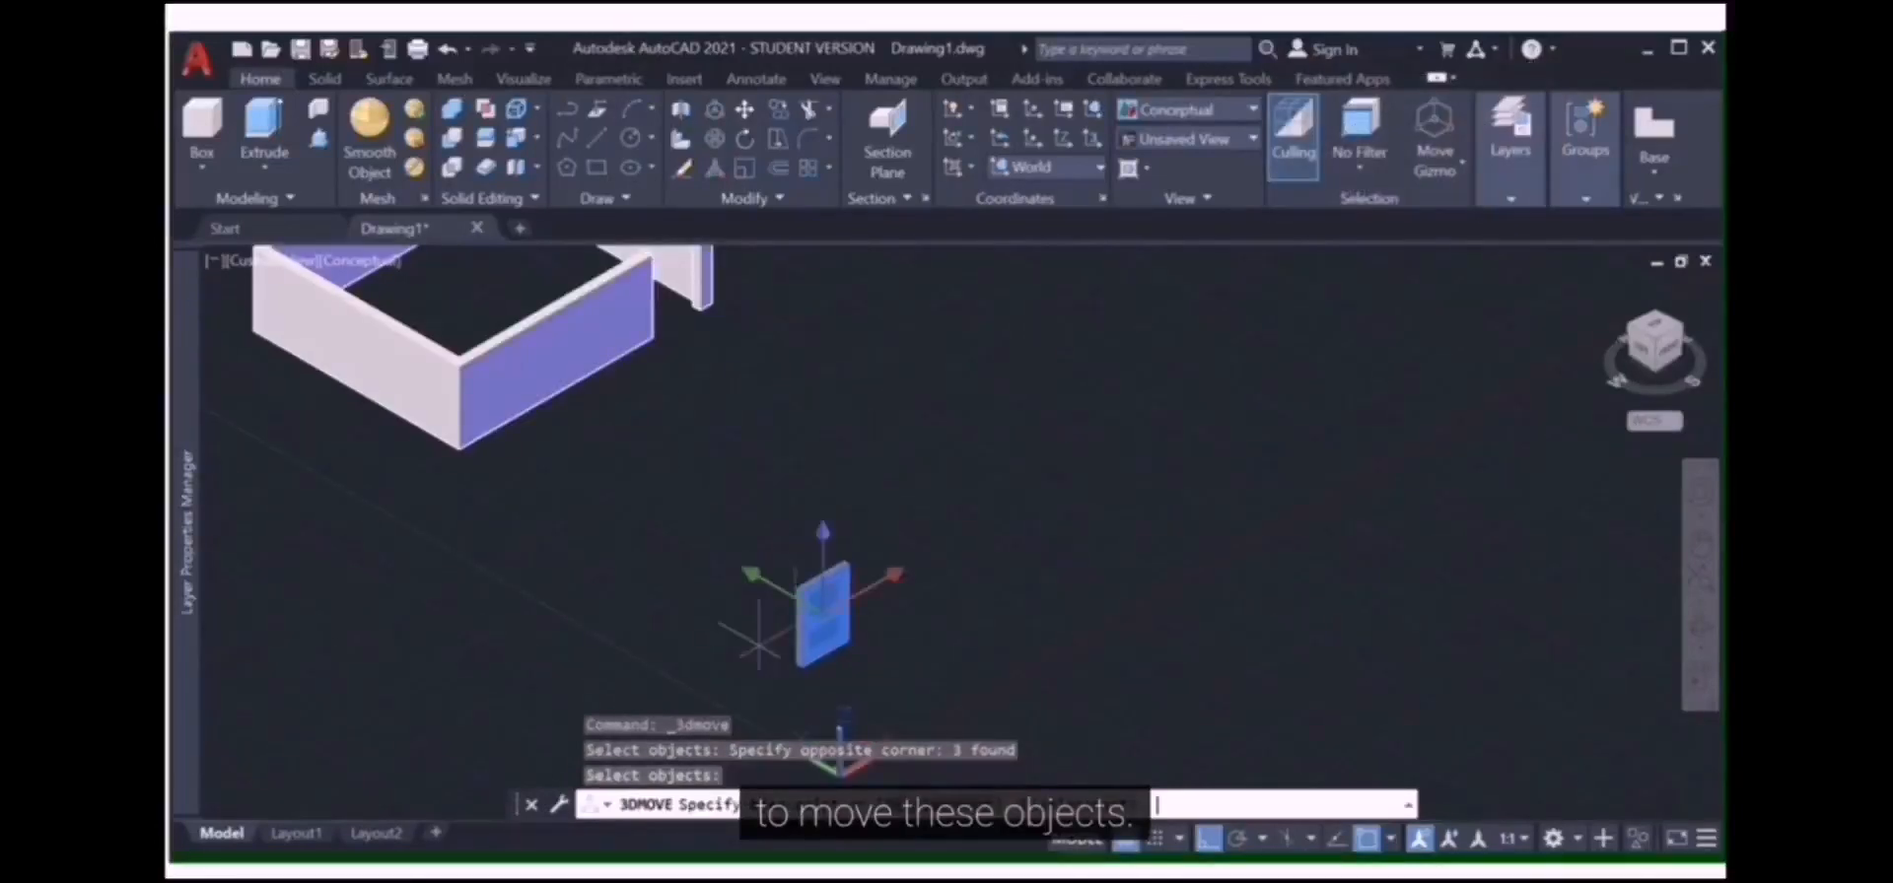
scroll(804, 528, up, 3)
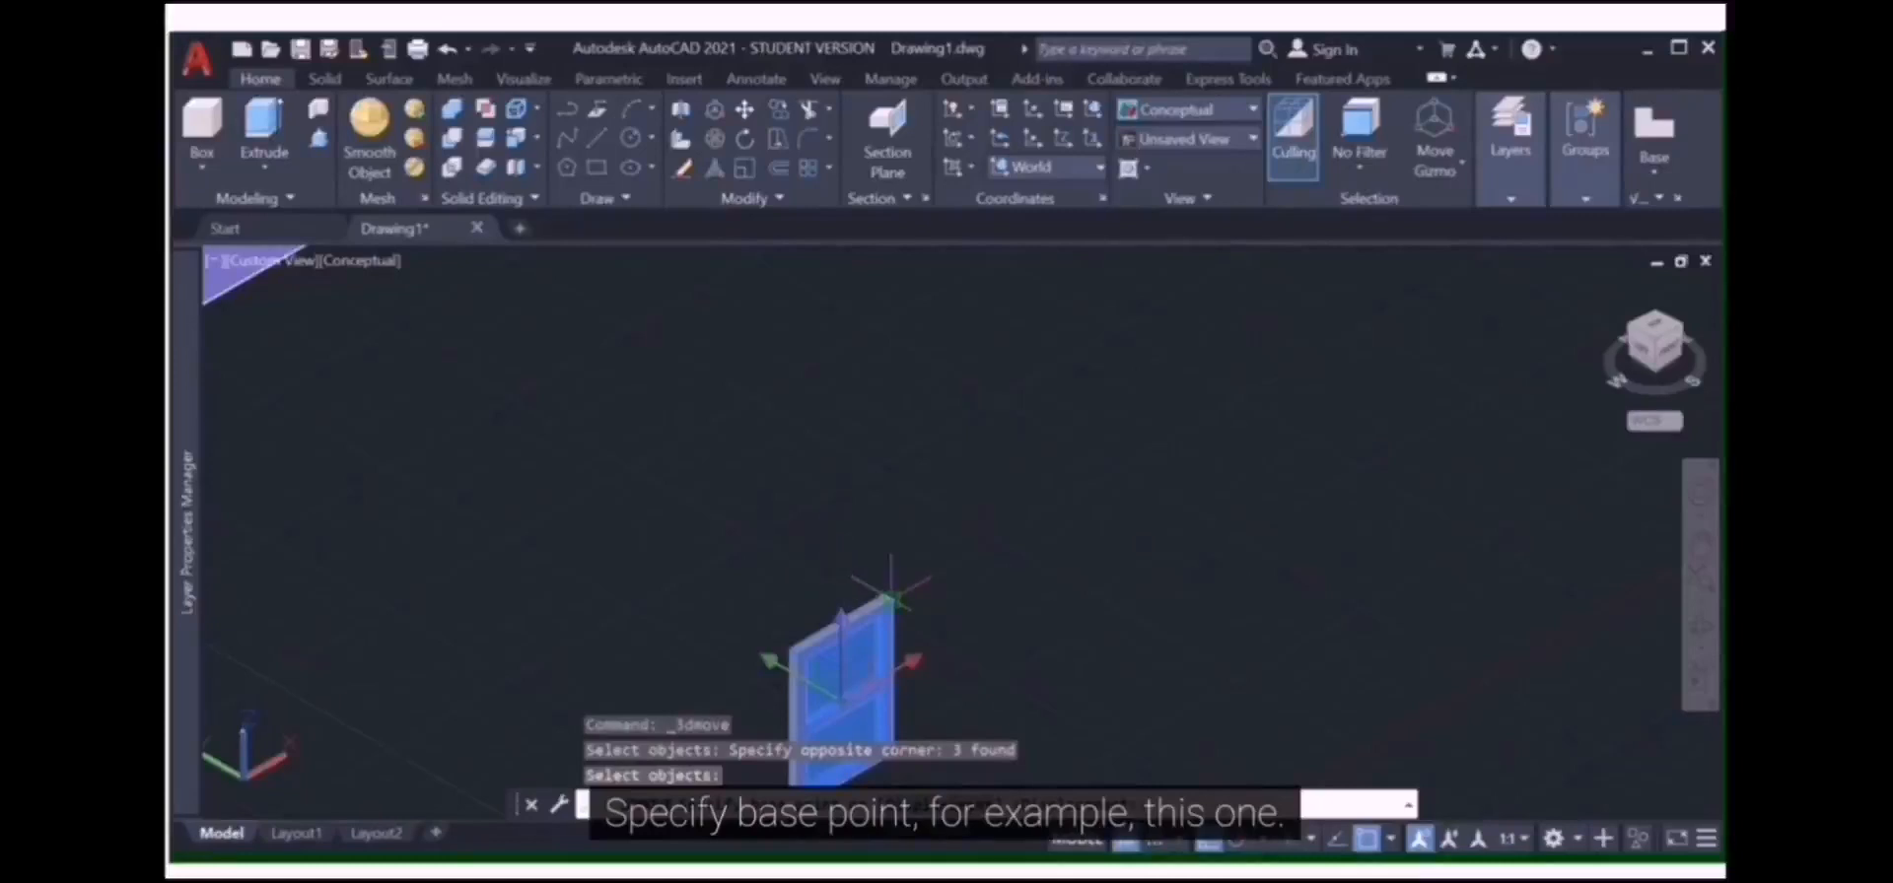
key(Return)
click(890, 597)
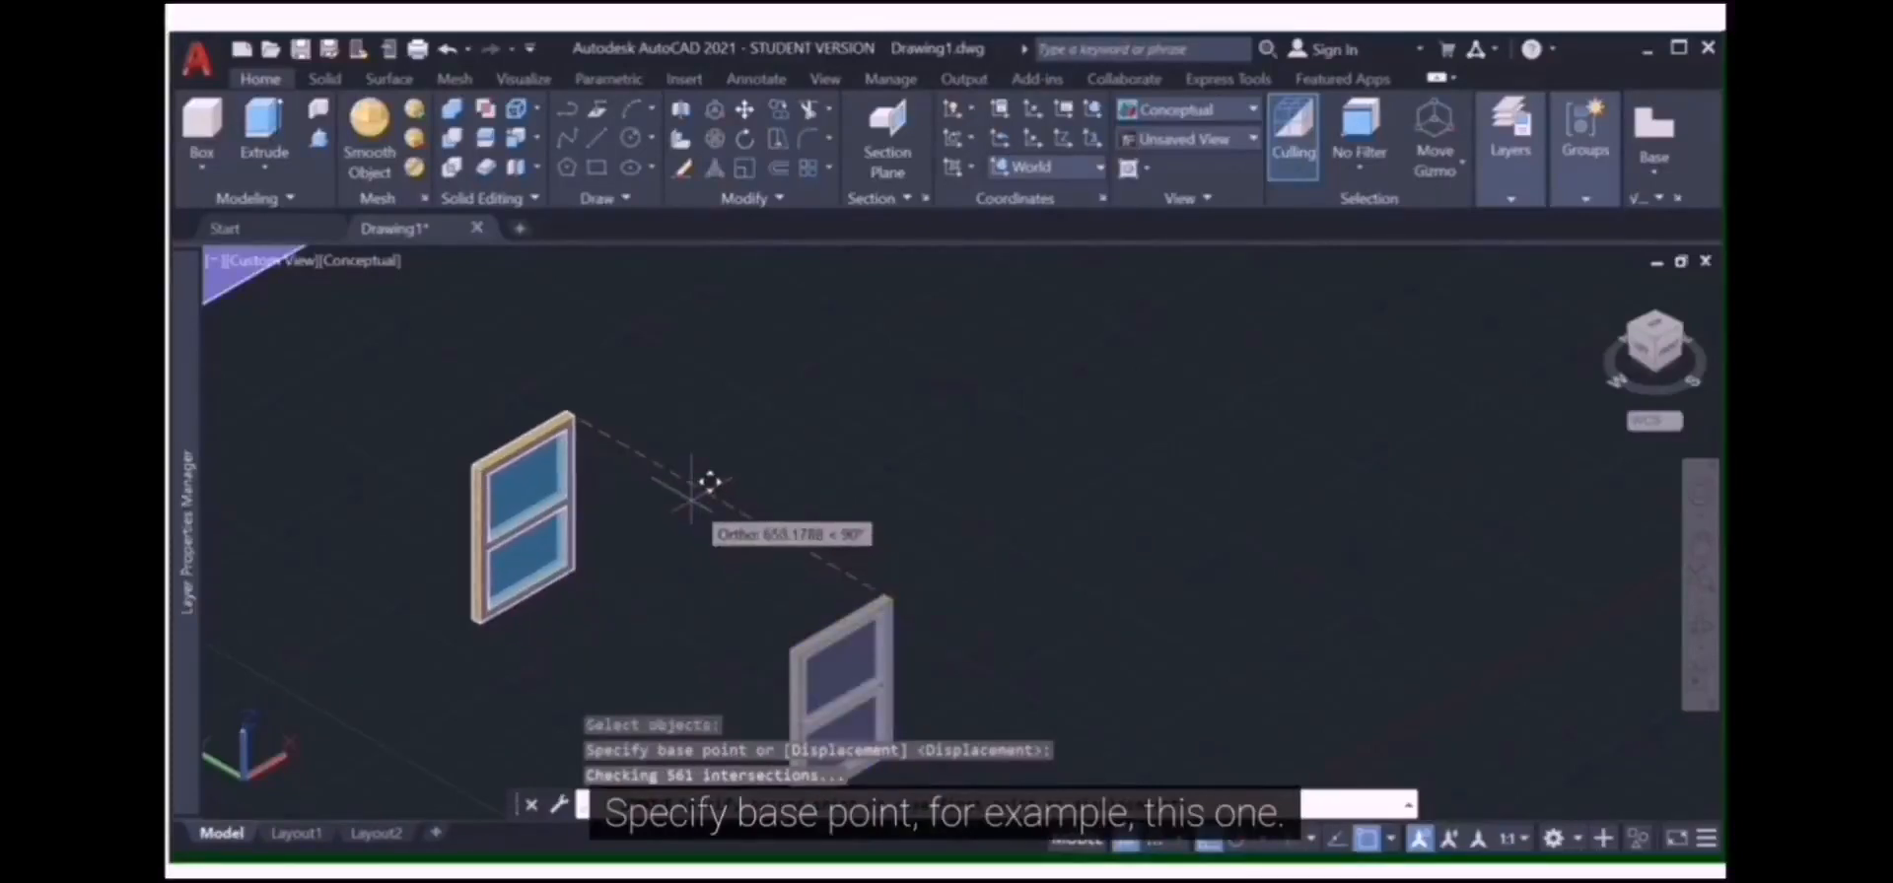
middle_drag(713, 473, 973, 672)
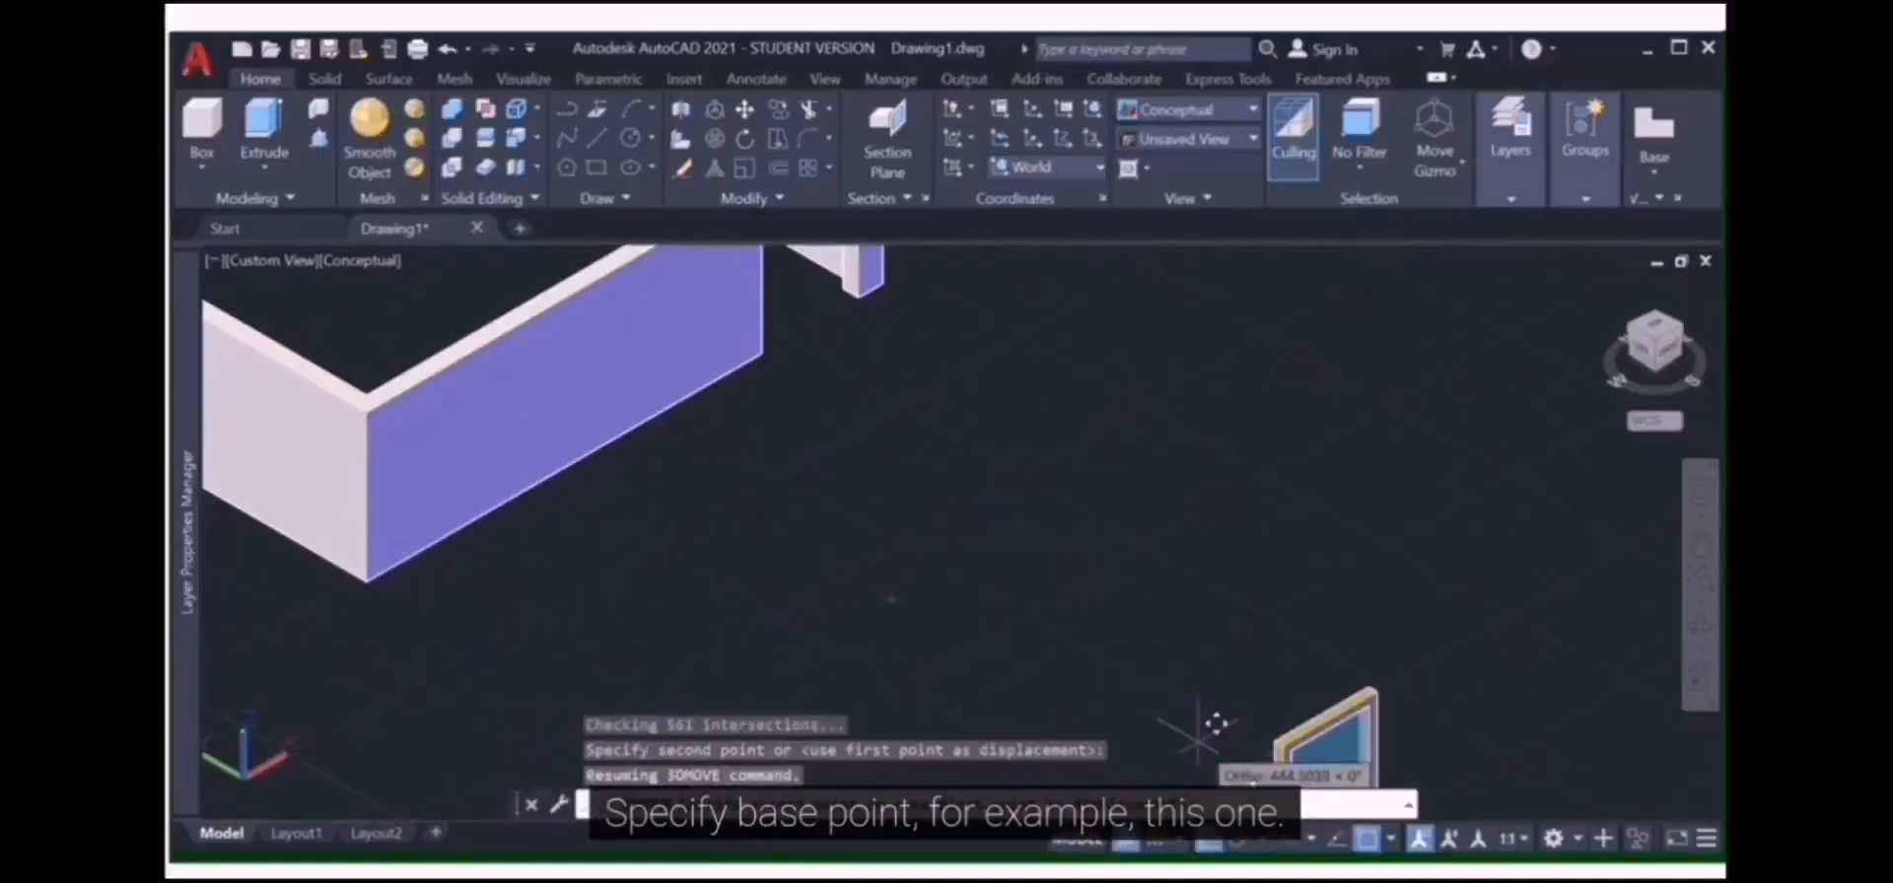
scroll(933, 387, down, 2)
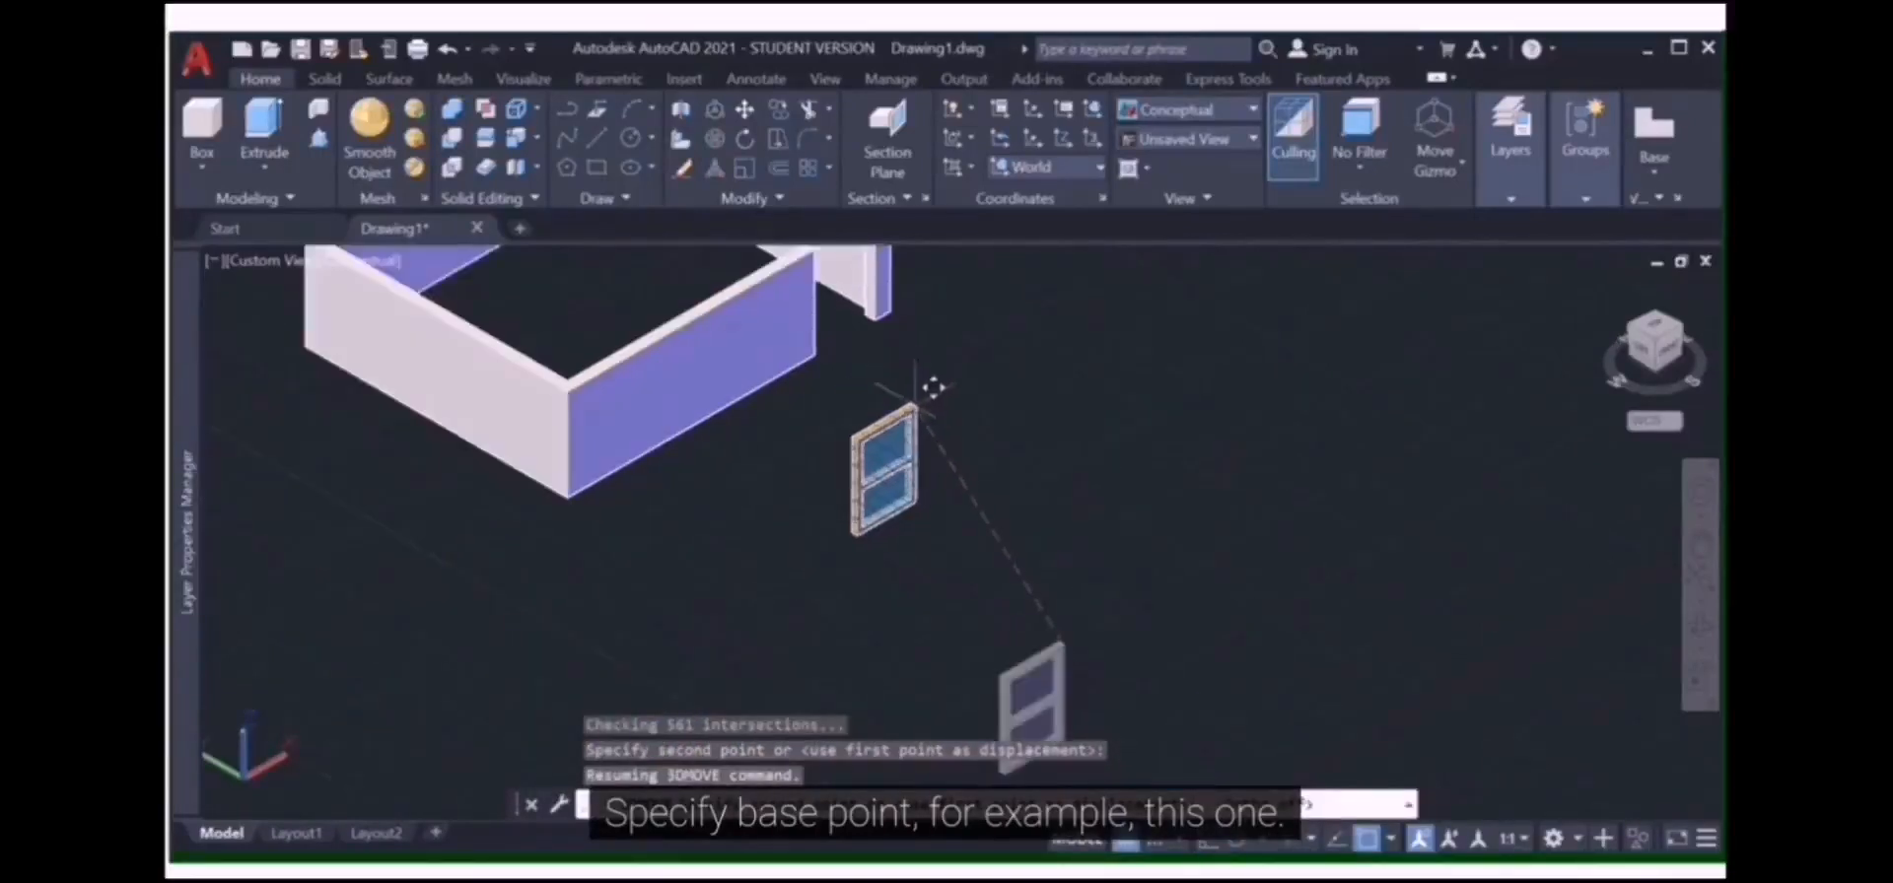
scroll(933, 388, down, 3)
scroll(900, 424, up, 5)
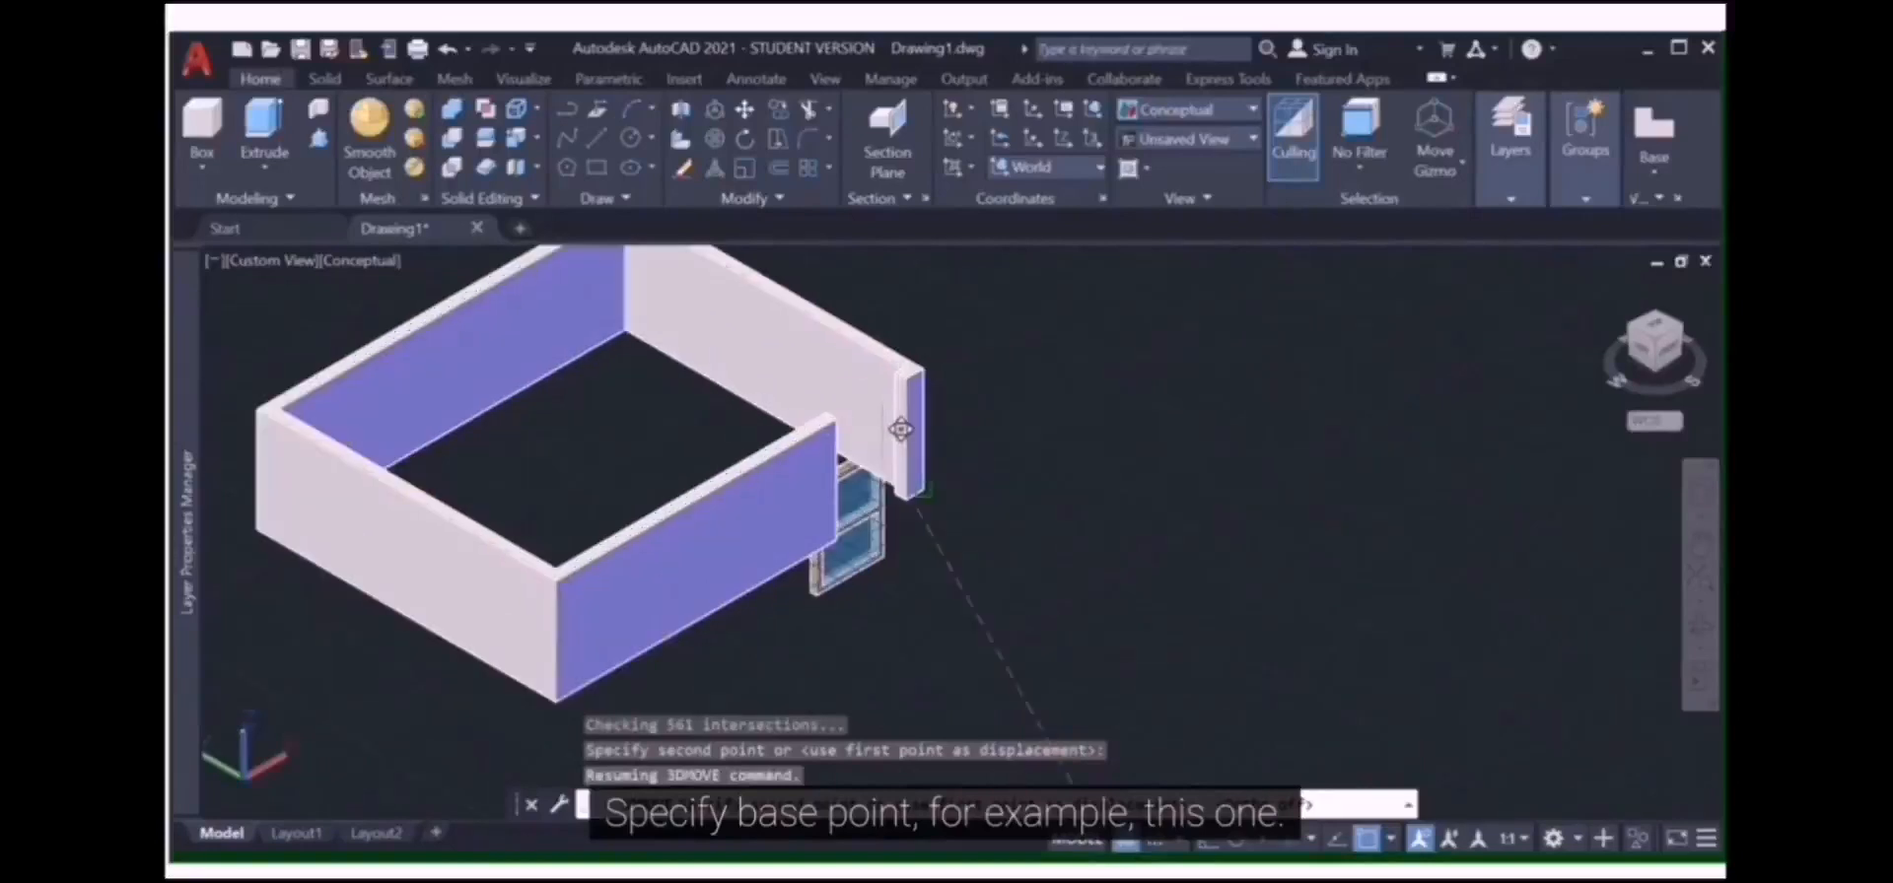
scroll(905, 409, up, 2)
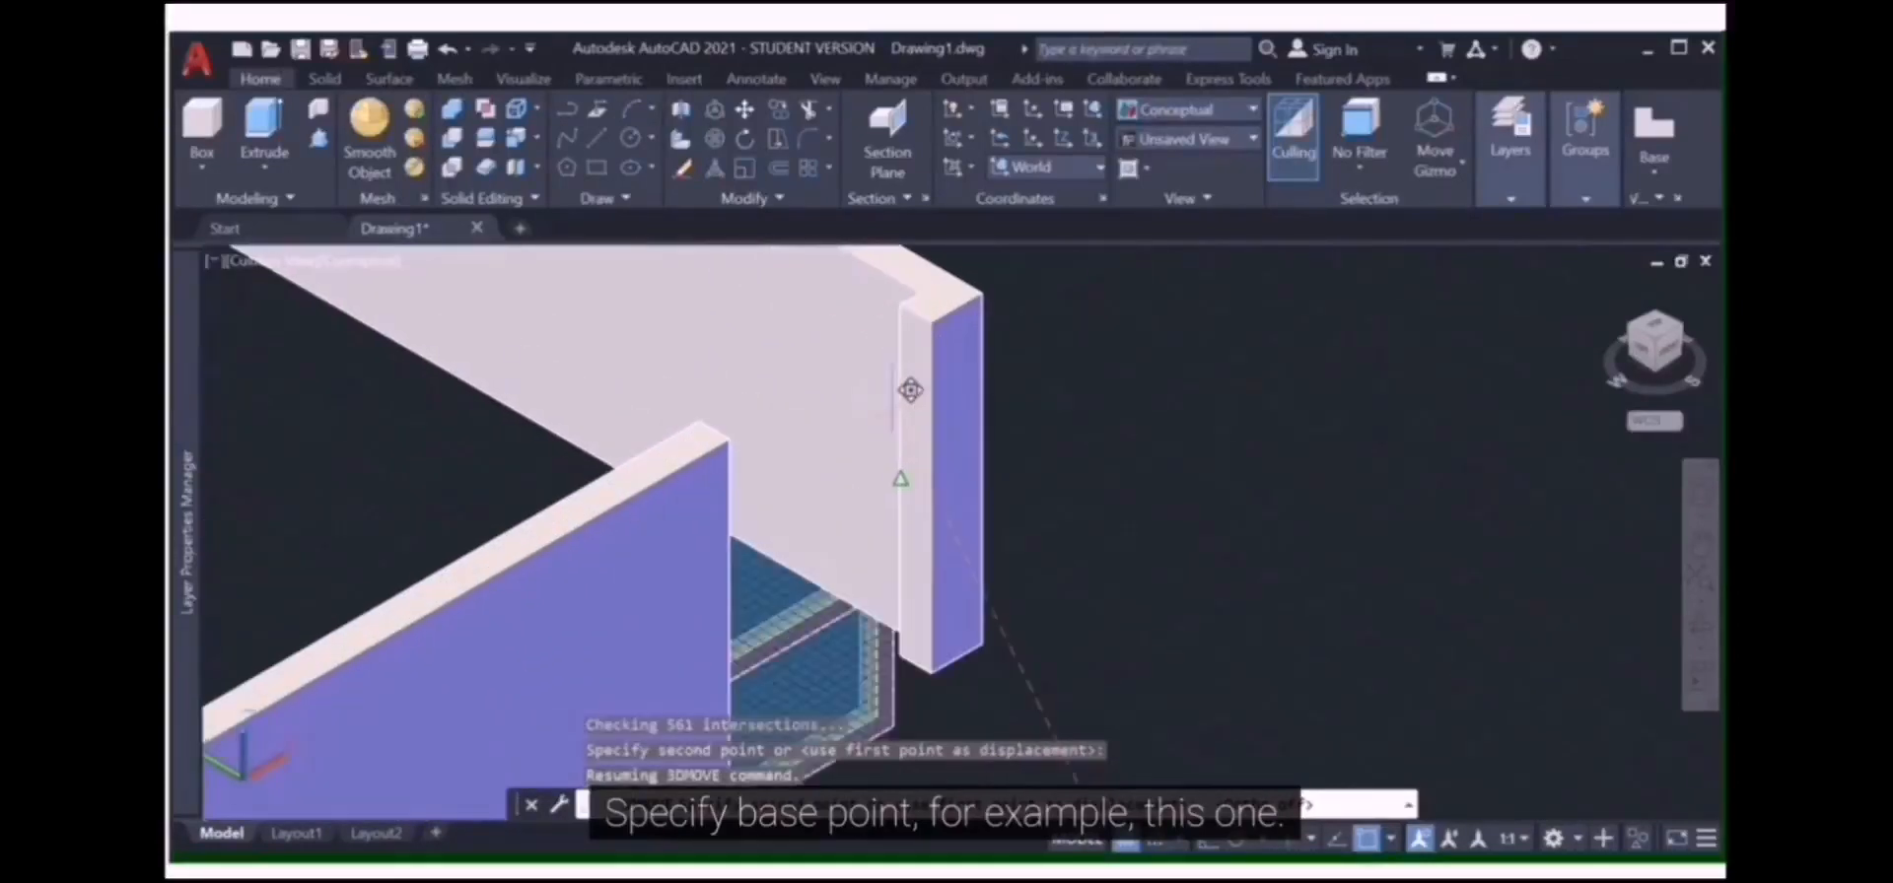
click(931, 323)
scroll(982, 492, down, 2)
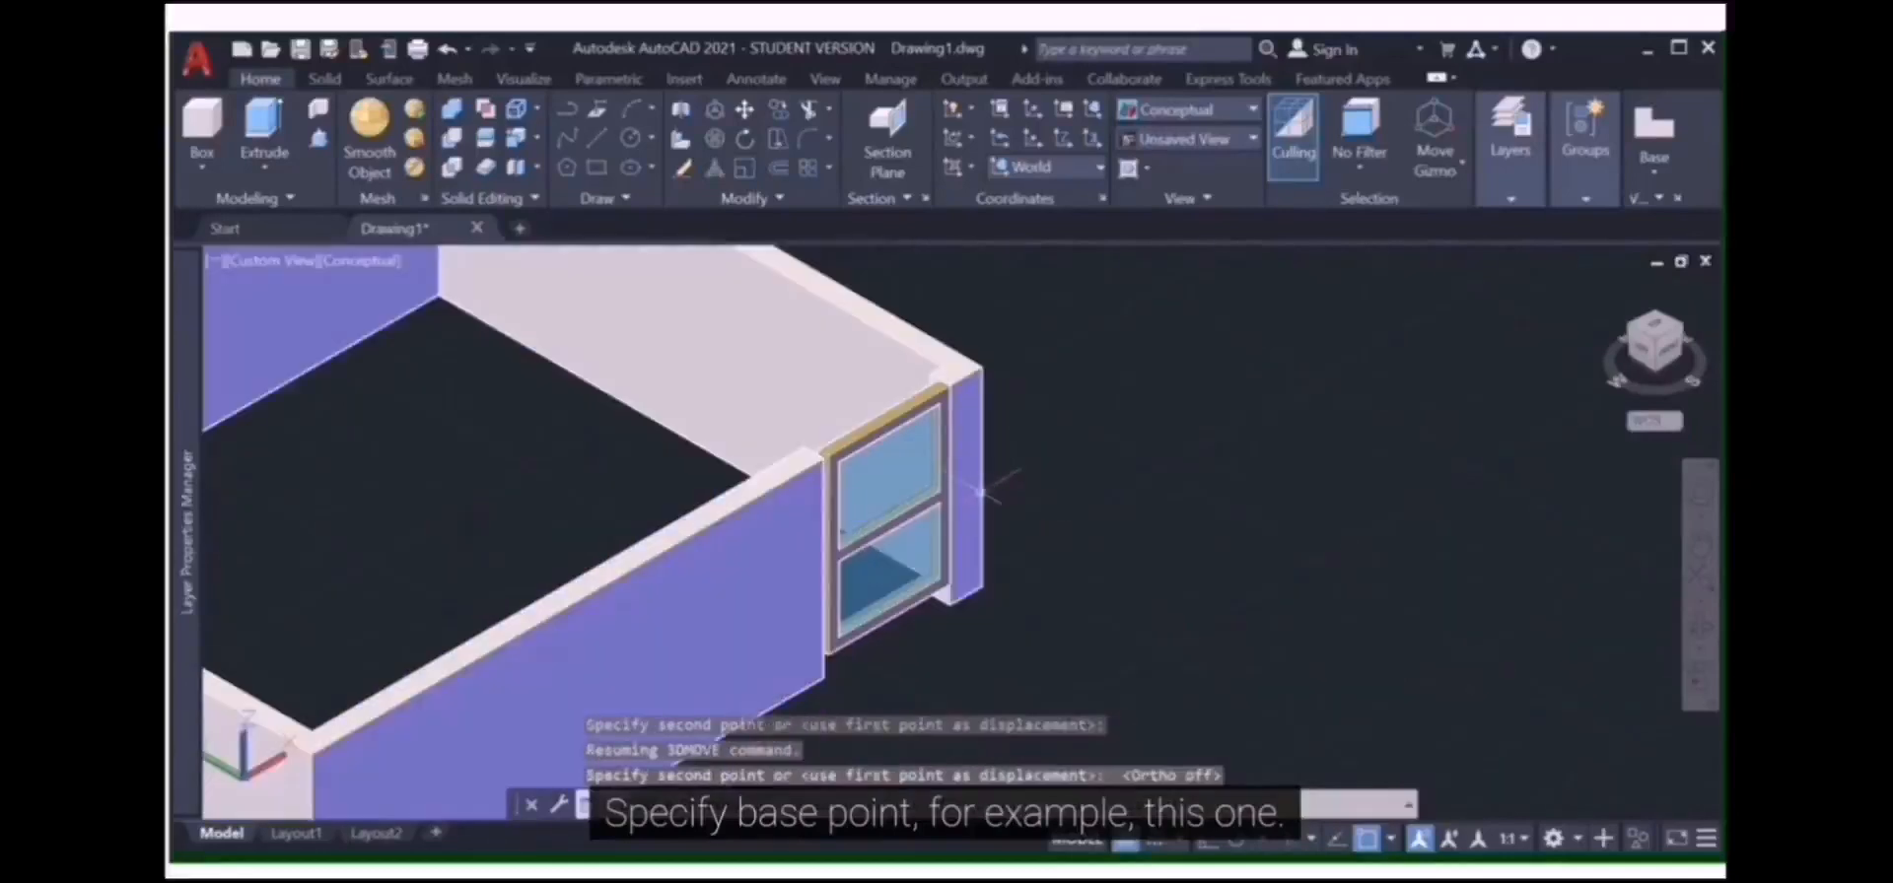
Examine how the glazed window sits in the wall opening, close up, in the whole room and from another angle
scroll(890, 560, down, 2)
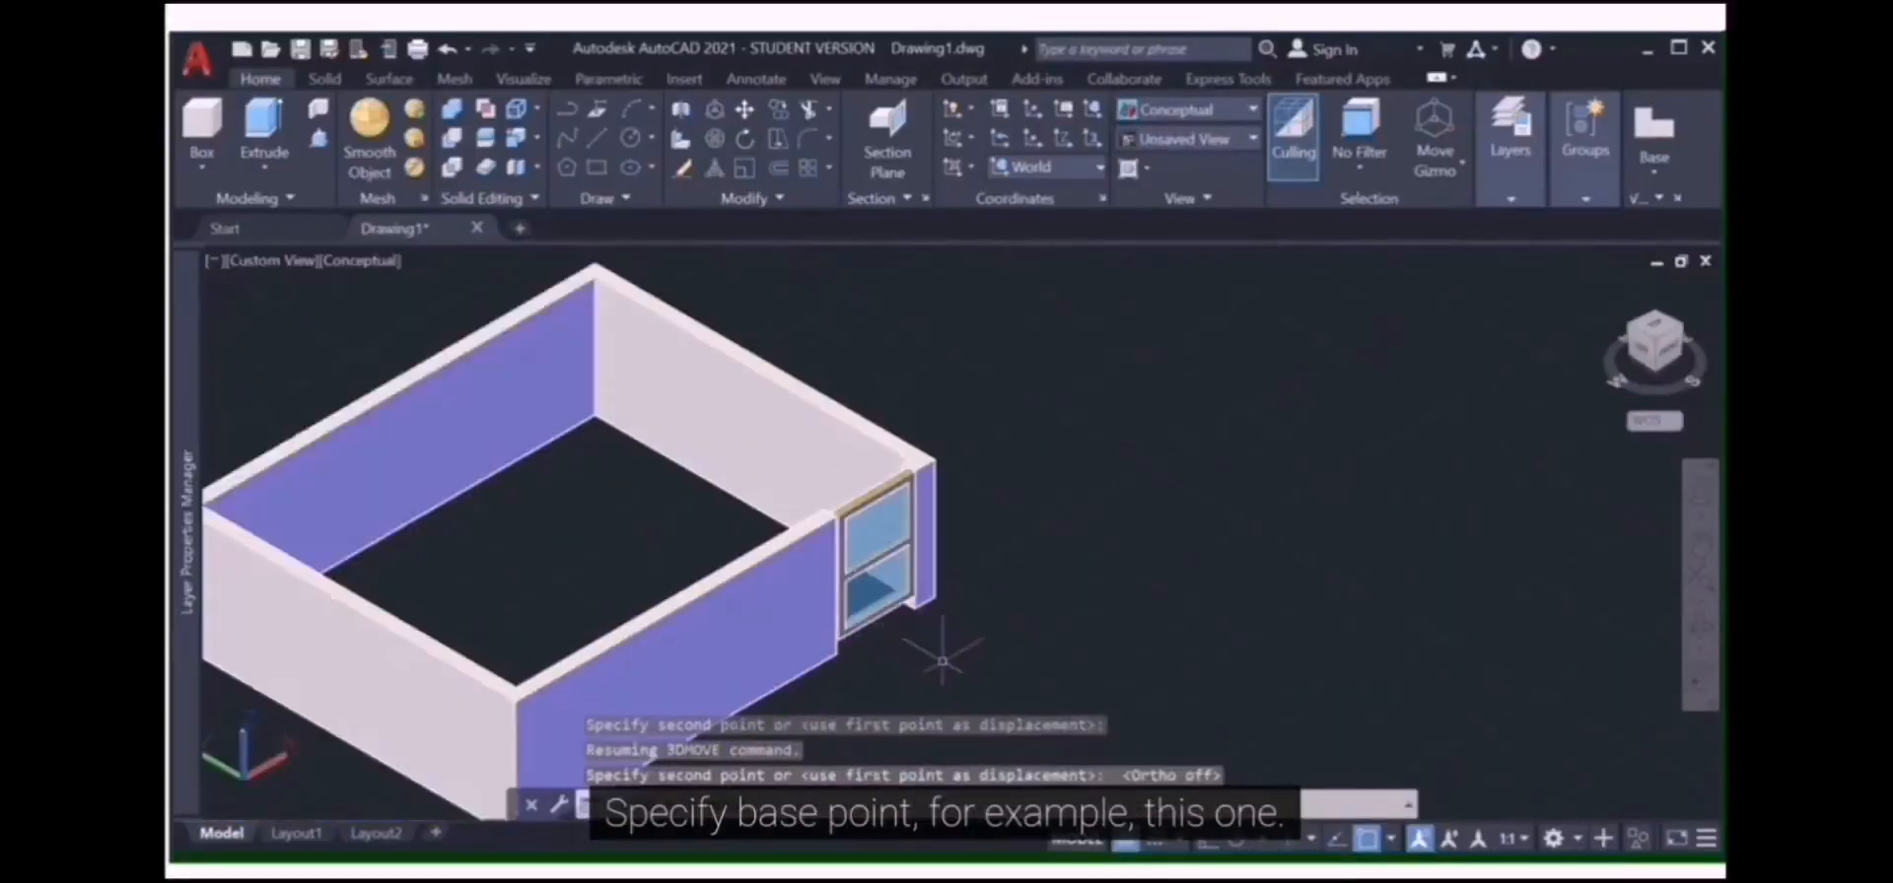
scroll(849, 522, up, 3)
scroll(849, 523, down, 2)
scroll(851, 528, up, 3)
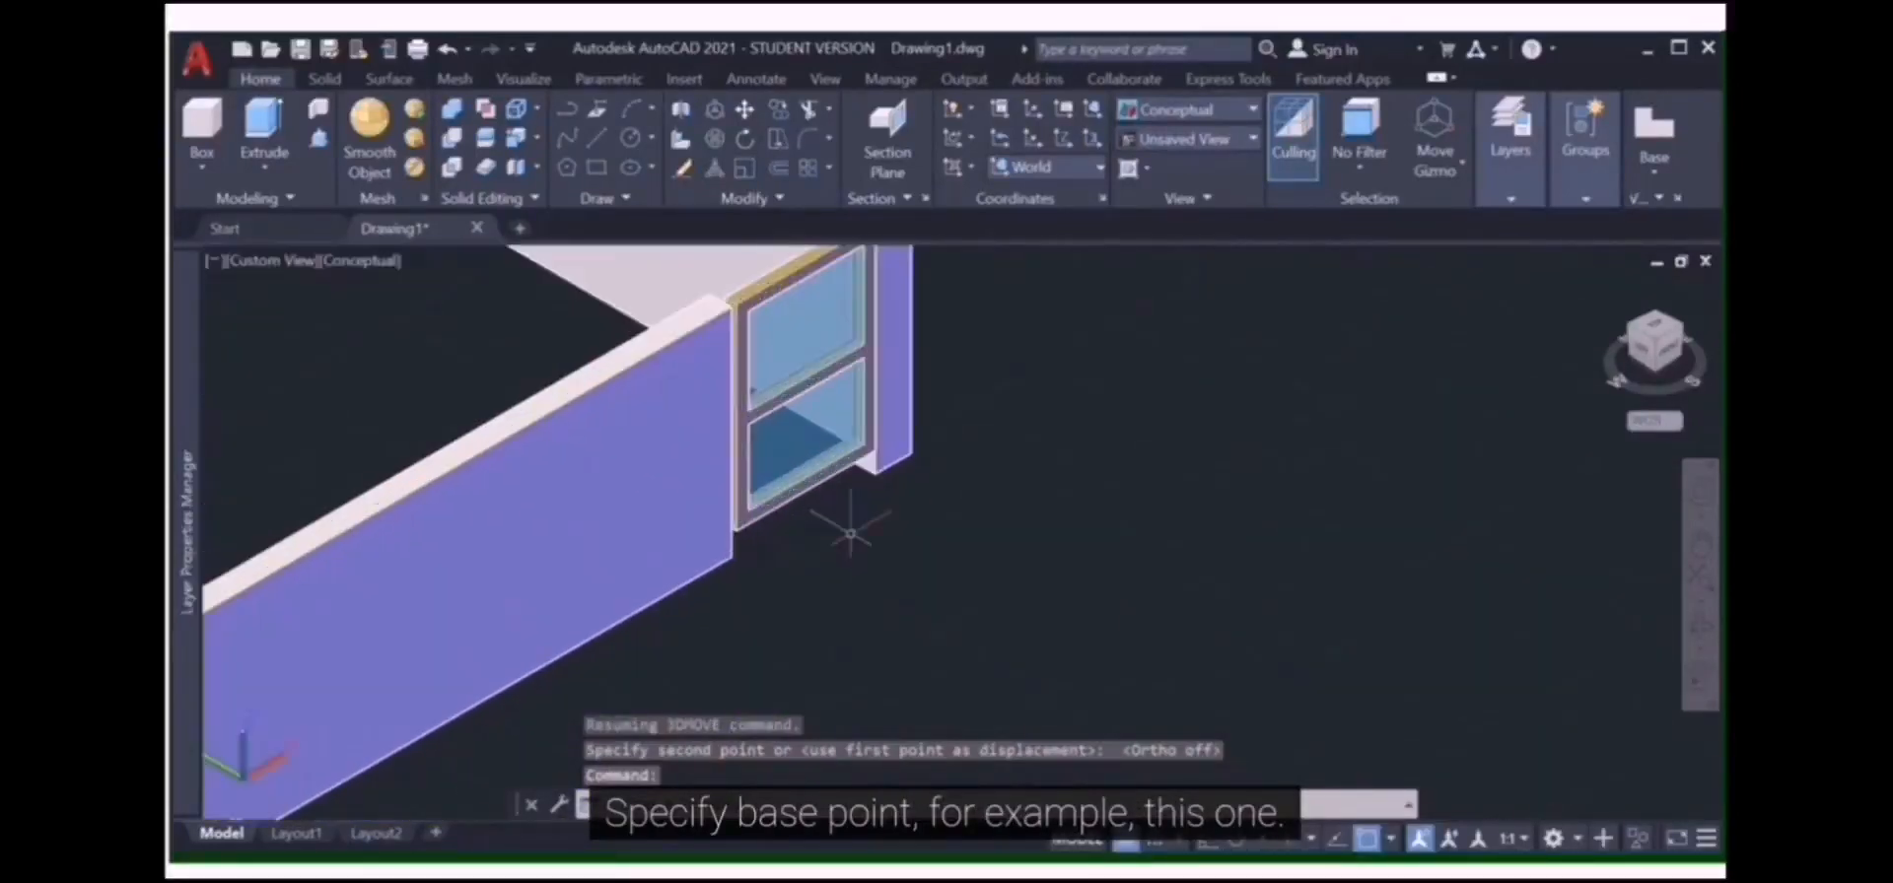
scroll(851, 532, down, 3)
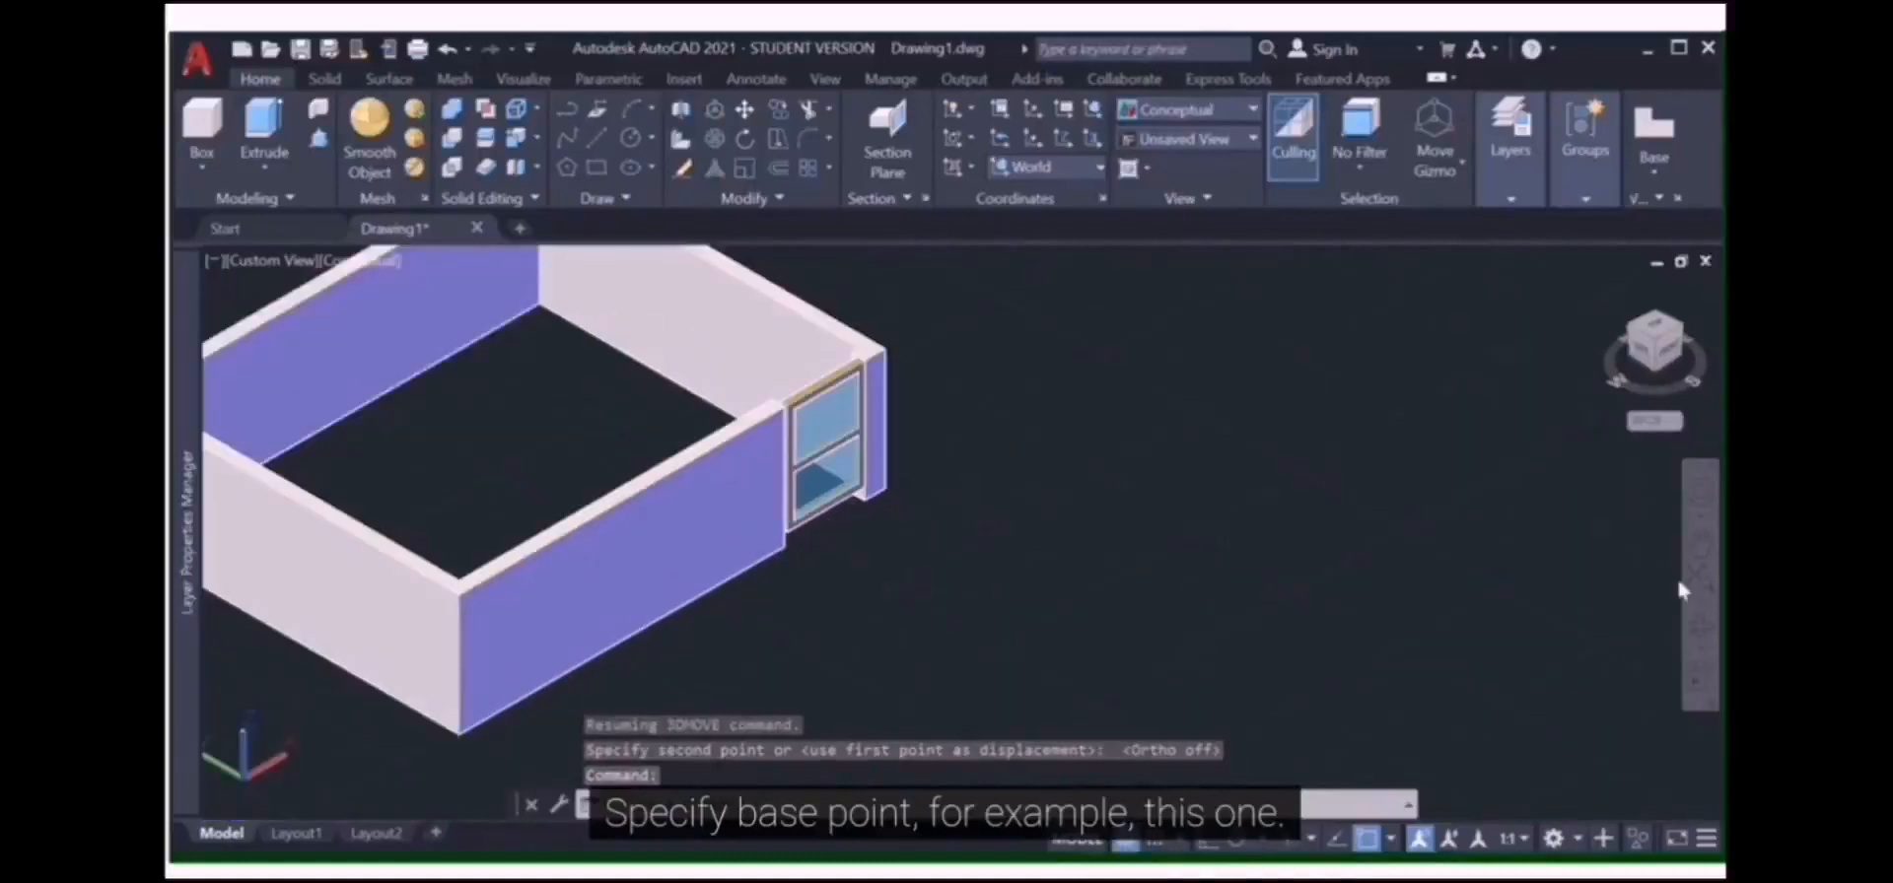
click(1699, 624)
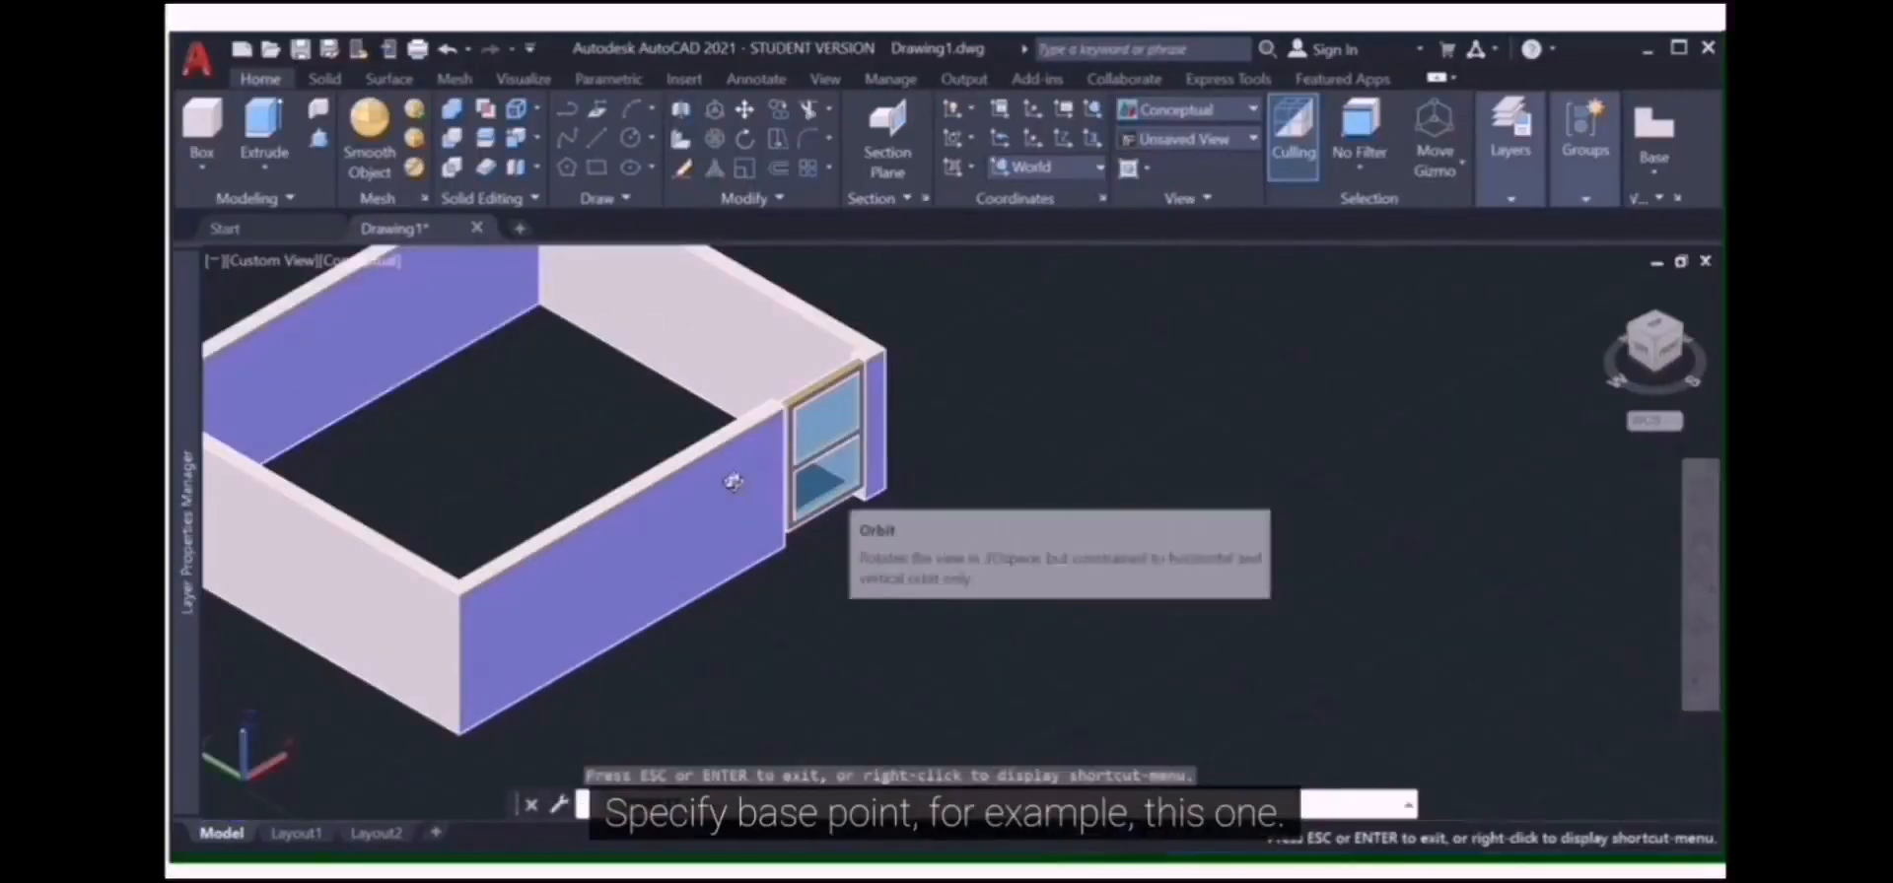
drag(944, 517, 680, 481)
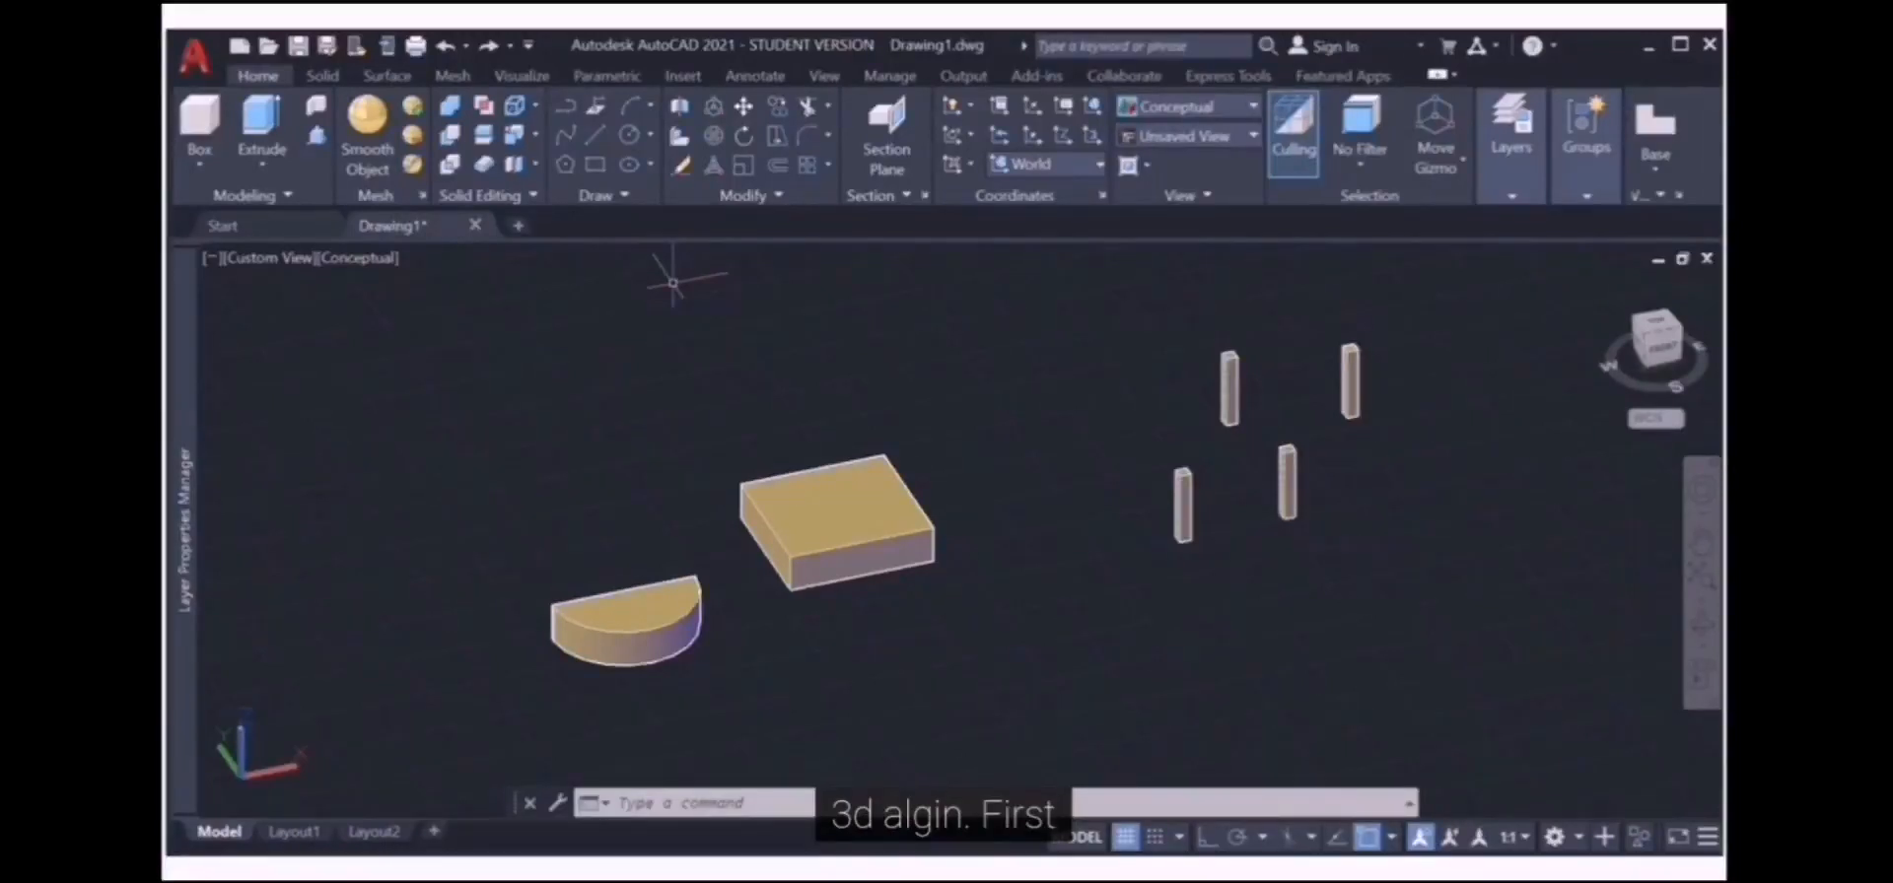
3D Mirror the half-disc about the ZX plane through the end corner of its flat face, keeping the source object
click(680, 106)
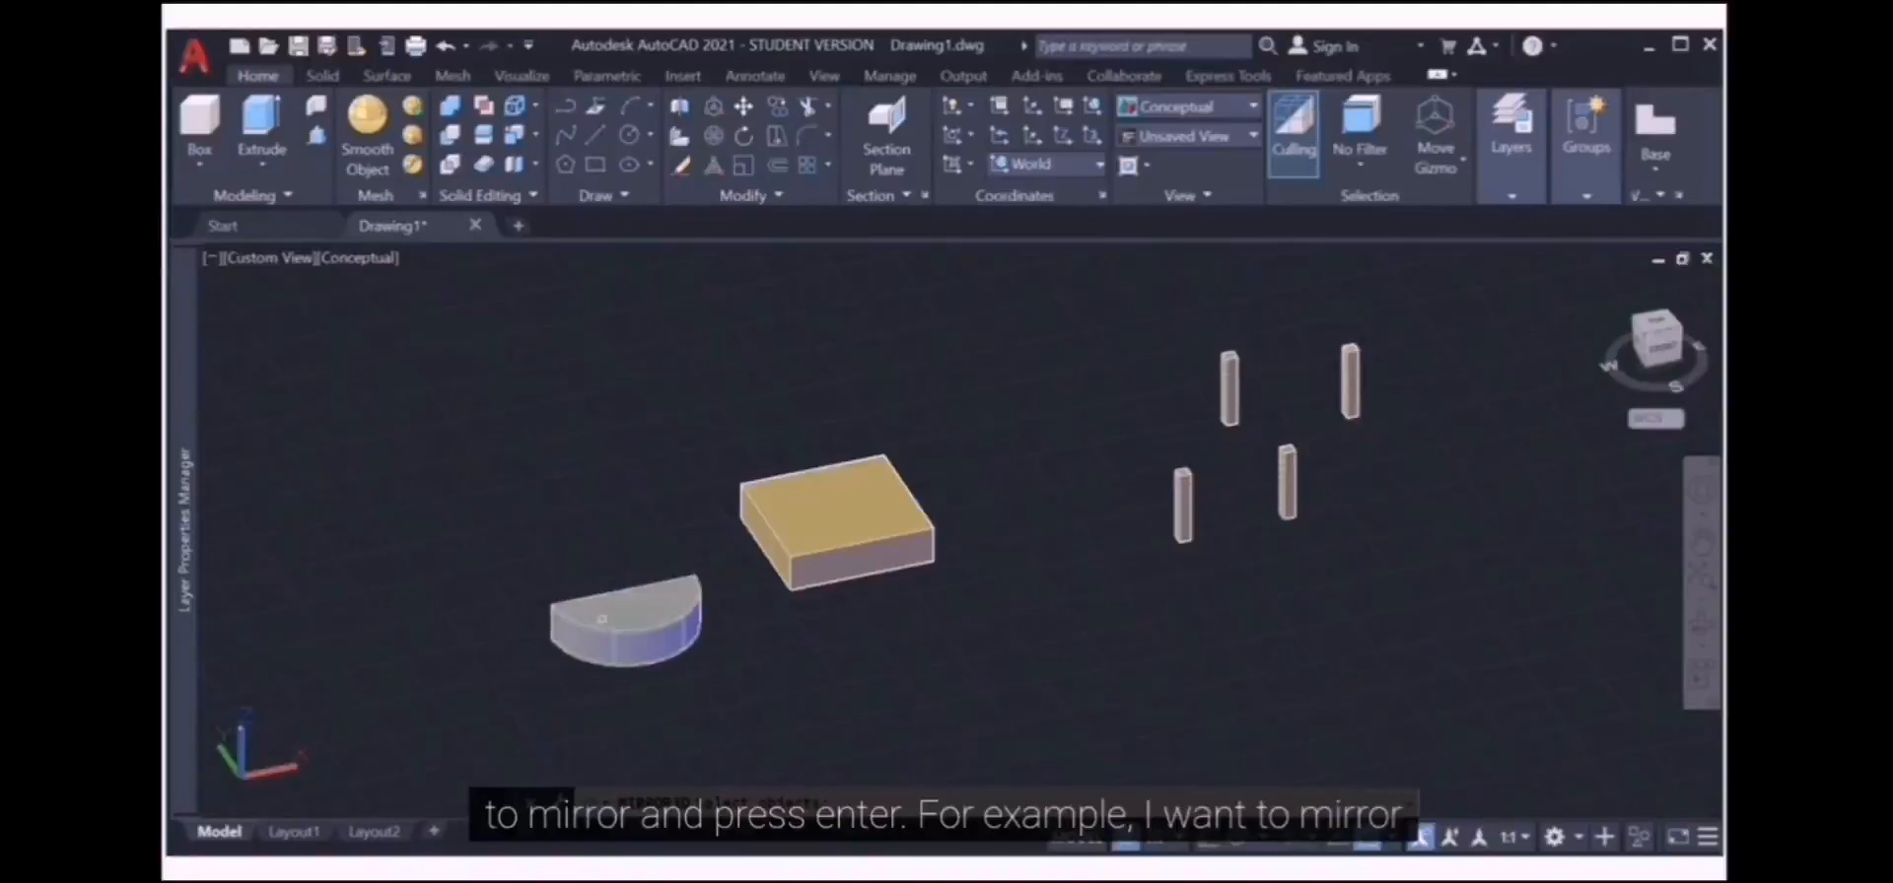
click(583, 633)
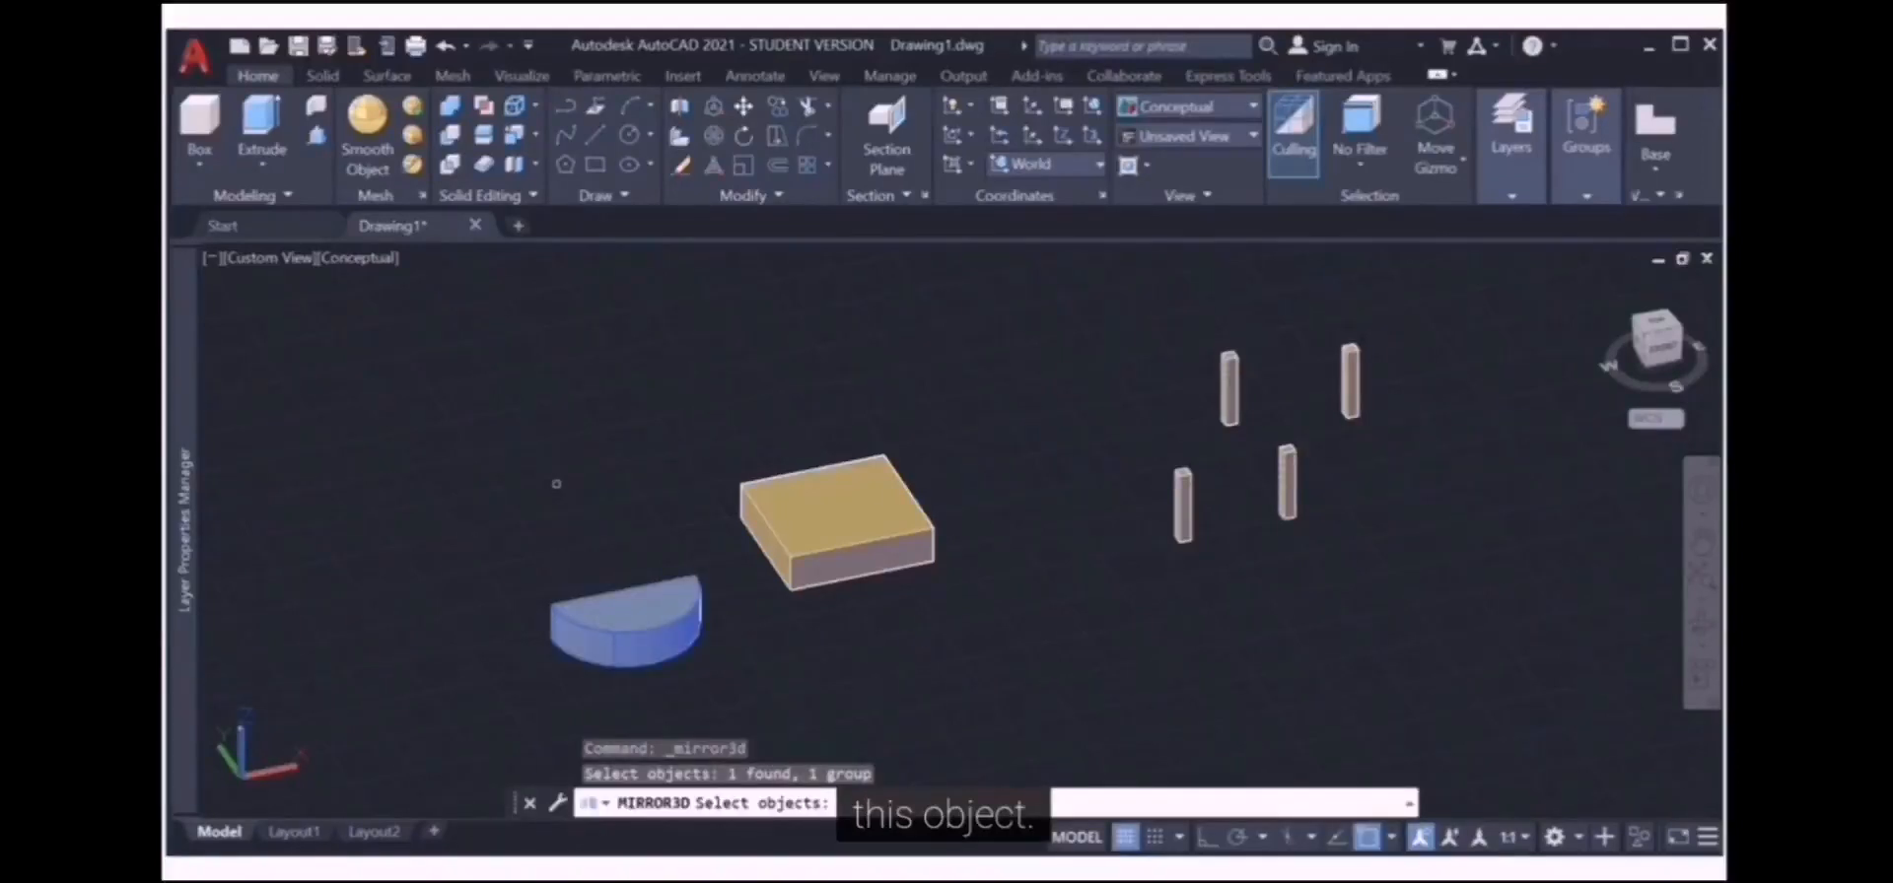
key(Return)
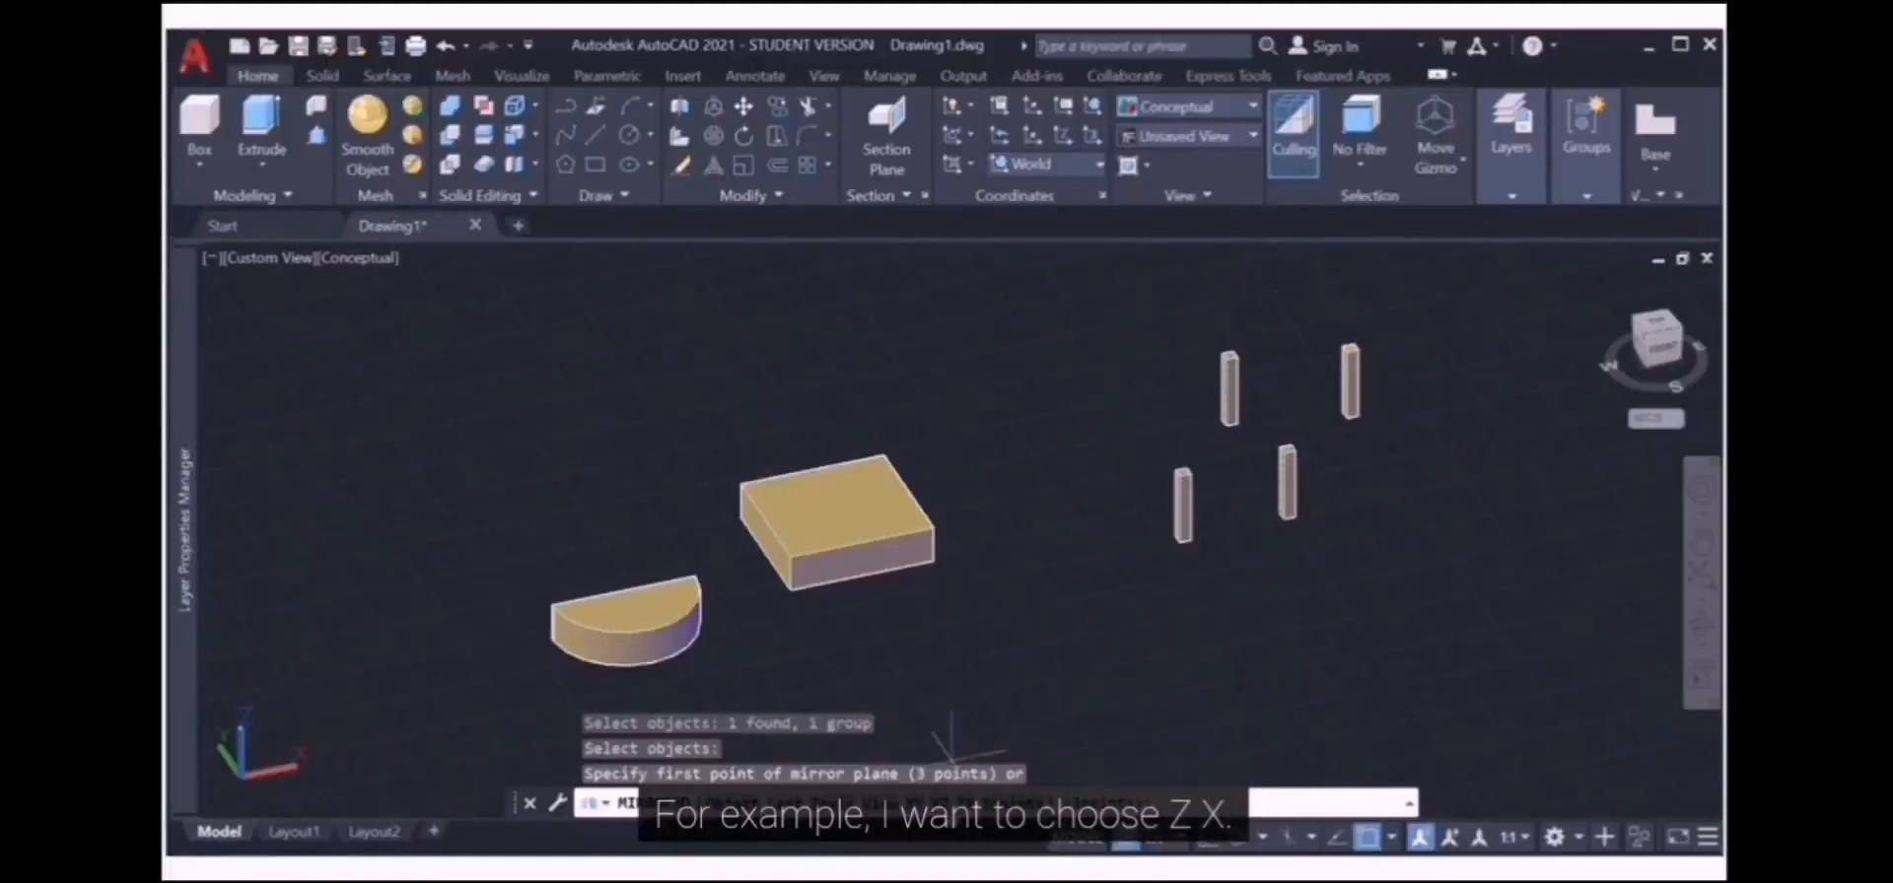
text(ZX)
key(Return)
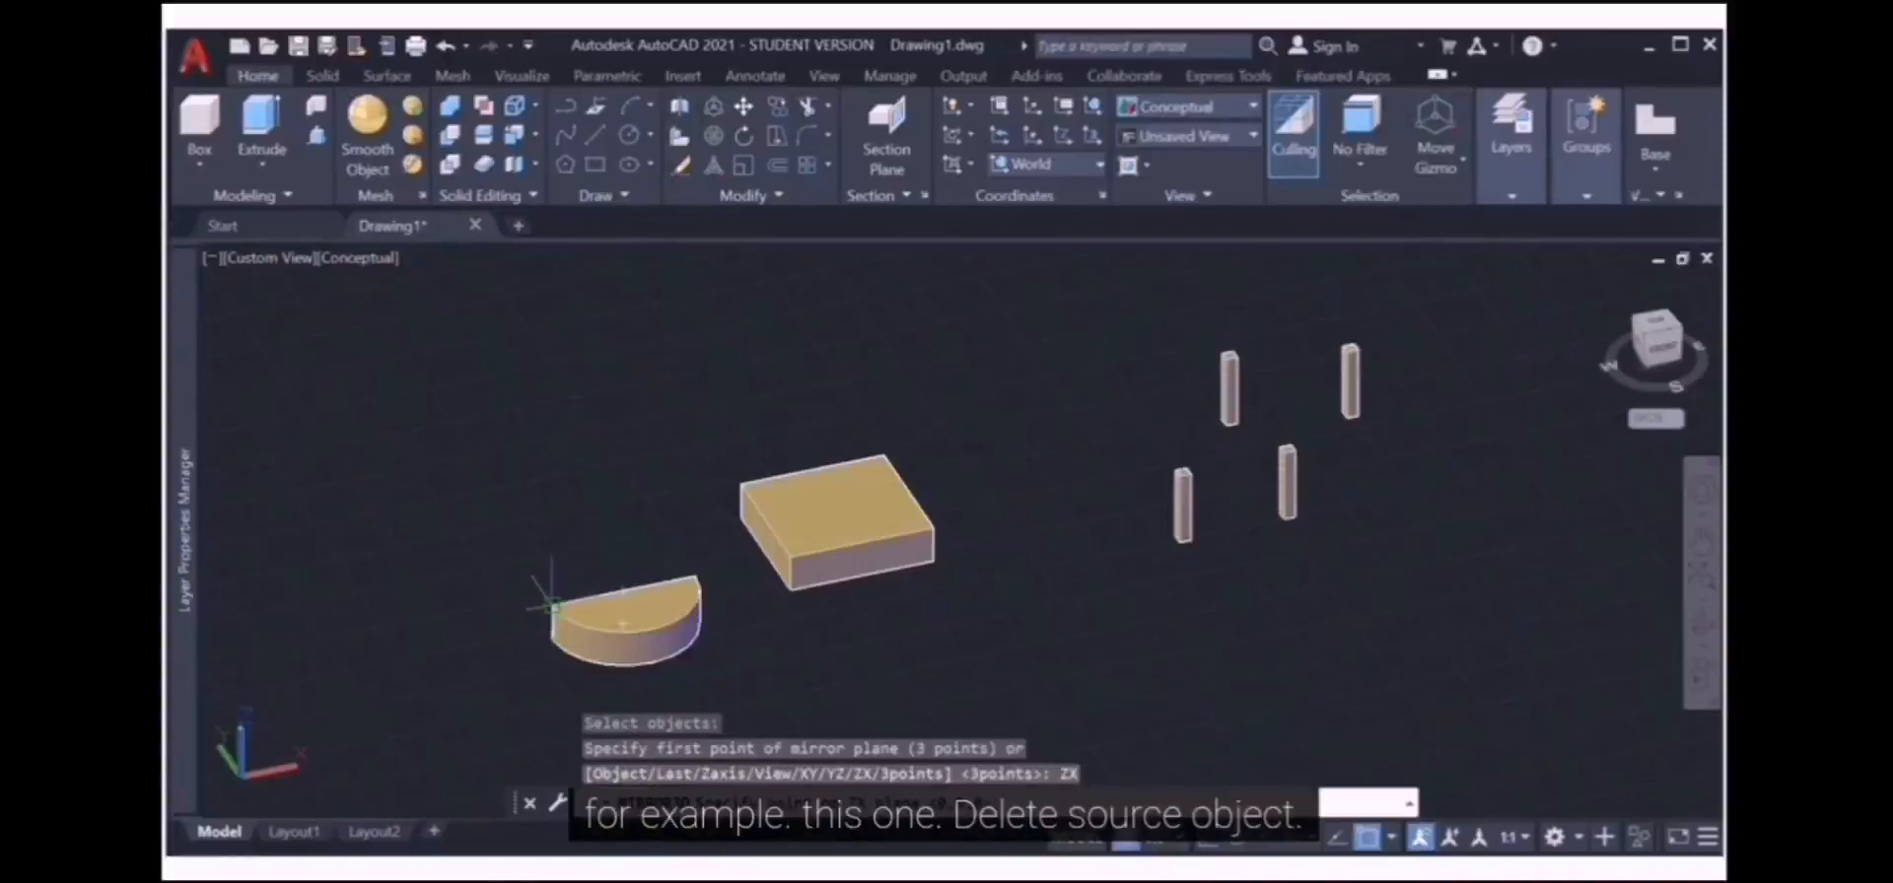
key(Return)
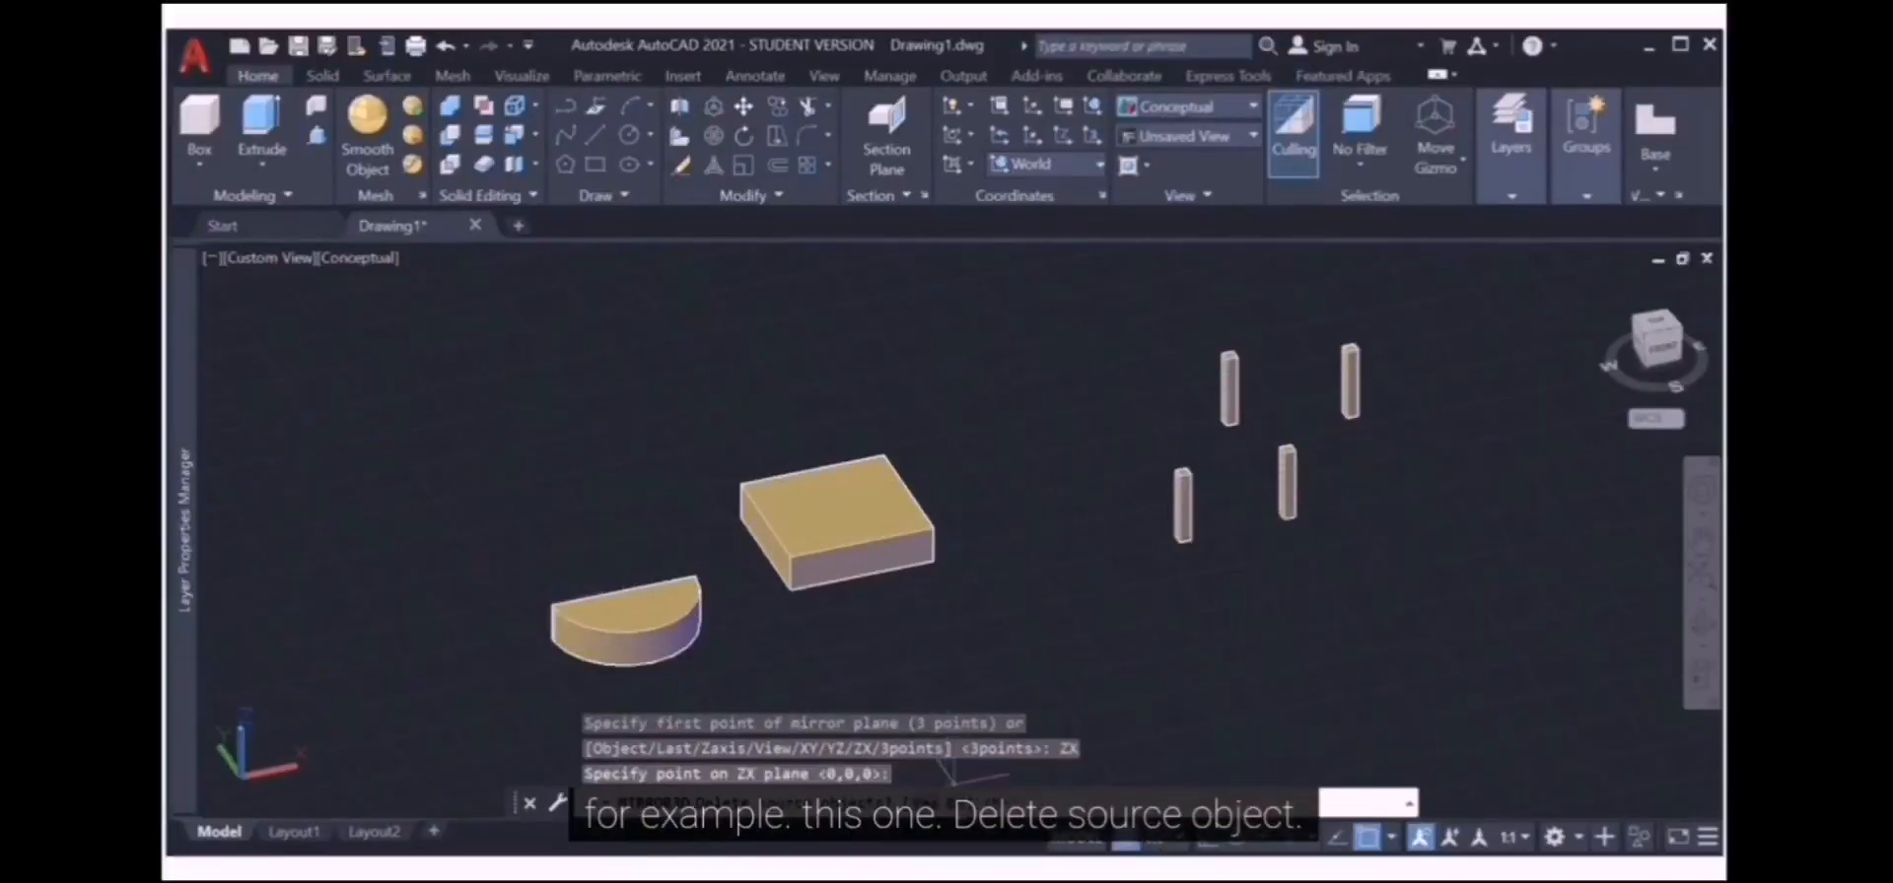
text(N)
key(Return)
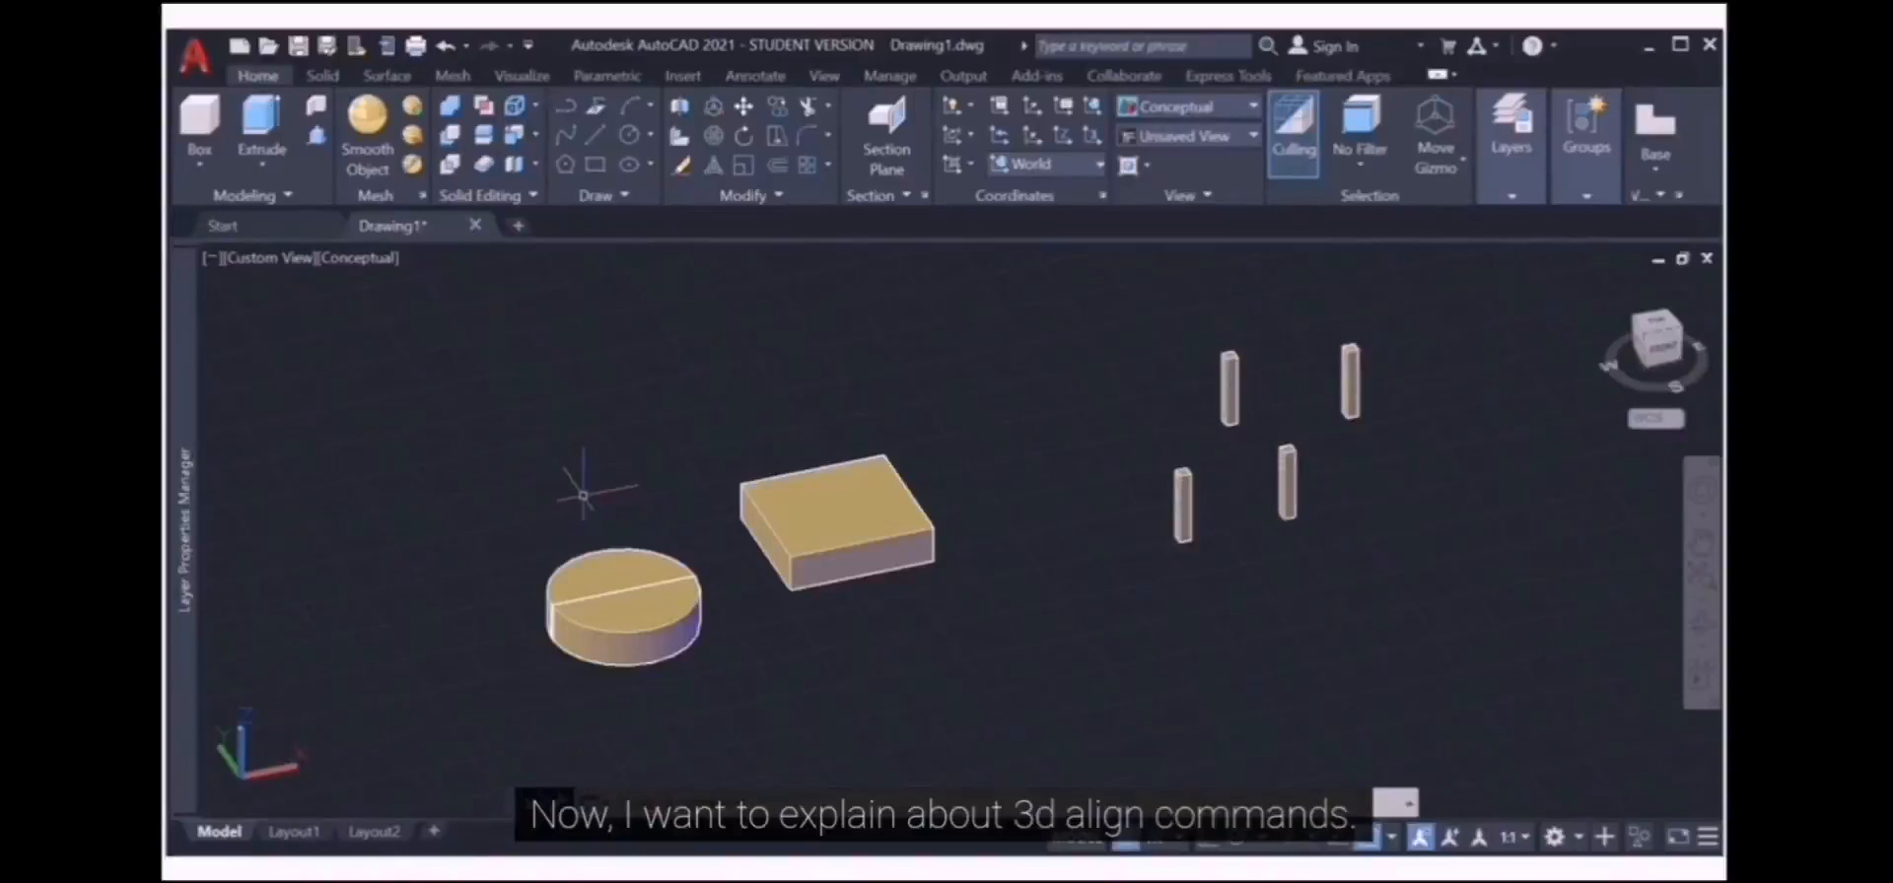
Set the visual style to 2D Wireframe
click(683, 138)
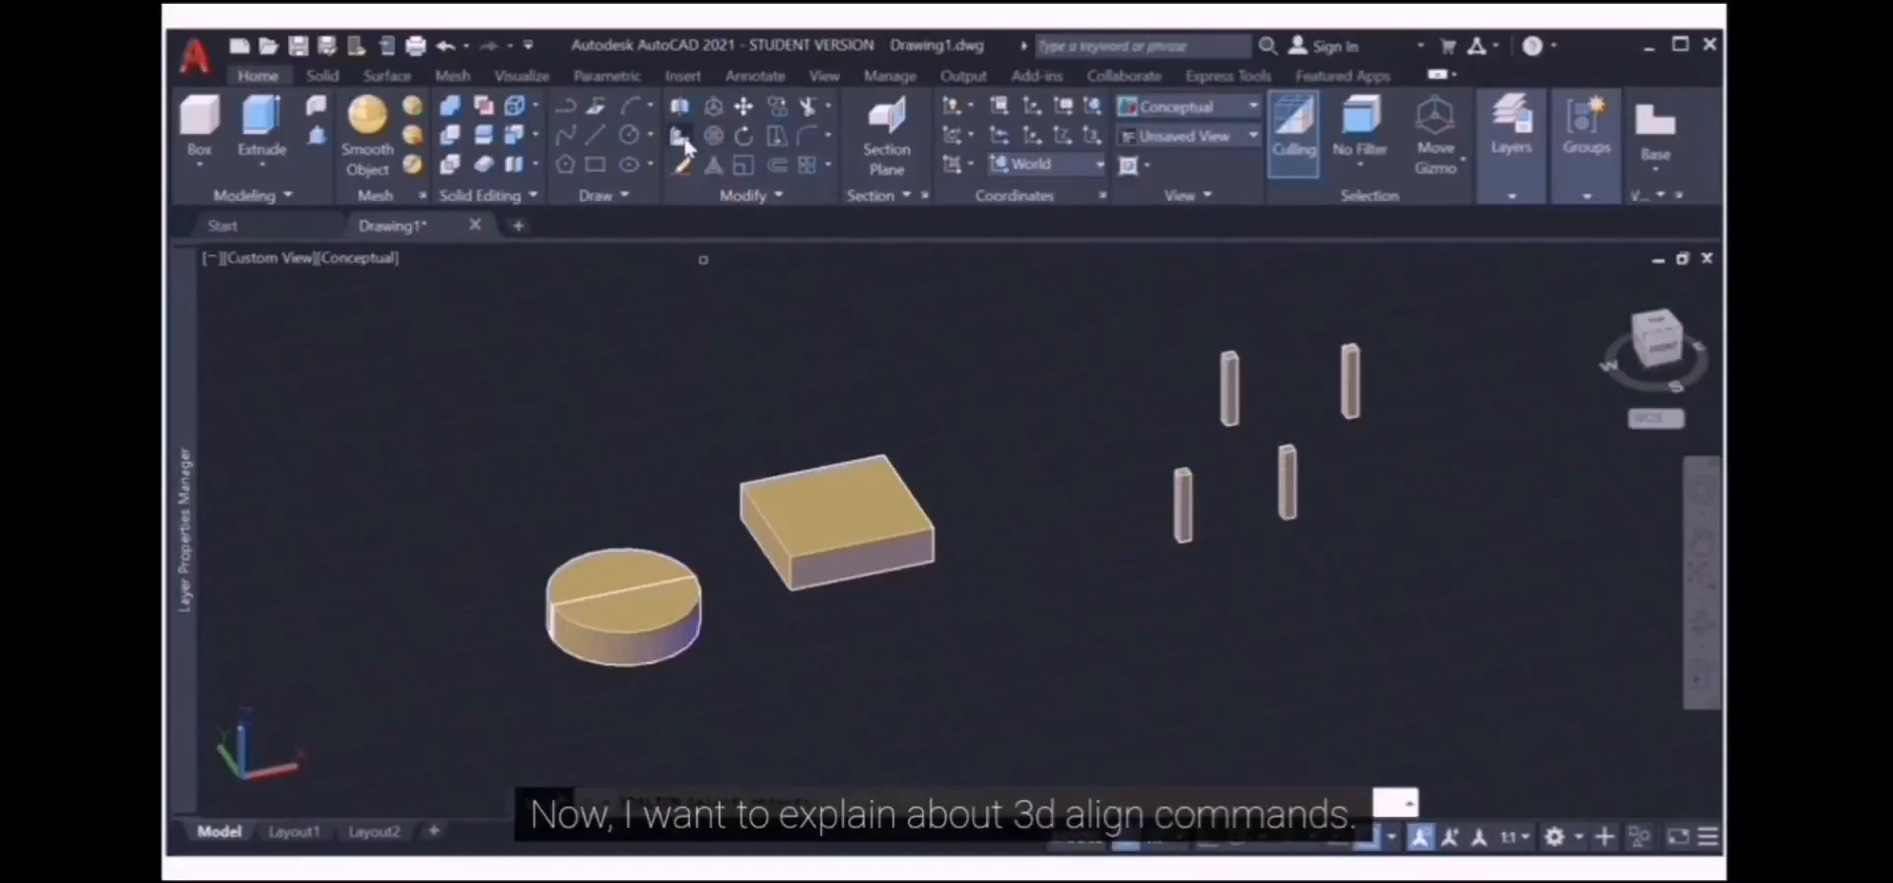
click(1207, 111)
click(1194, 167)
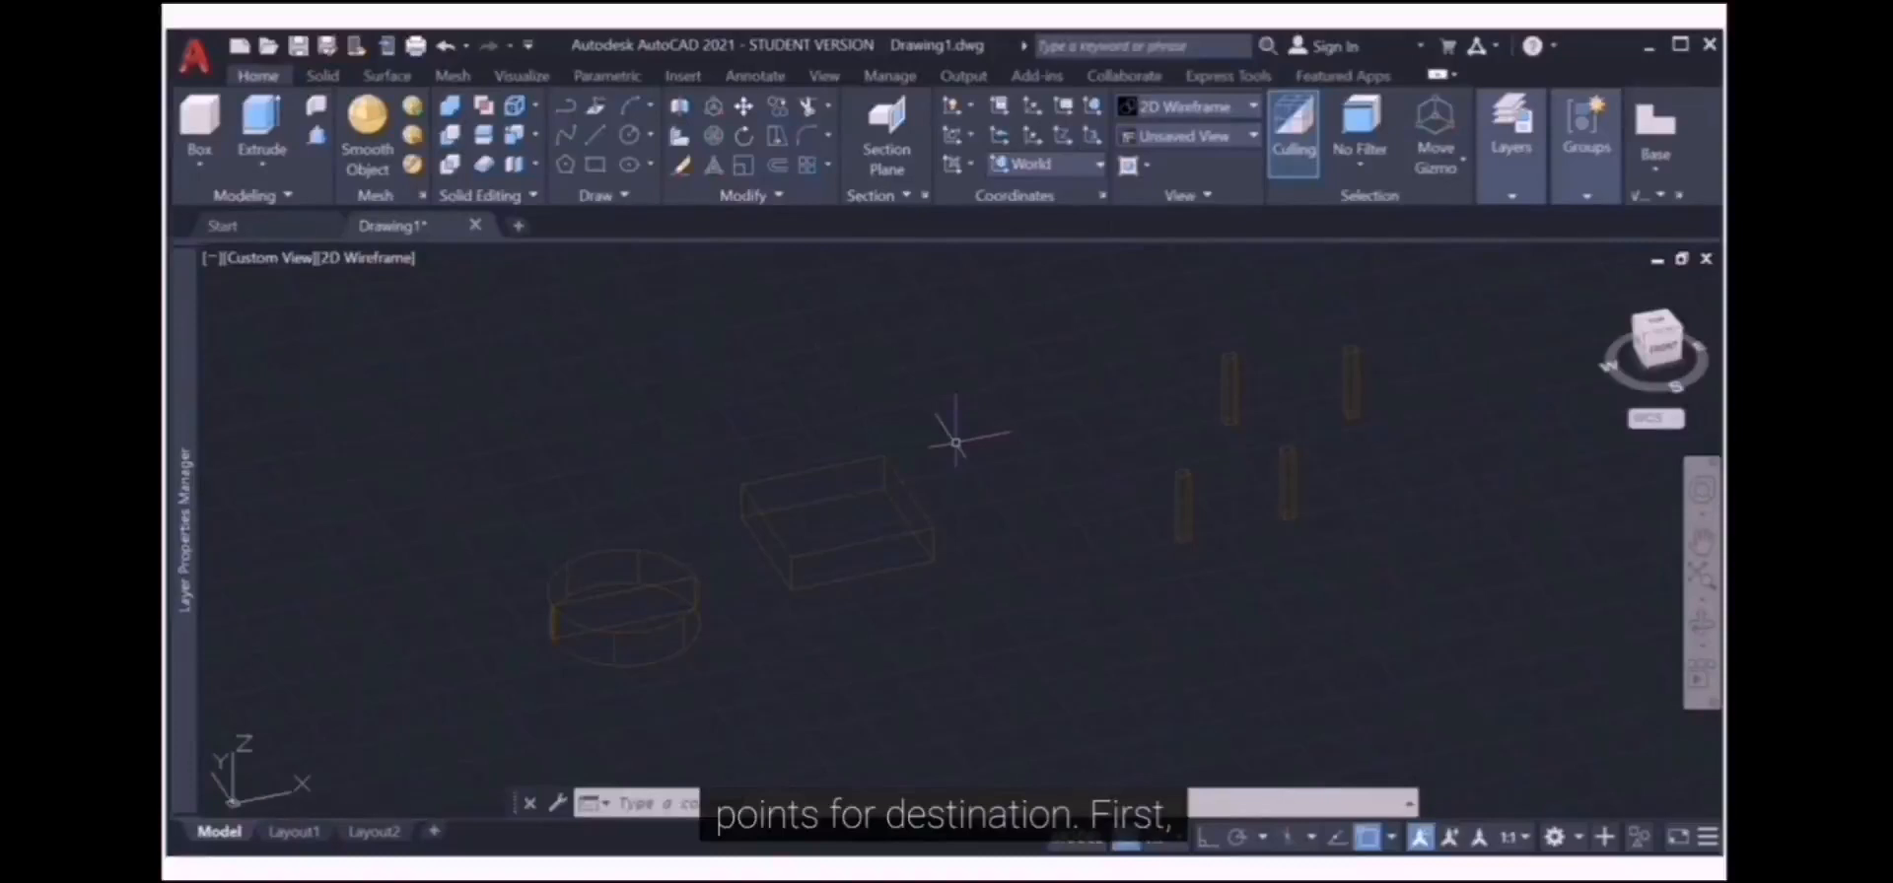
3D Align the front-left leg by three top corners to the tabletop's upper front-right, front-left and back-left corners
shift+middle_drag(1238, 541, 1186, 555)
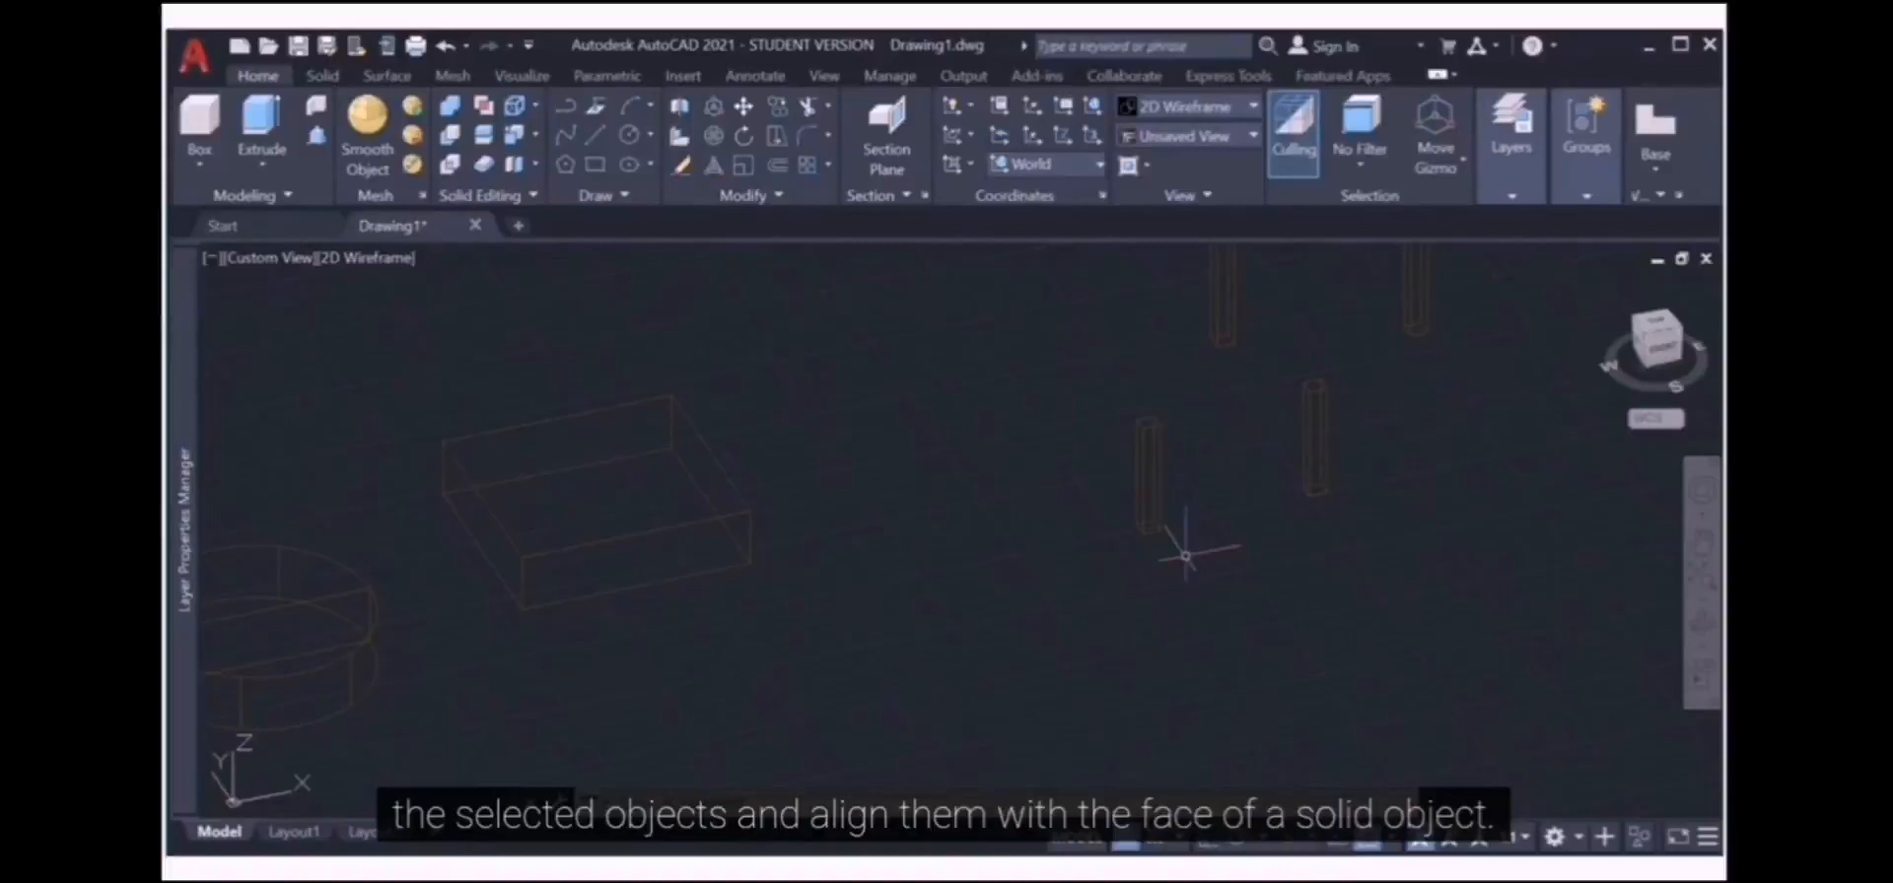
click(1186, 399)
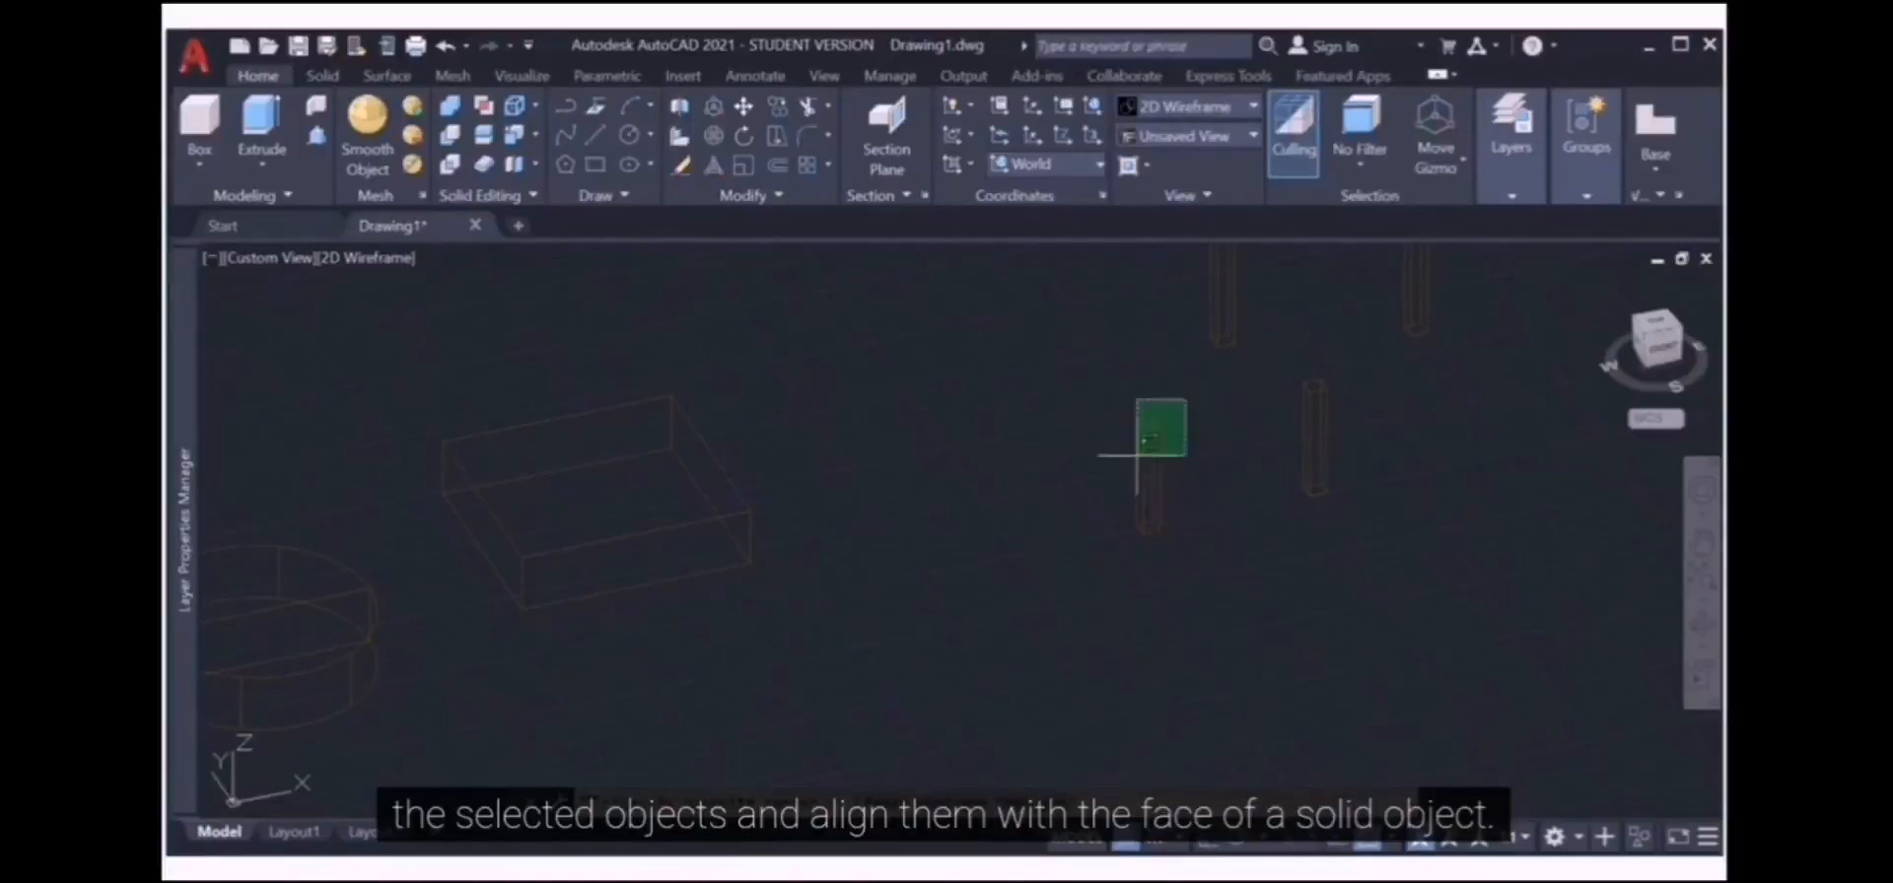
click(1106, 541)
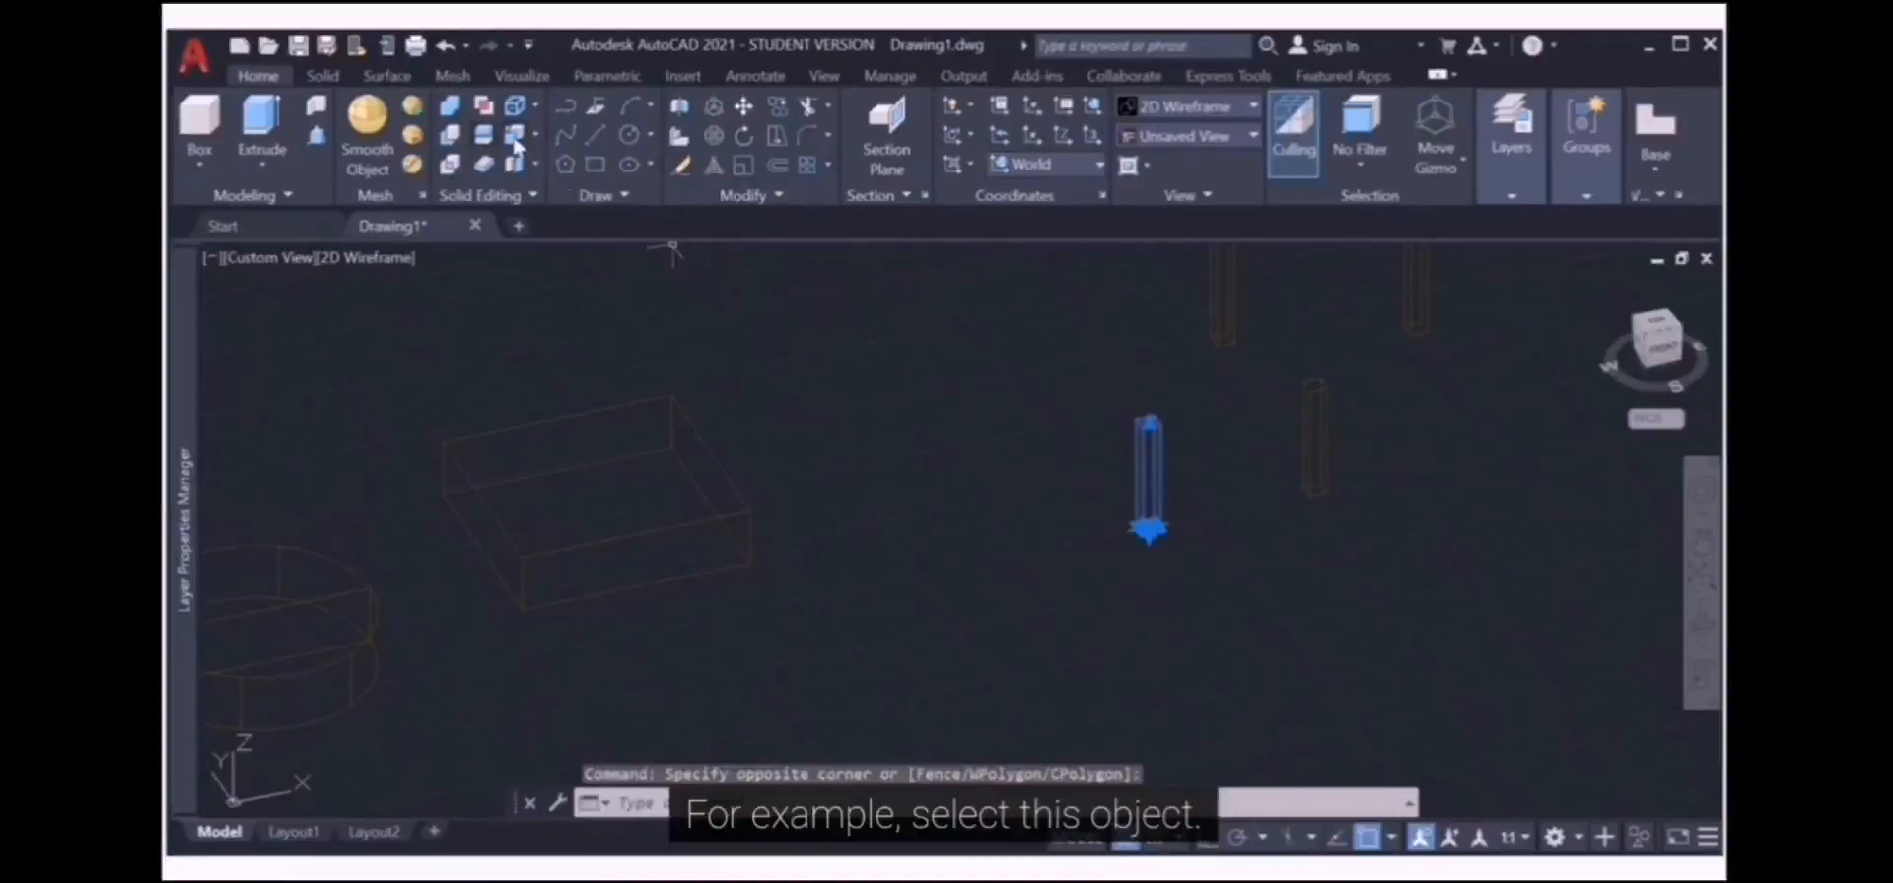
click(679, 135)
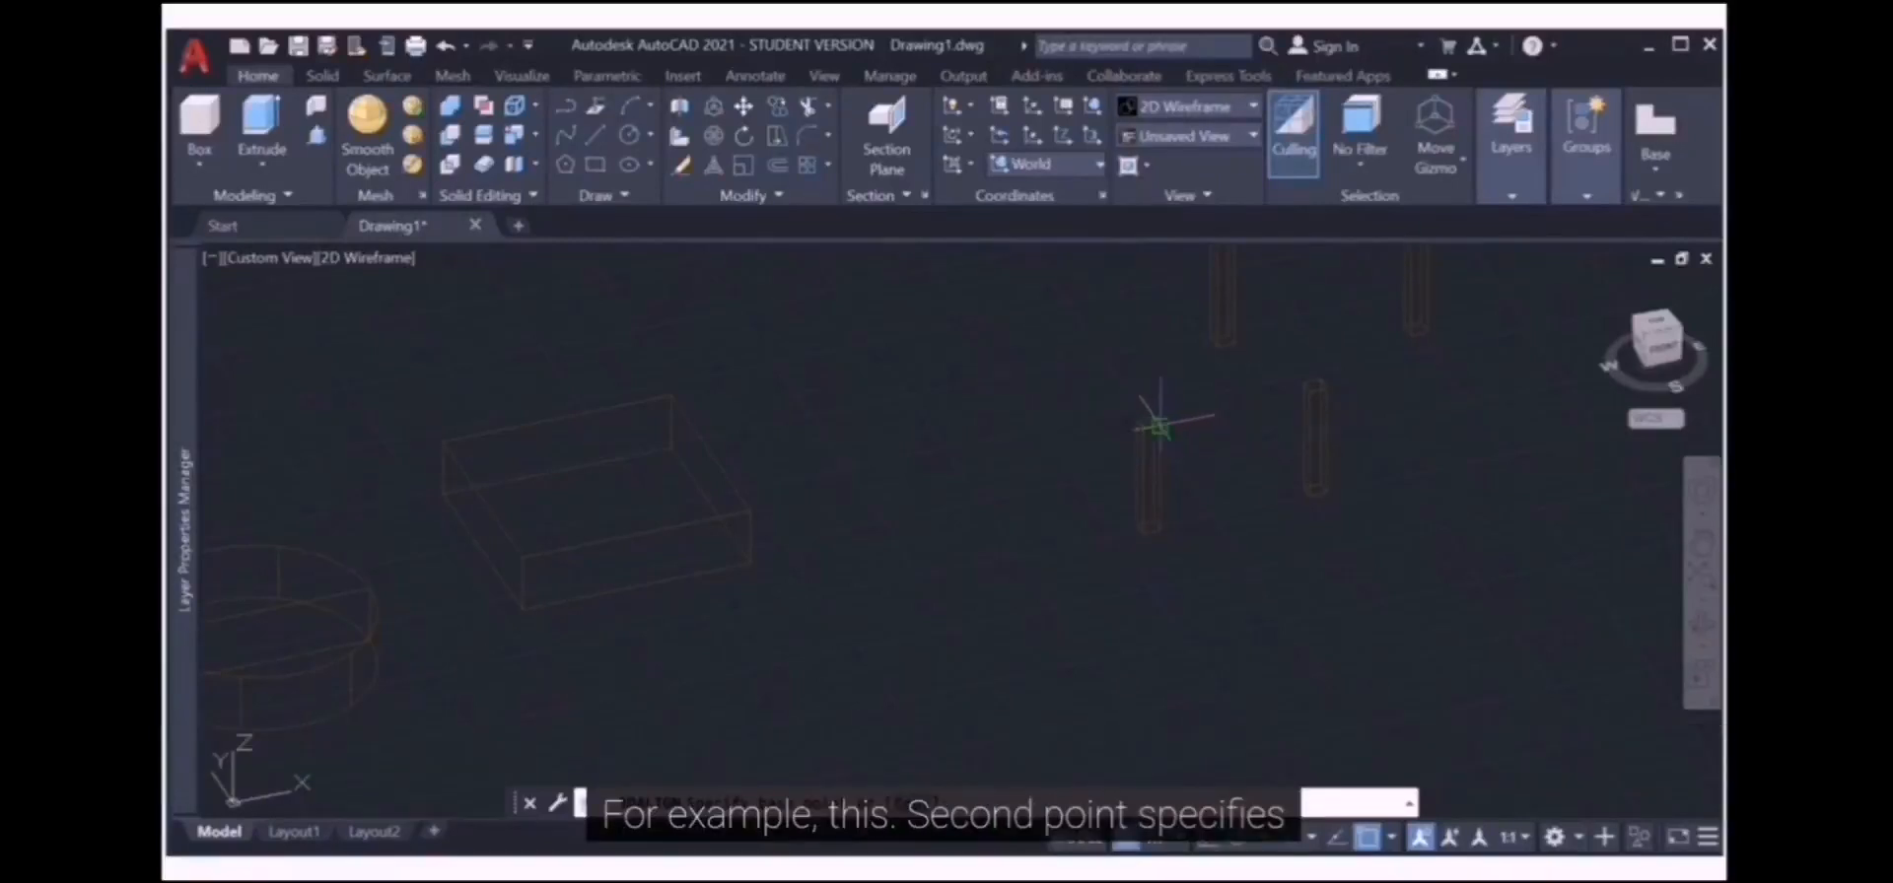
click(1159, 427)
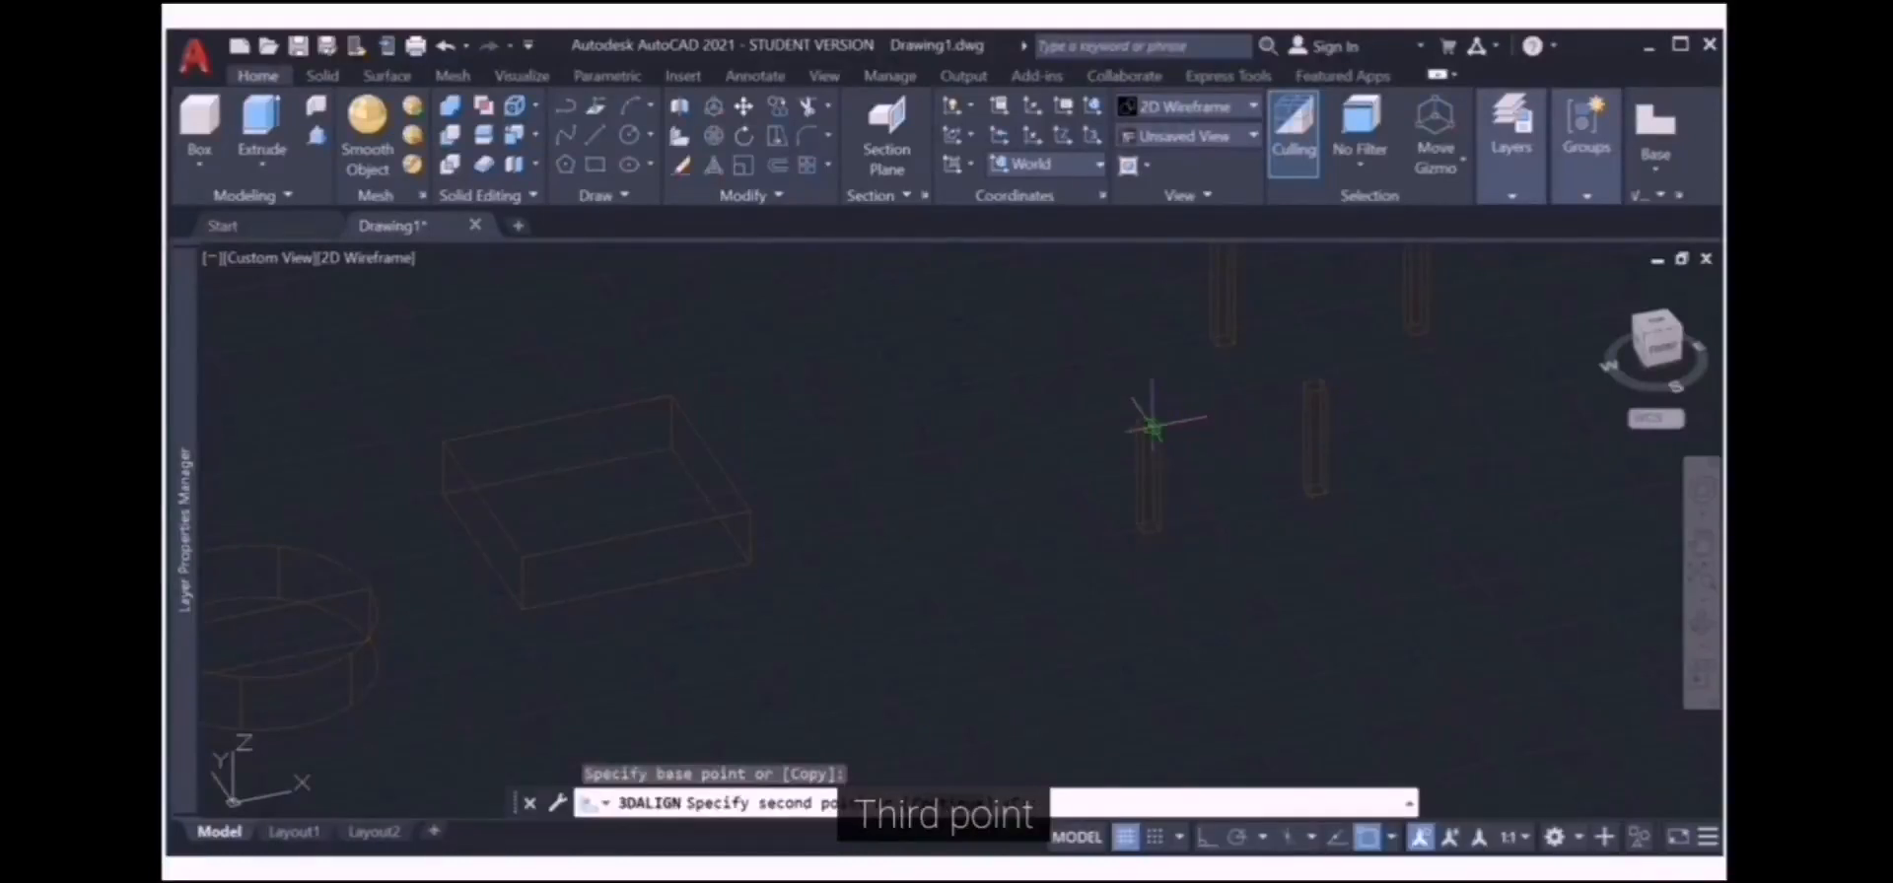
click(1143, 429)
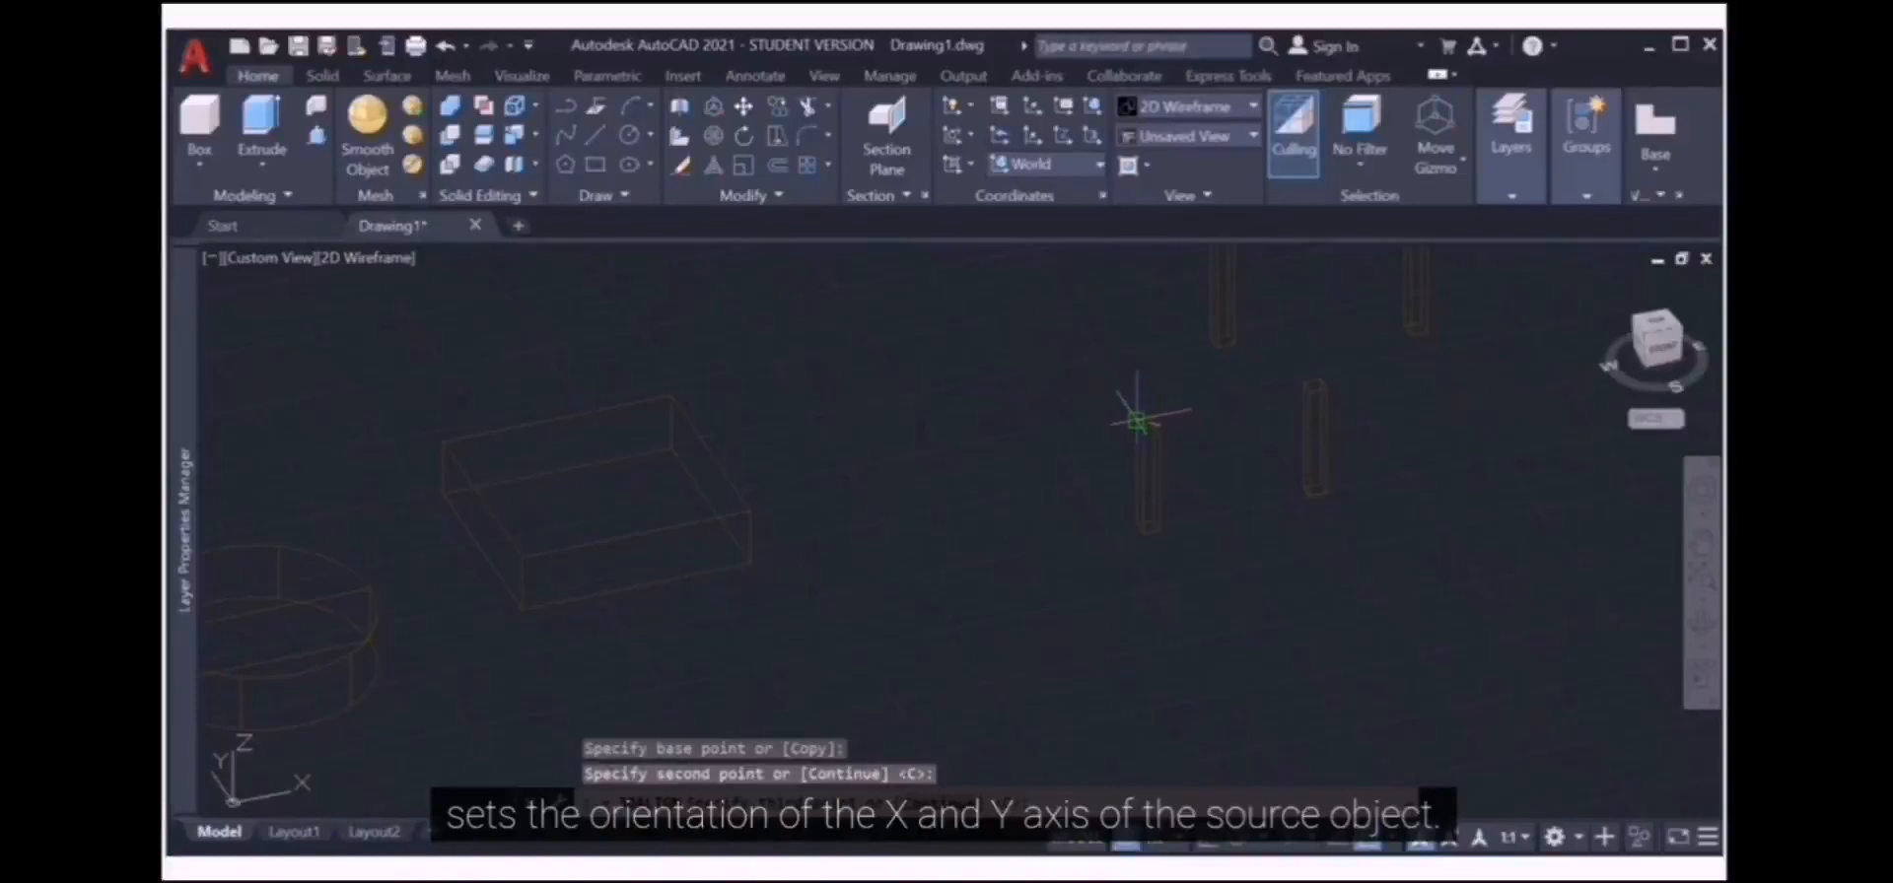
click(1136, 421)
key(Return)
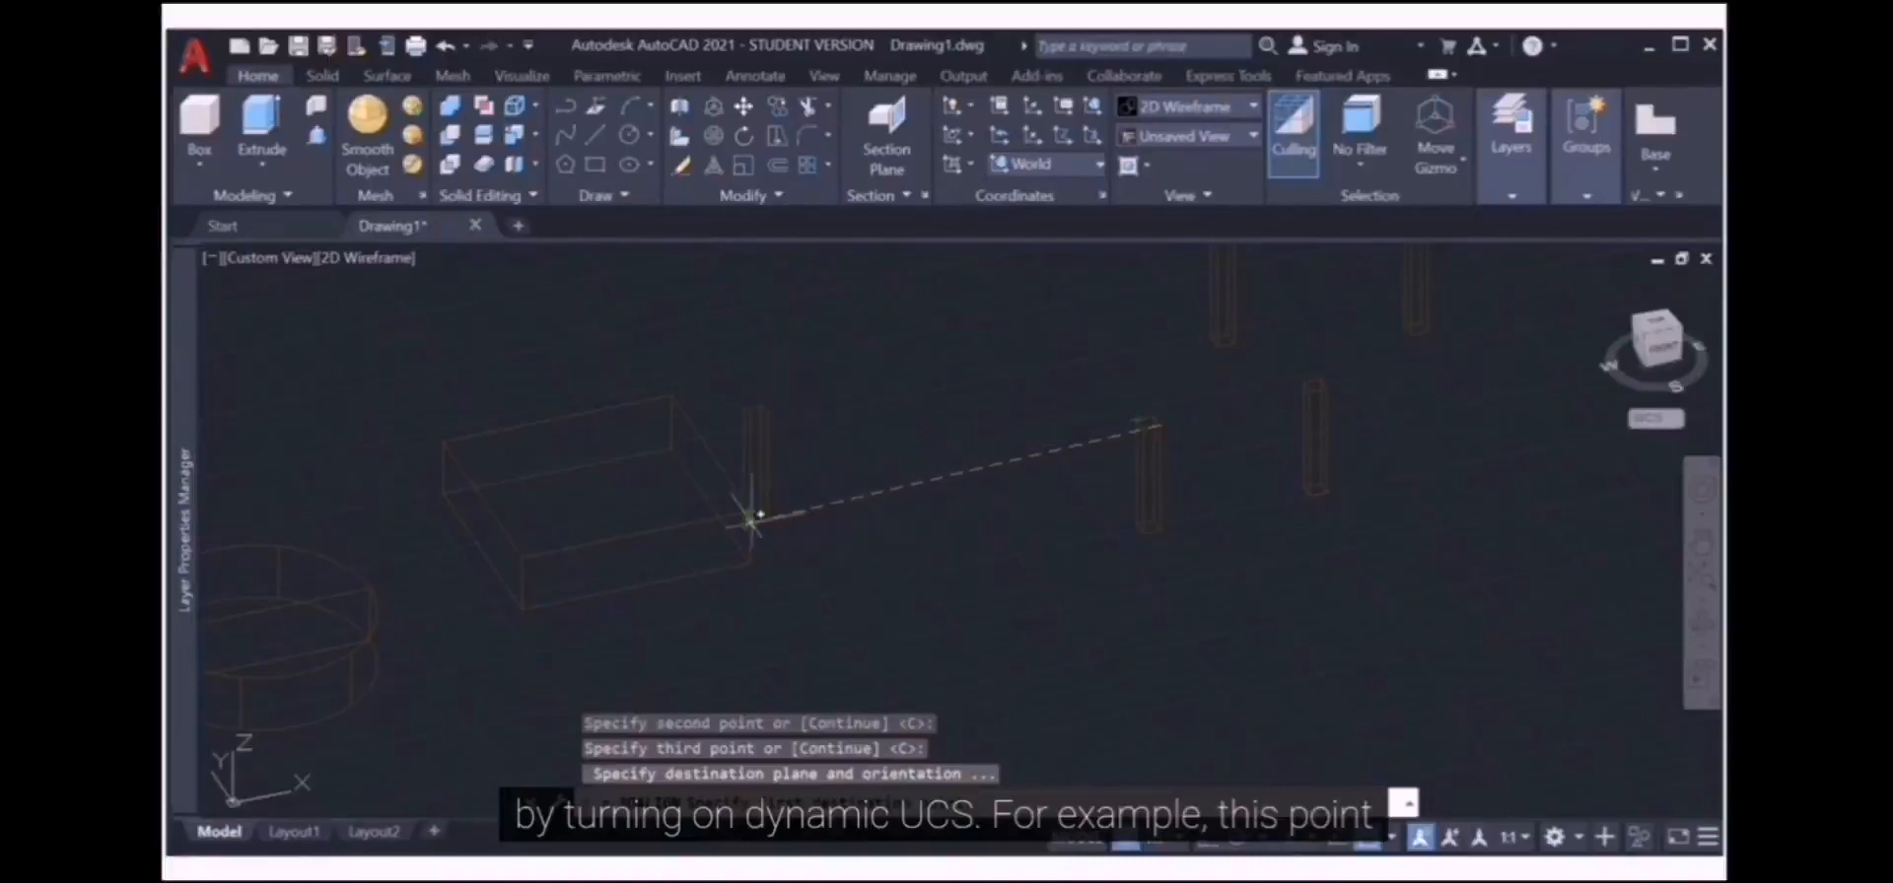
click(750, 510)
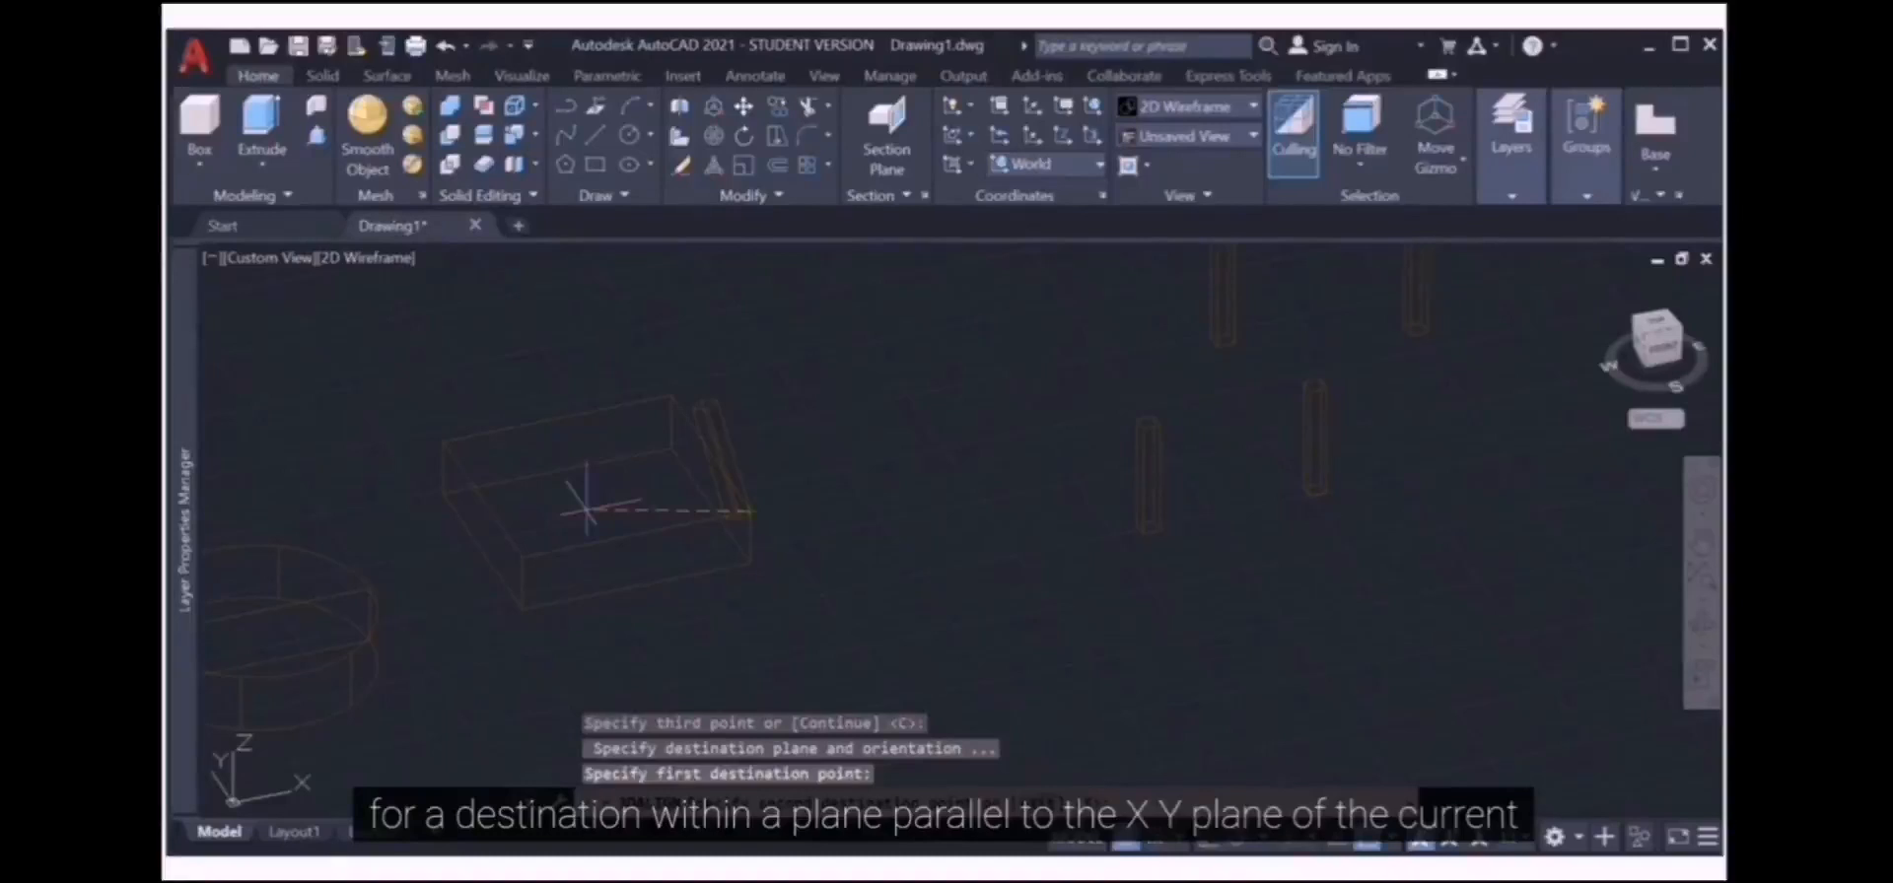
click(523, 557)
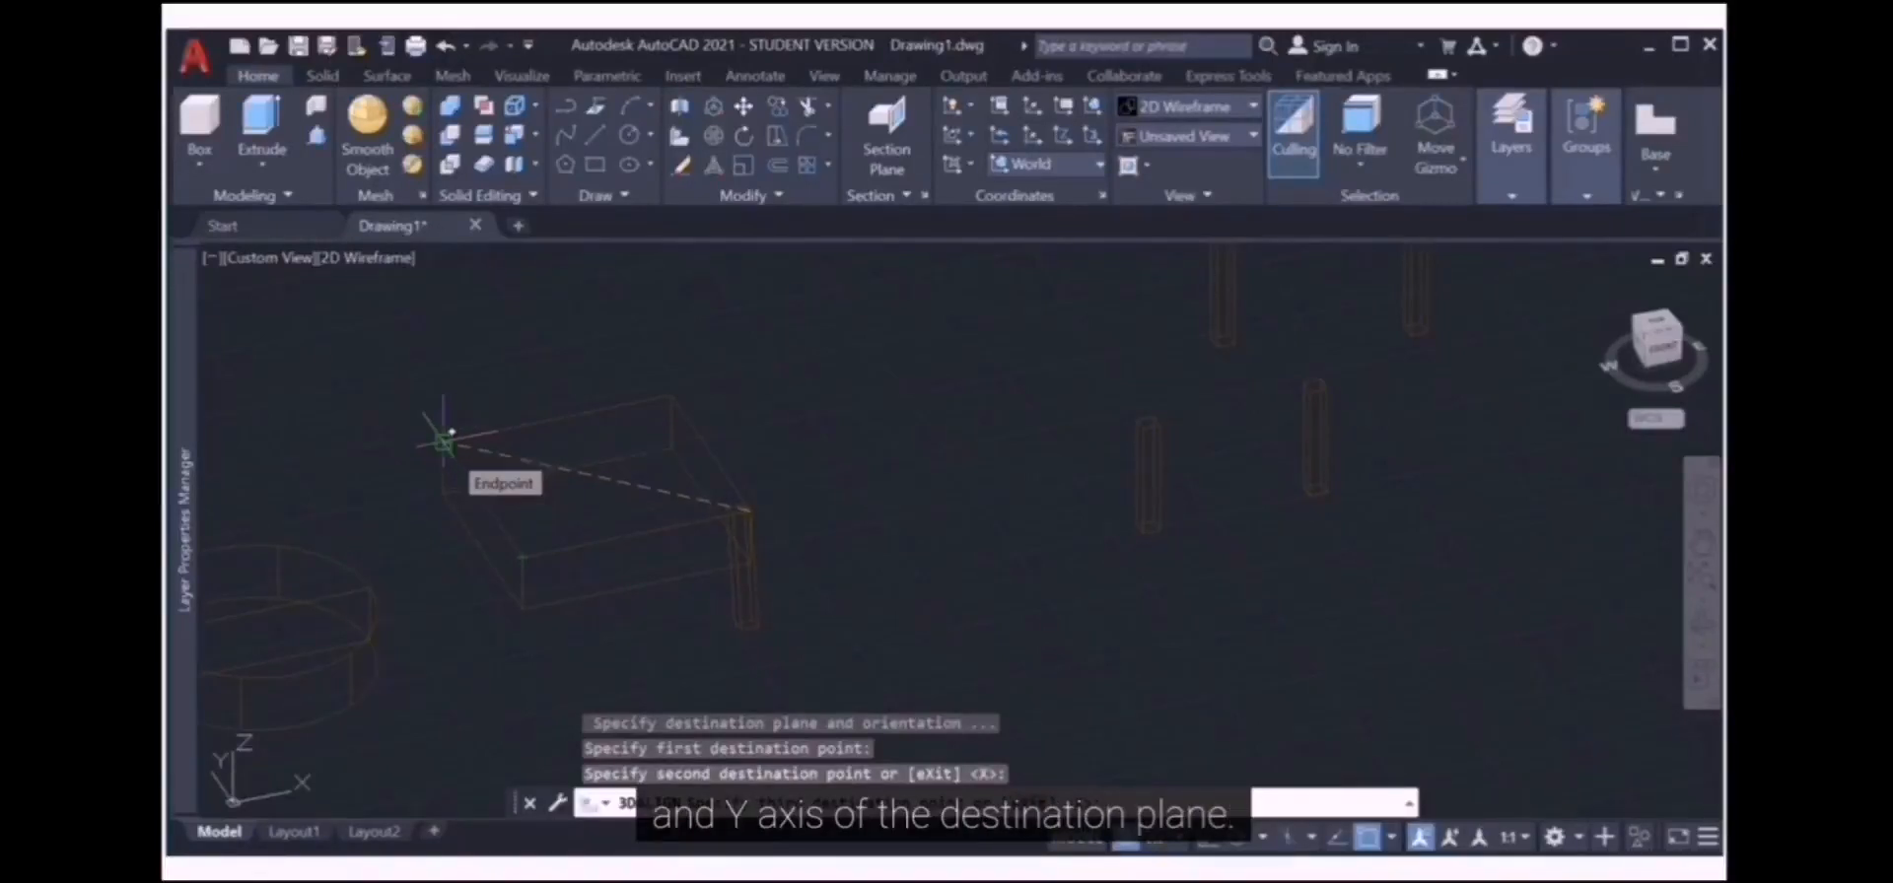
click(446, 443)
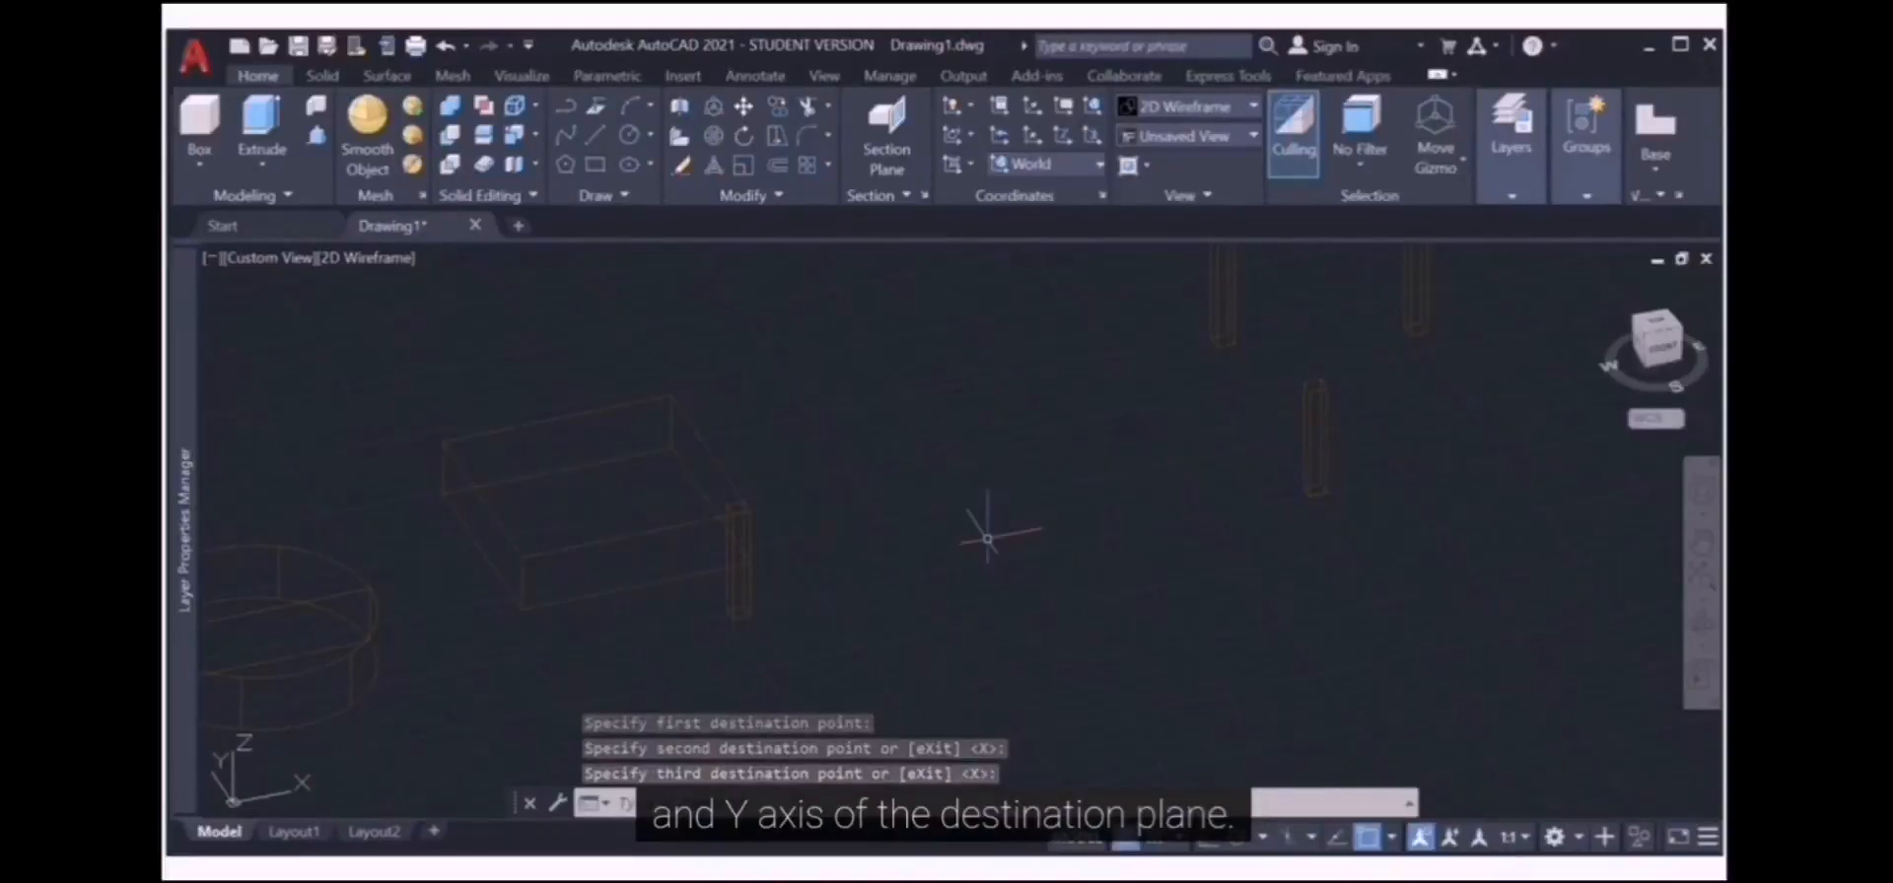
3D Align the front one of the three loose legs by its top corners to the tabletop's upper front-left, back-left and back-right corners
scroll(991, 533, down, 2)
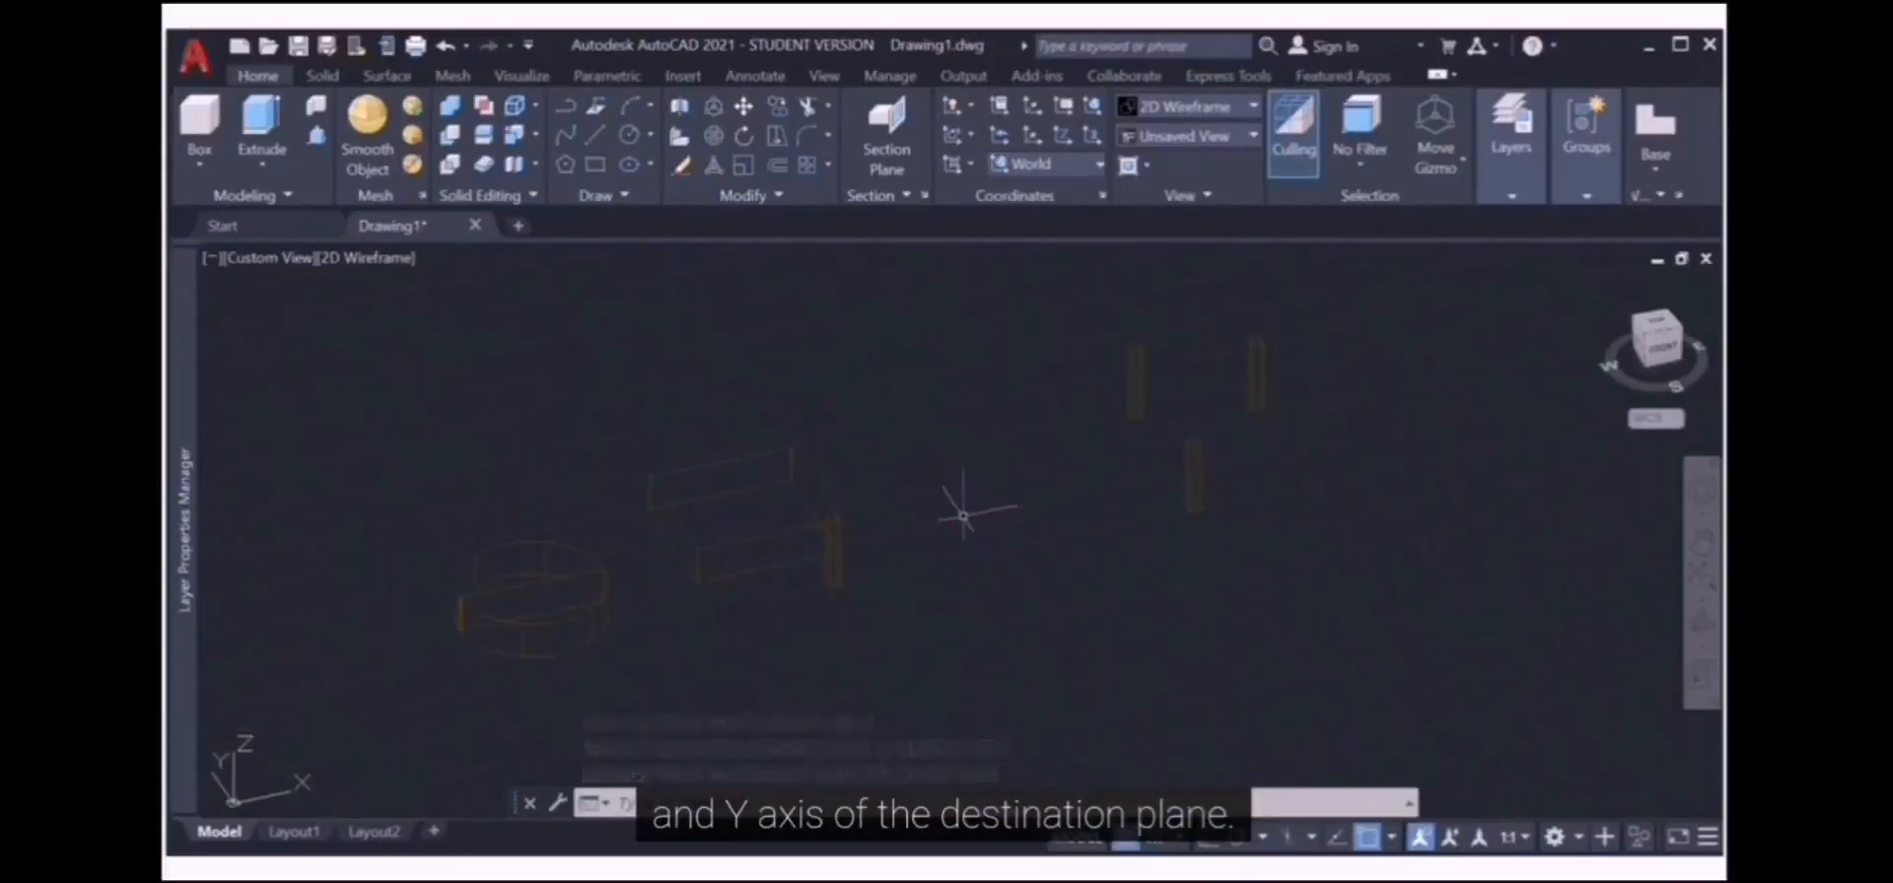
key(Return)
click(678, 138)
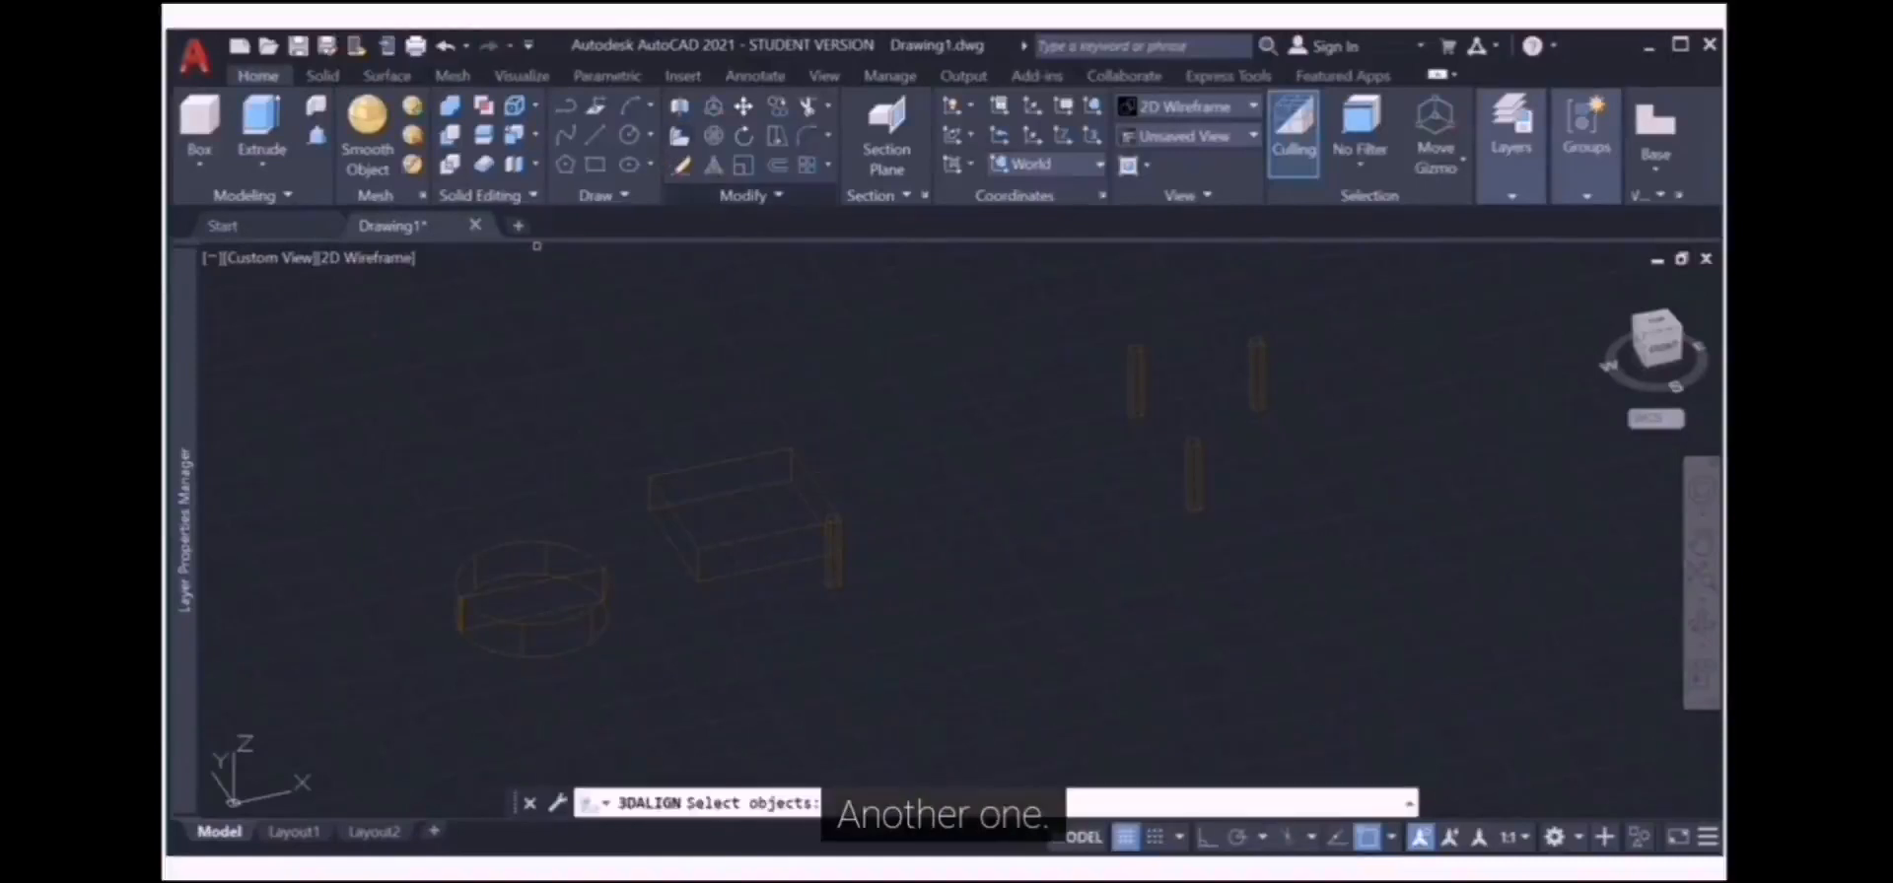
click(1225, 427)
click(1174, 473)
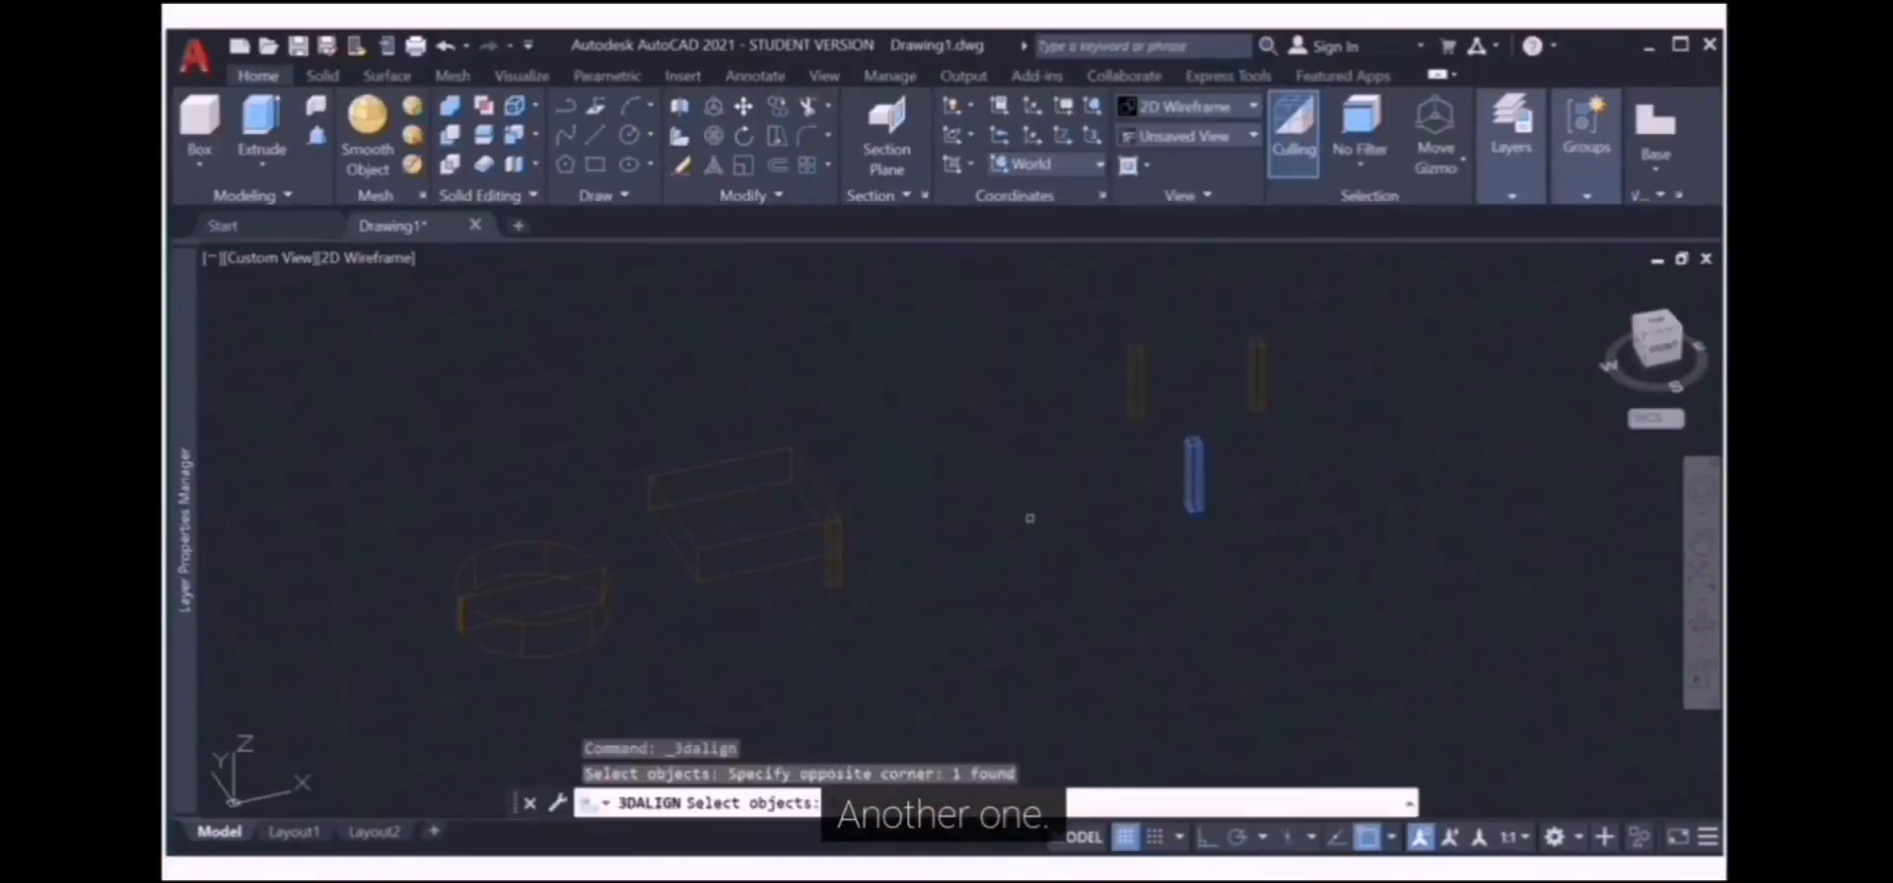
key(Return)
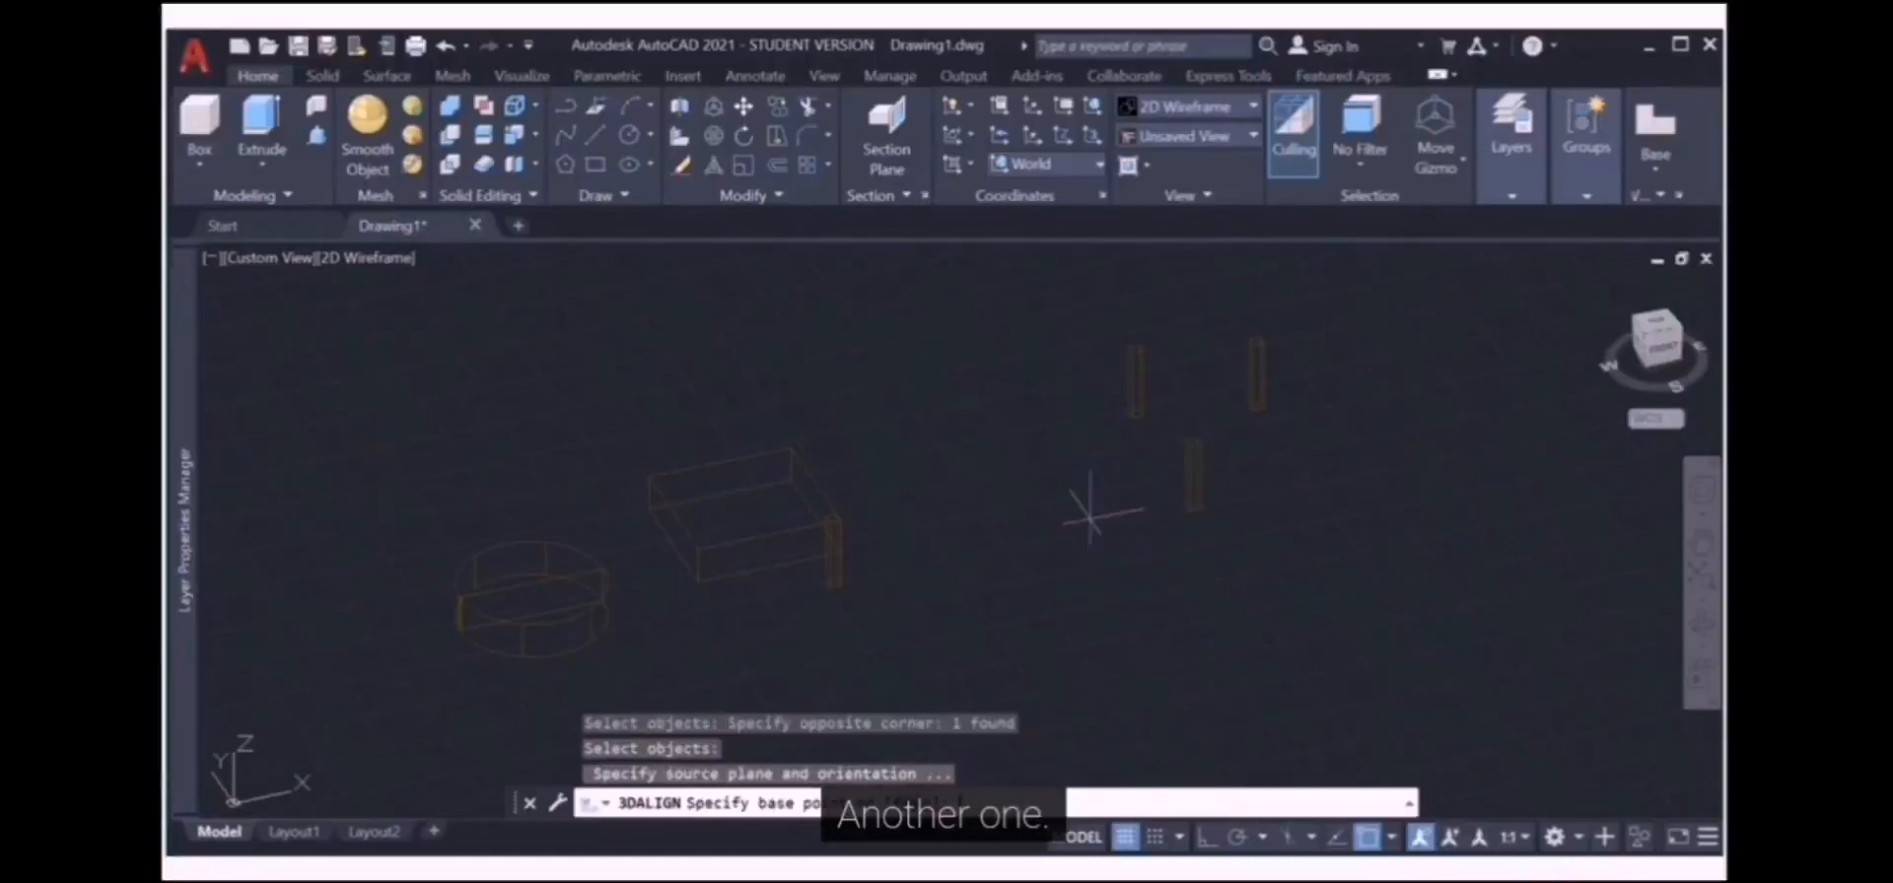
scroll(1192, 477, up, 4)
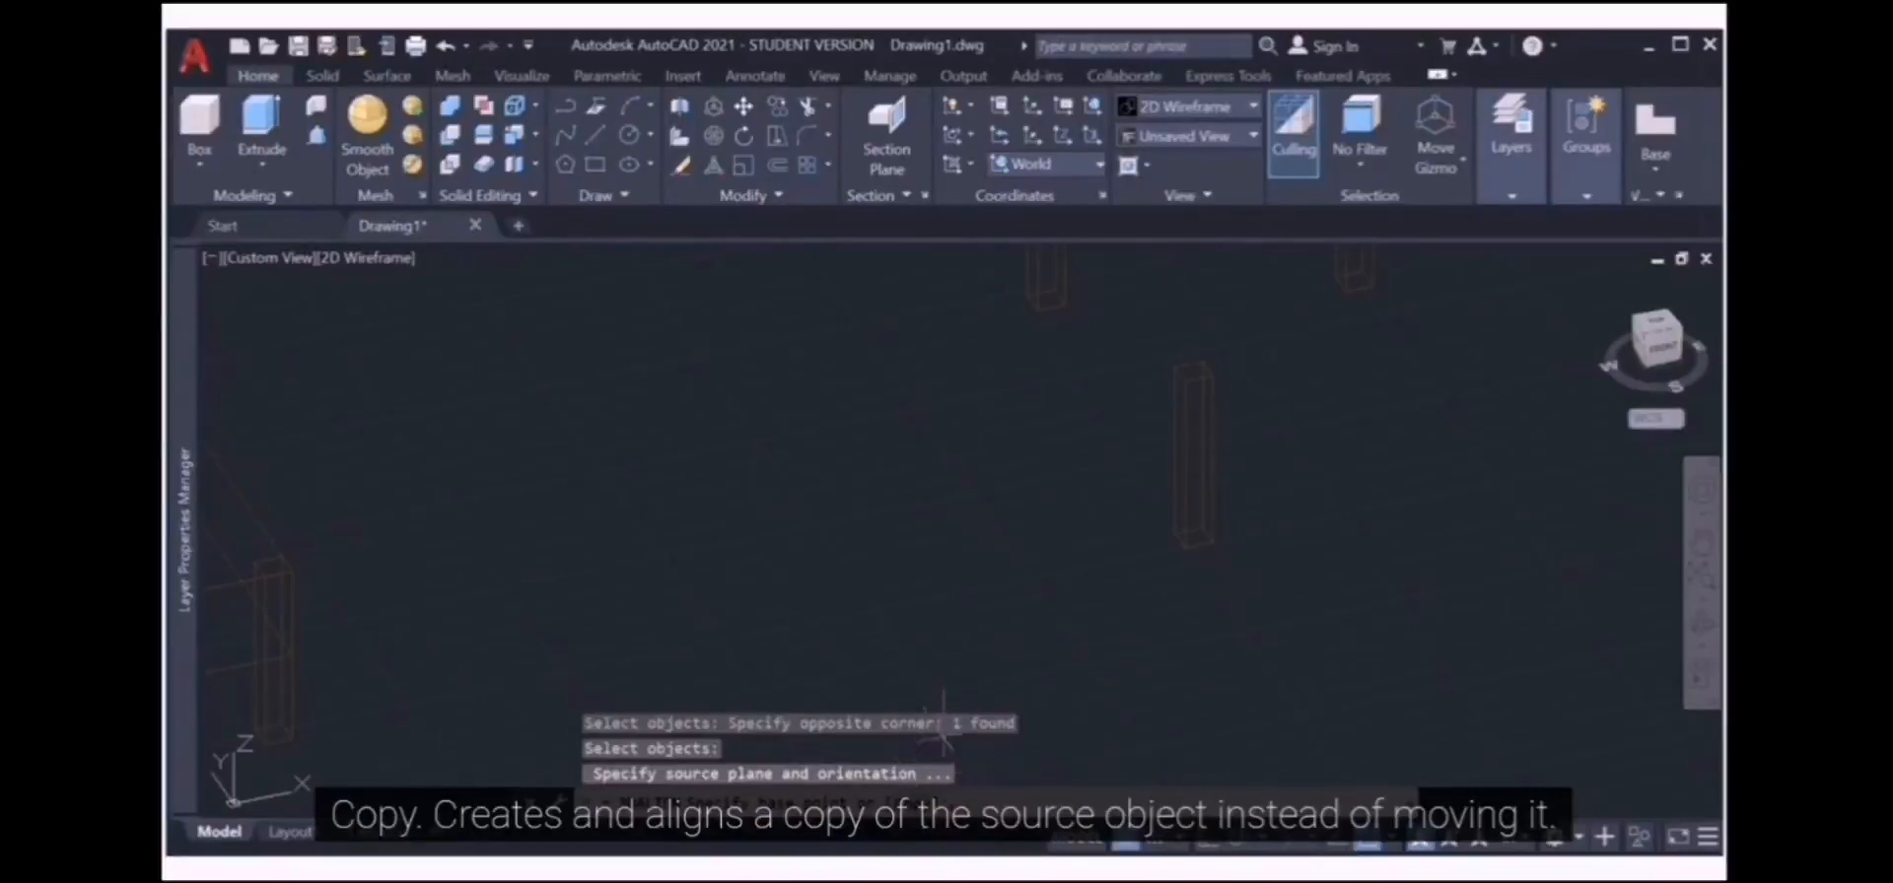
scroll(949, 609, down, 2)
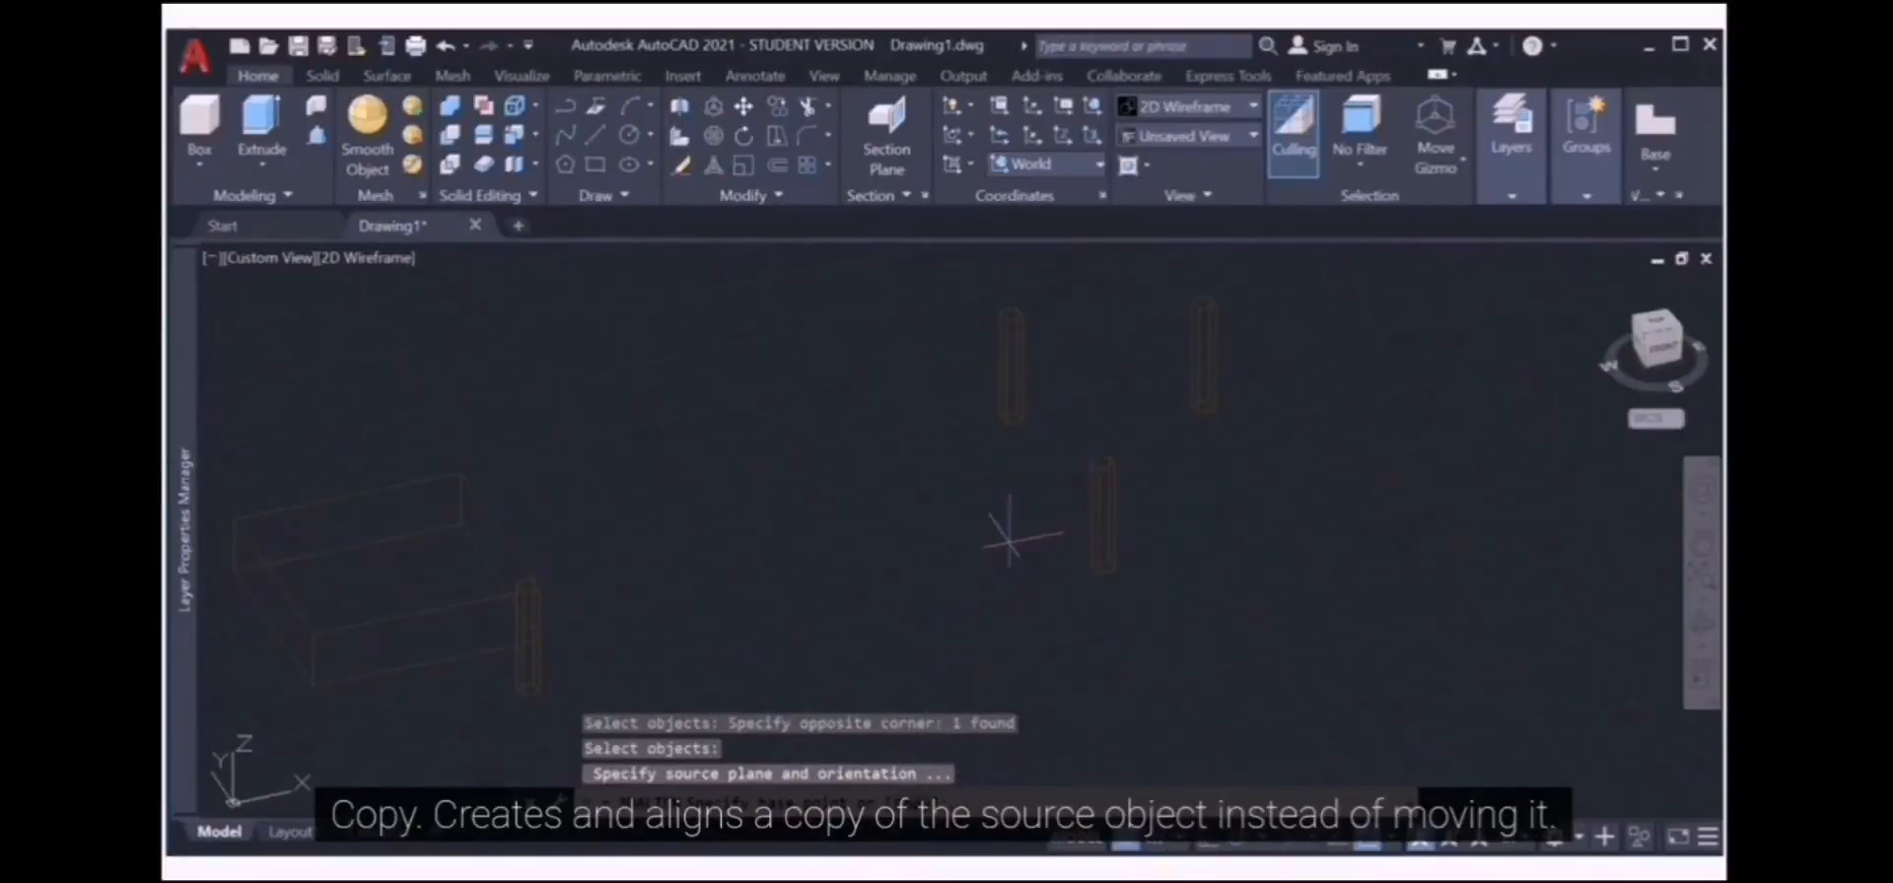
click(1113, 468)
click(1101, 470)
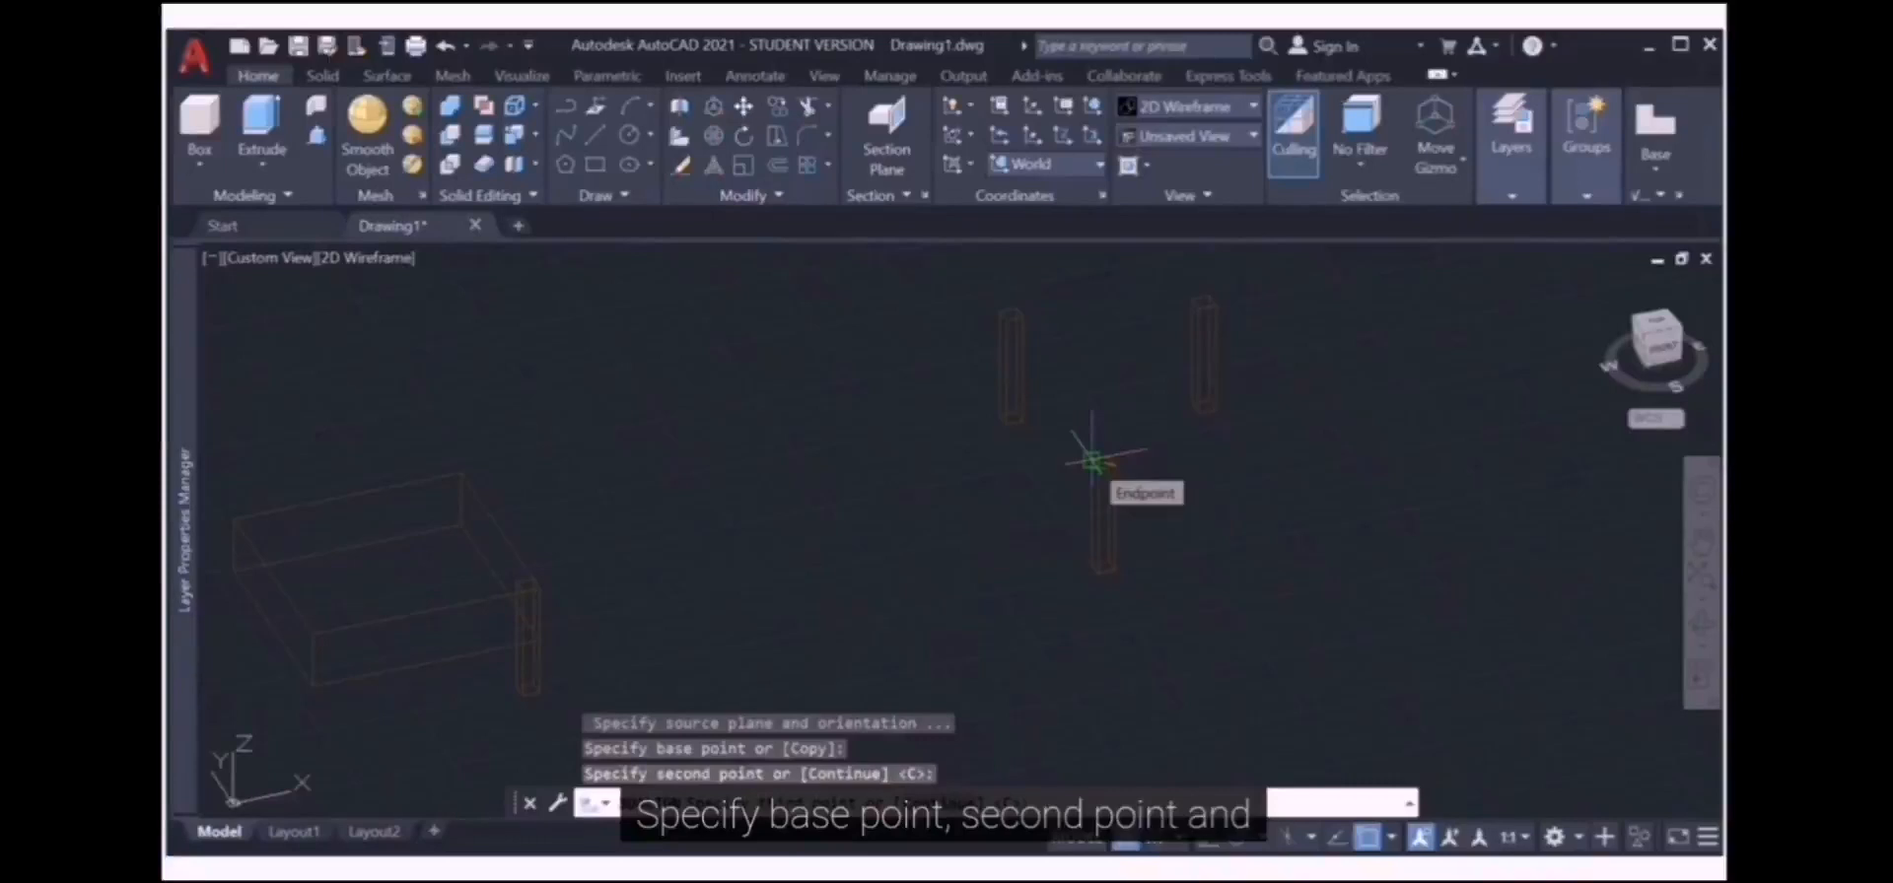
click(1093, 460)
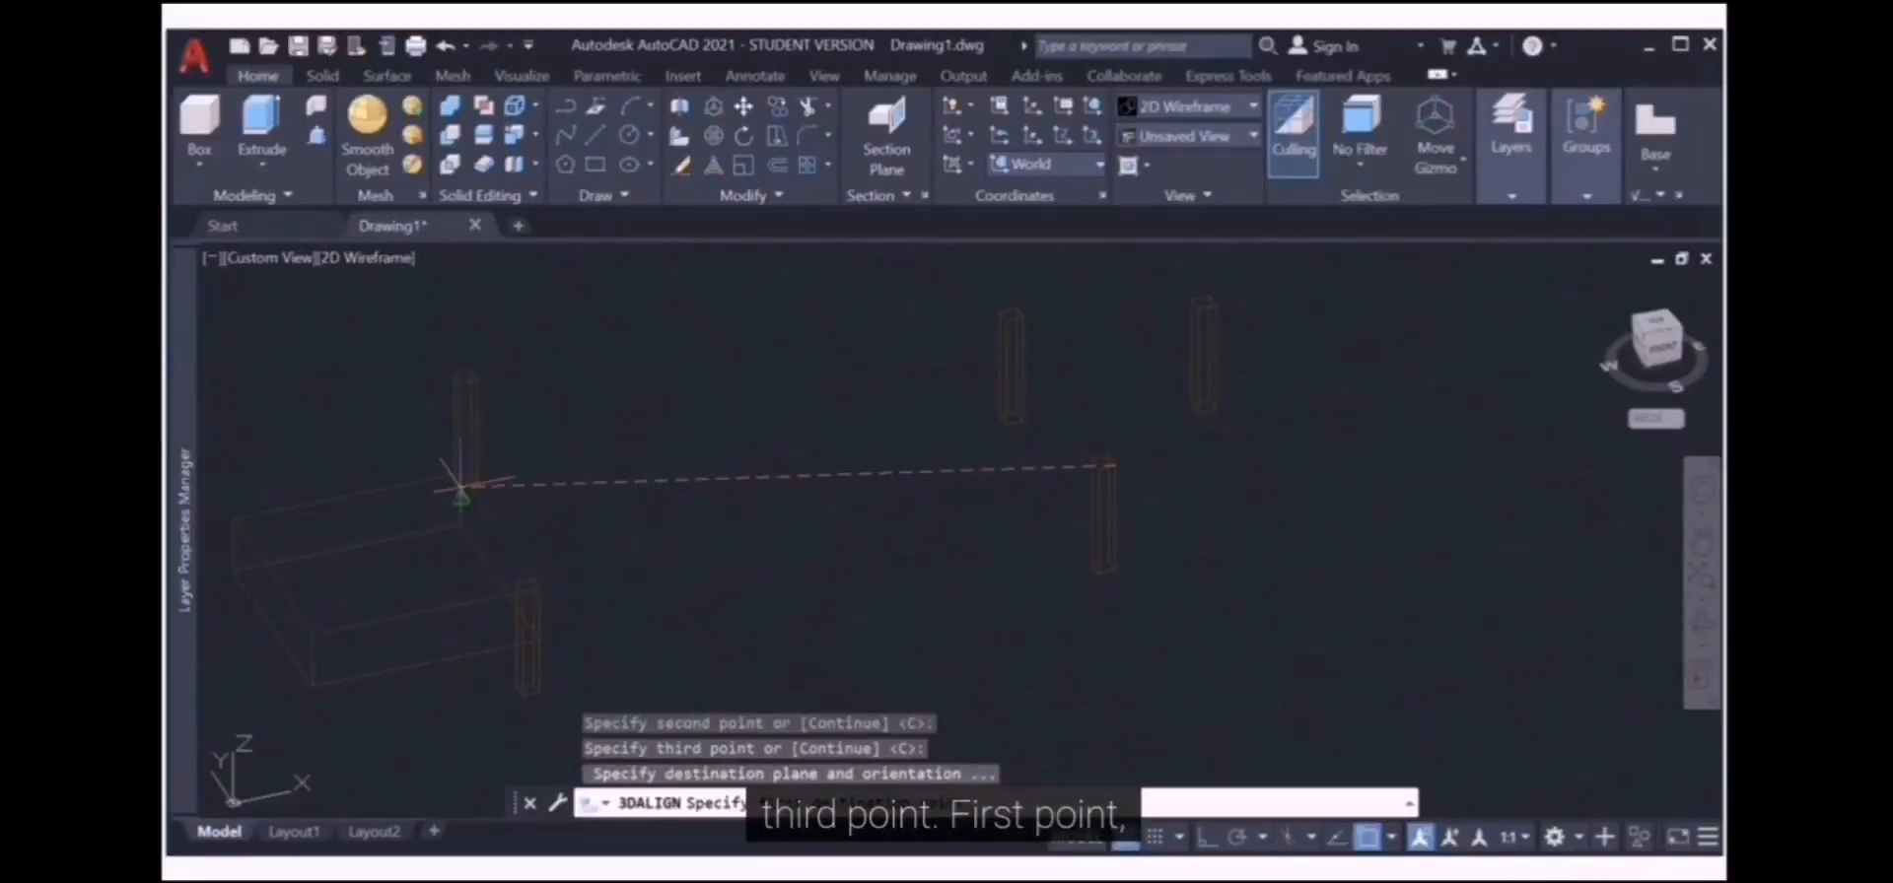
click(311, 634)
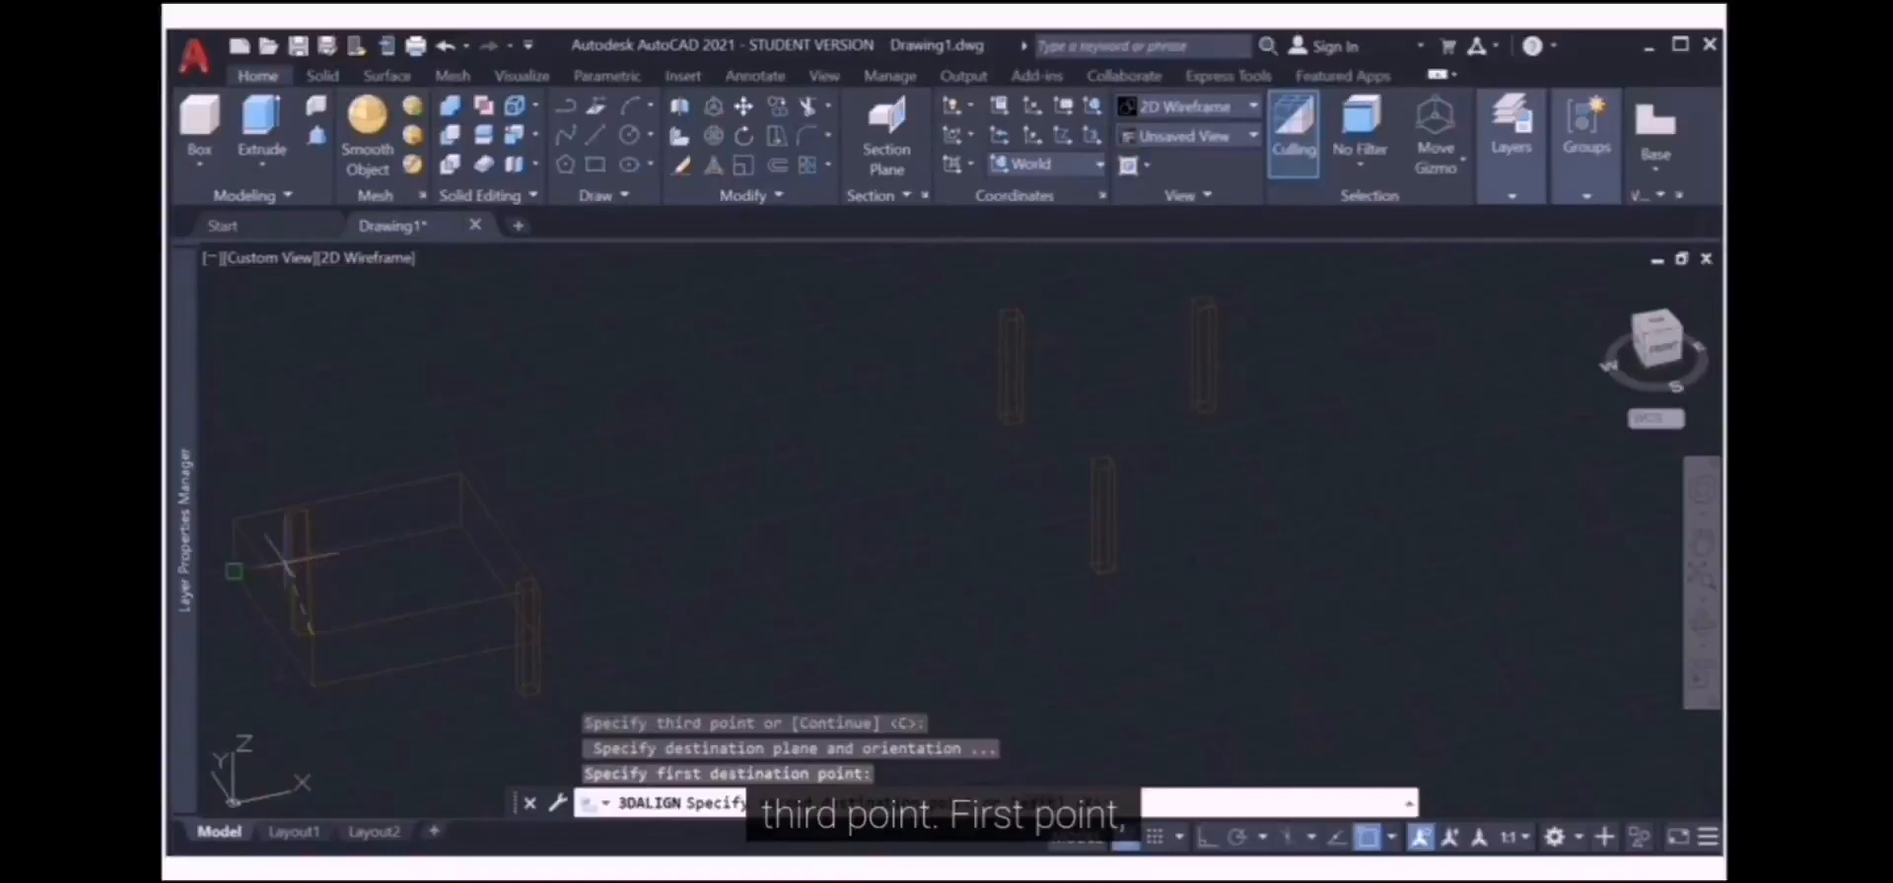
click(235, 520)
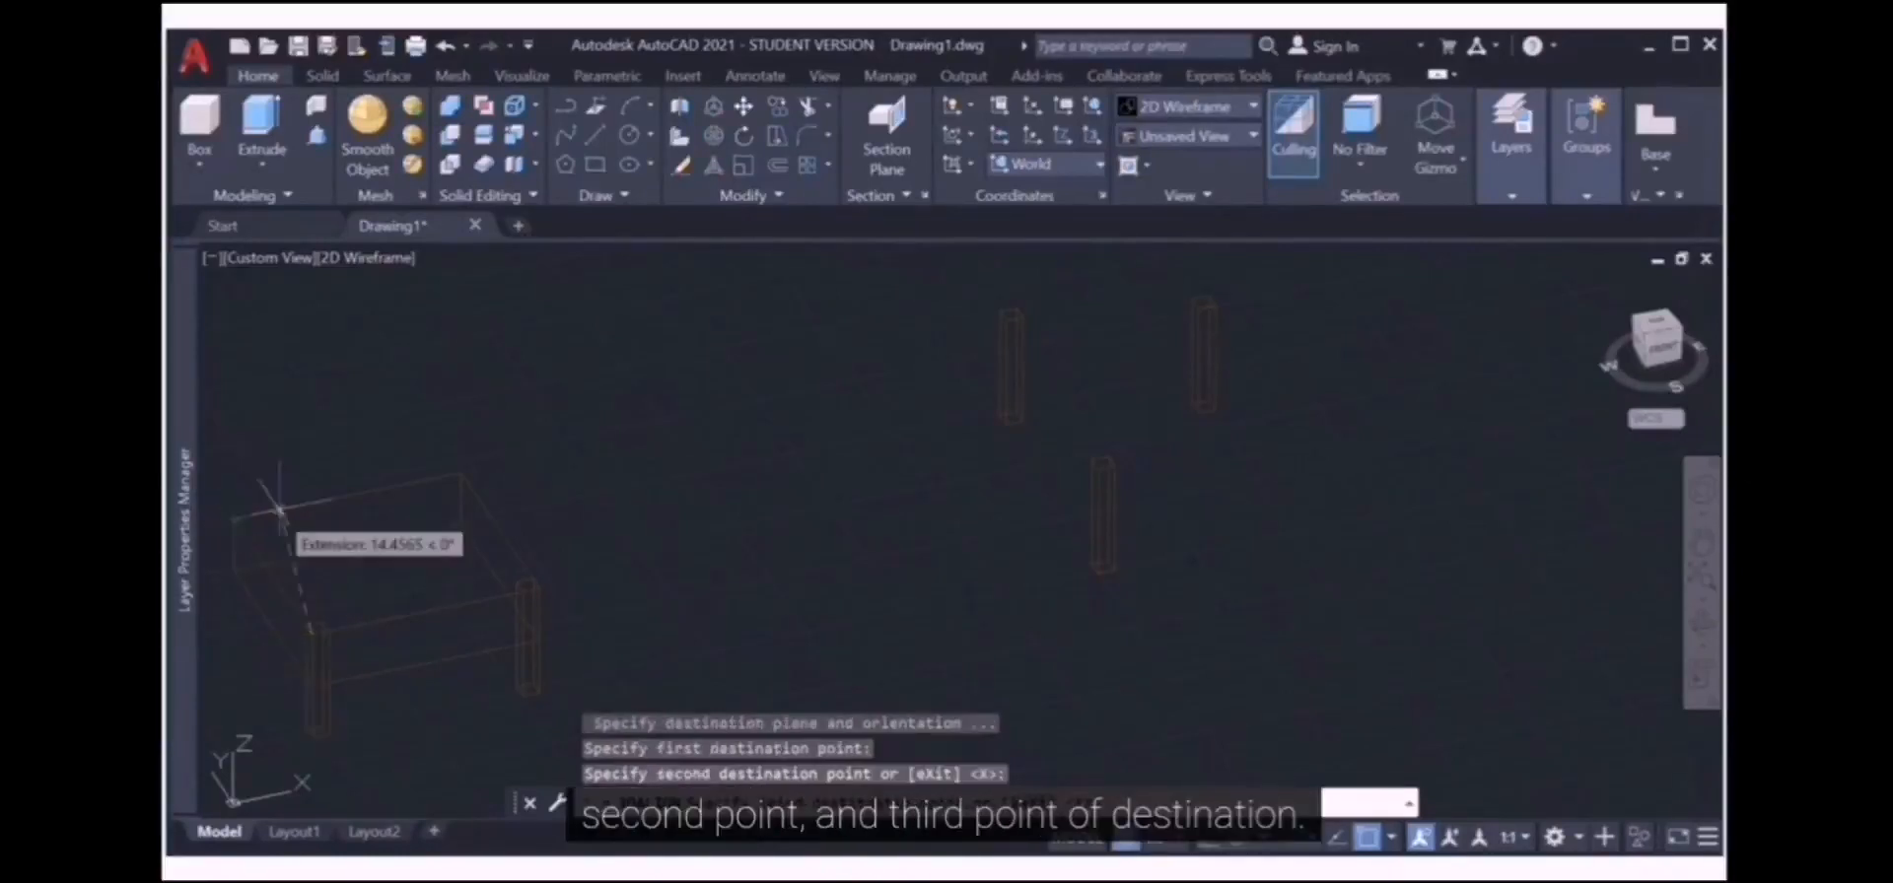
click(461, 474)
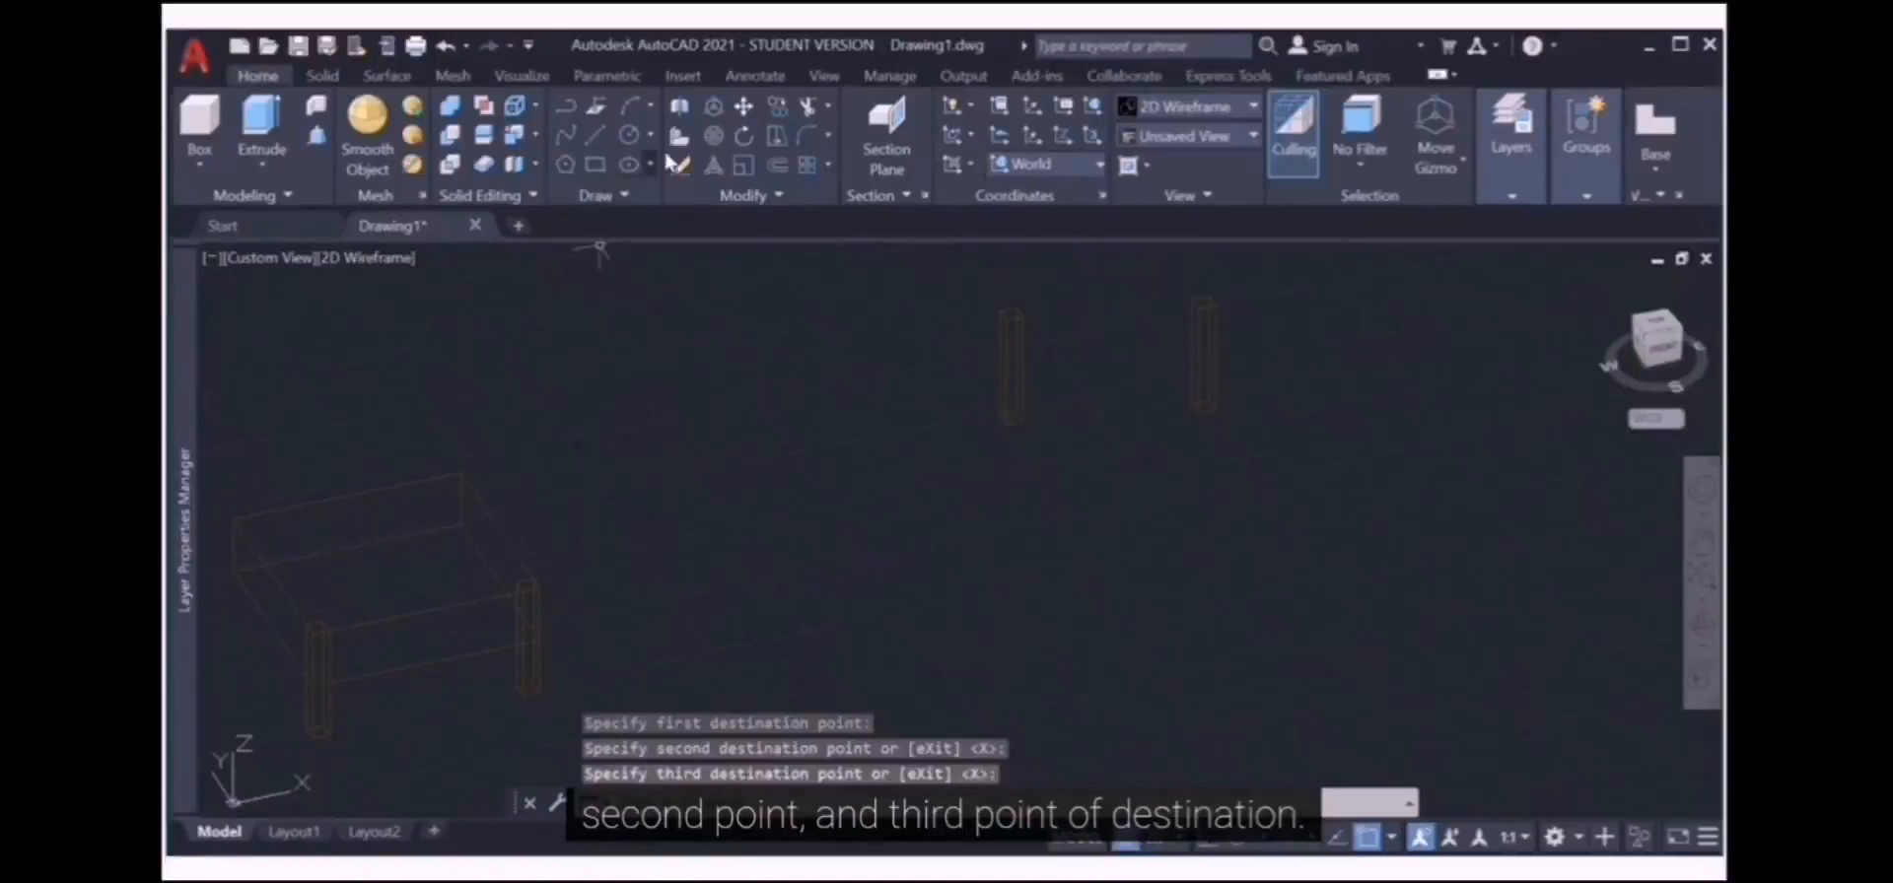
3D Align the left one of the two loose legs by three top corners to the tabletop's upper back-right, back-left and front-left corners
key(Return)
click(1074, 290)
click(962, 383)
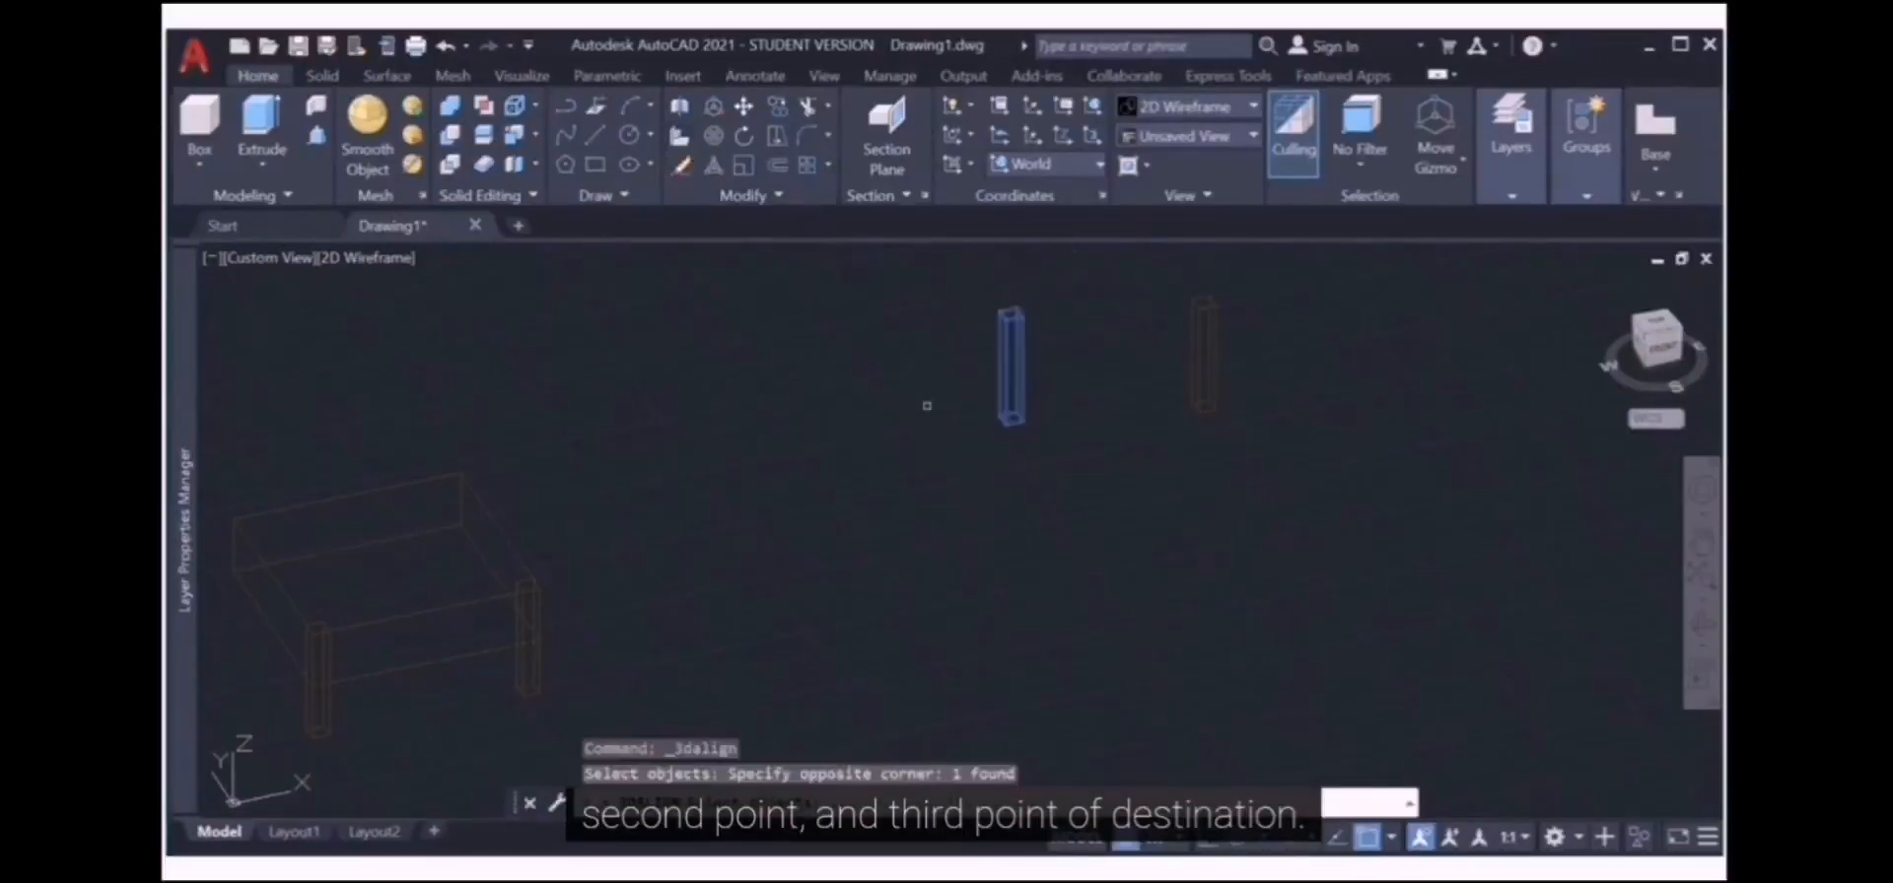
key(Return)
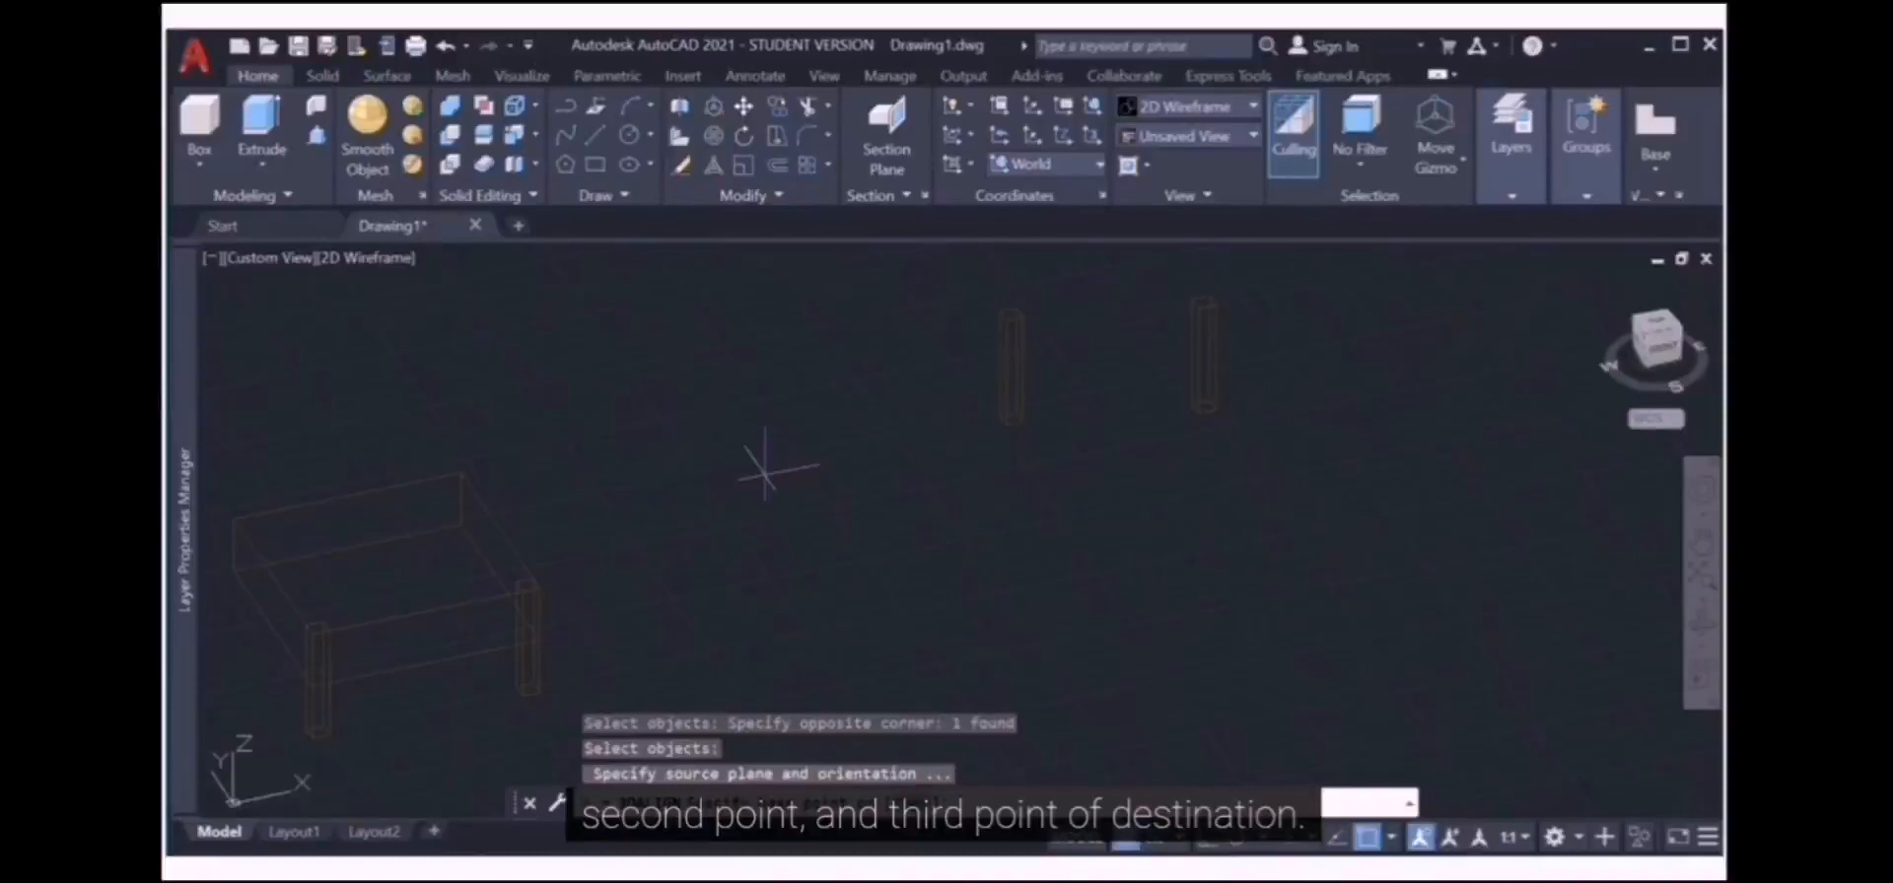
click(1014, 306)
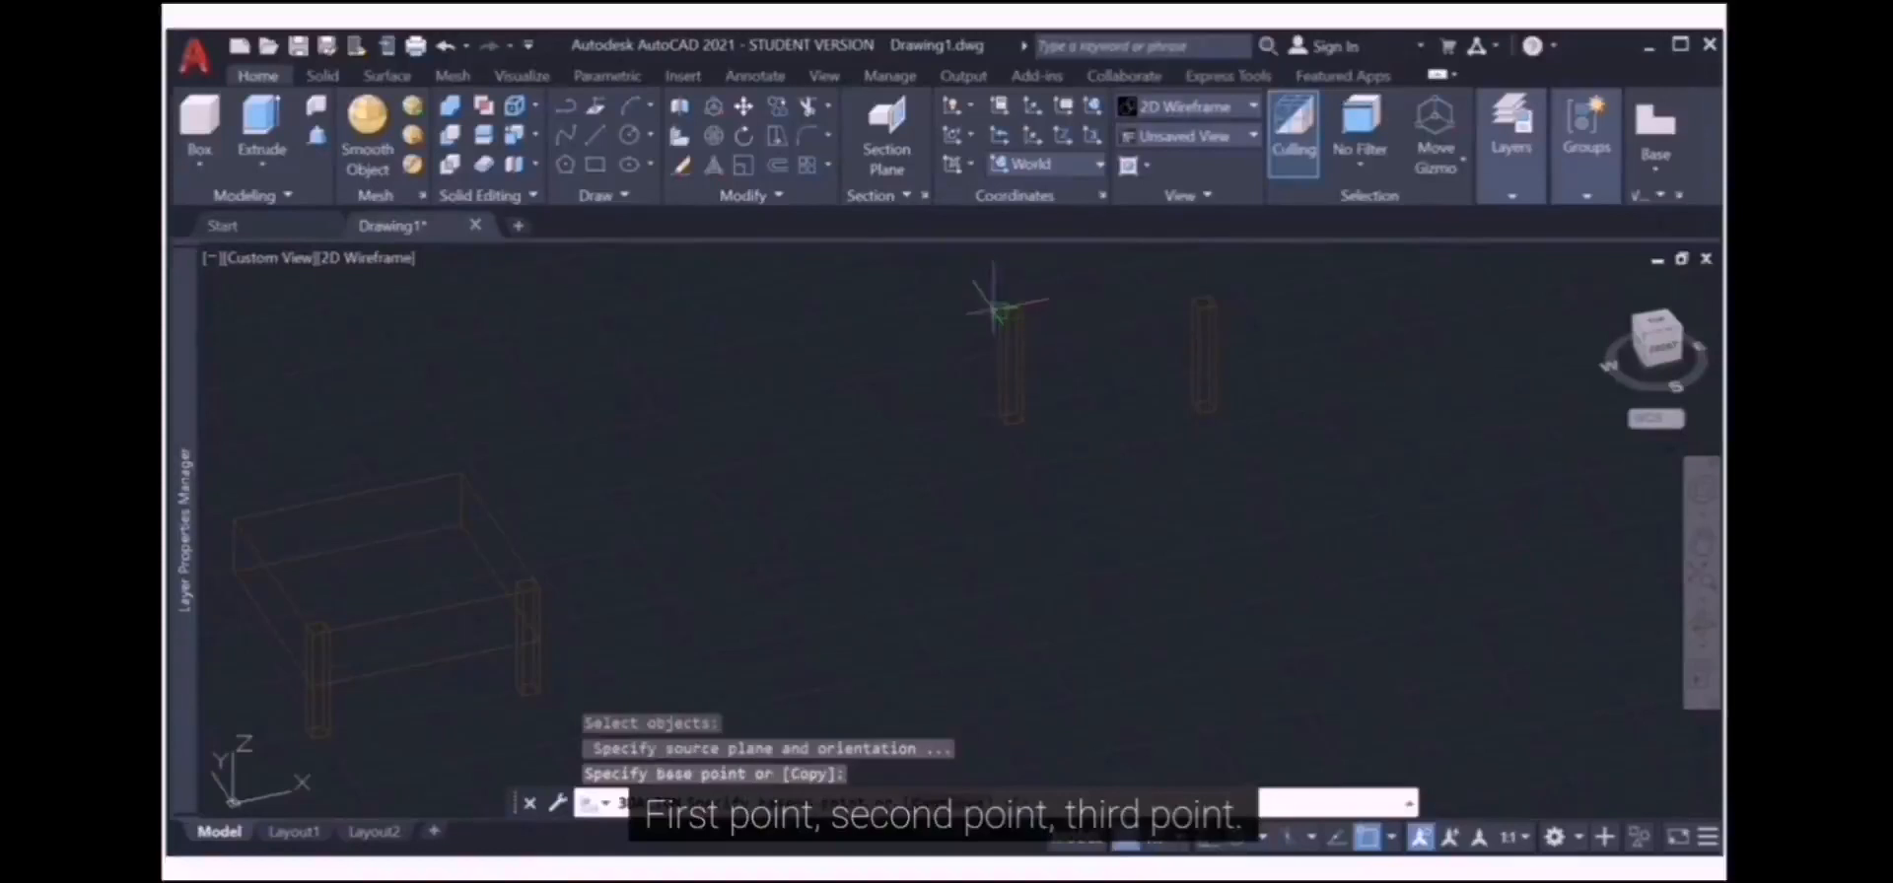
click(993, 309)
click(1006, 318)
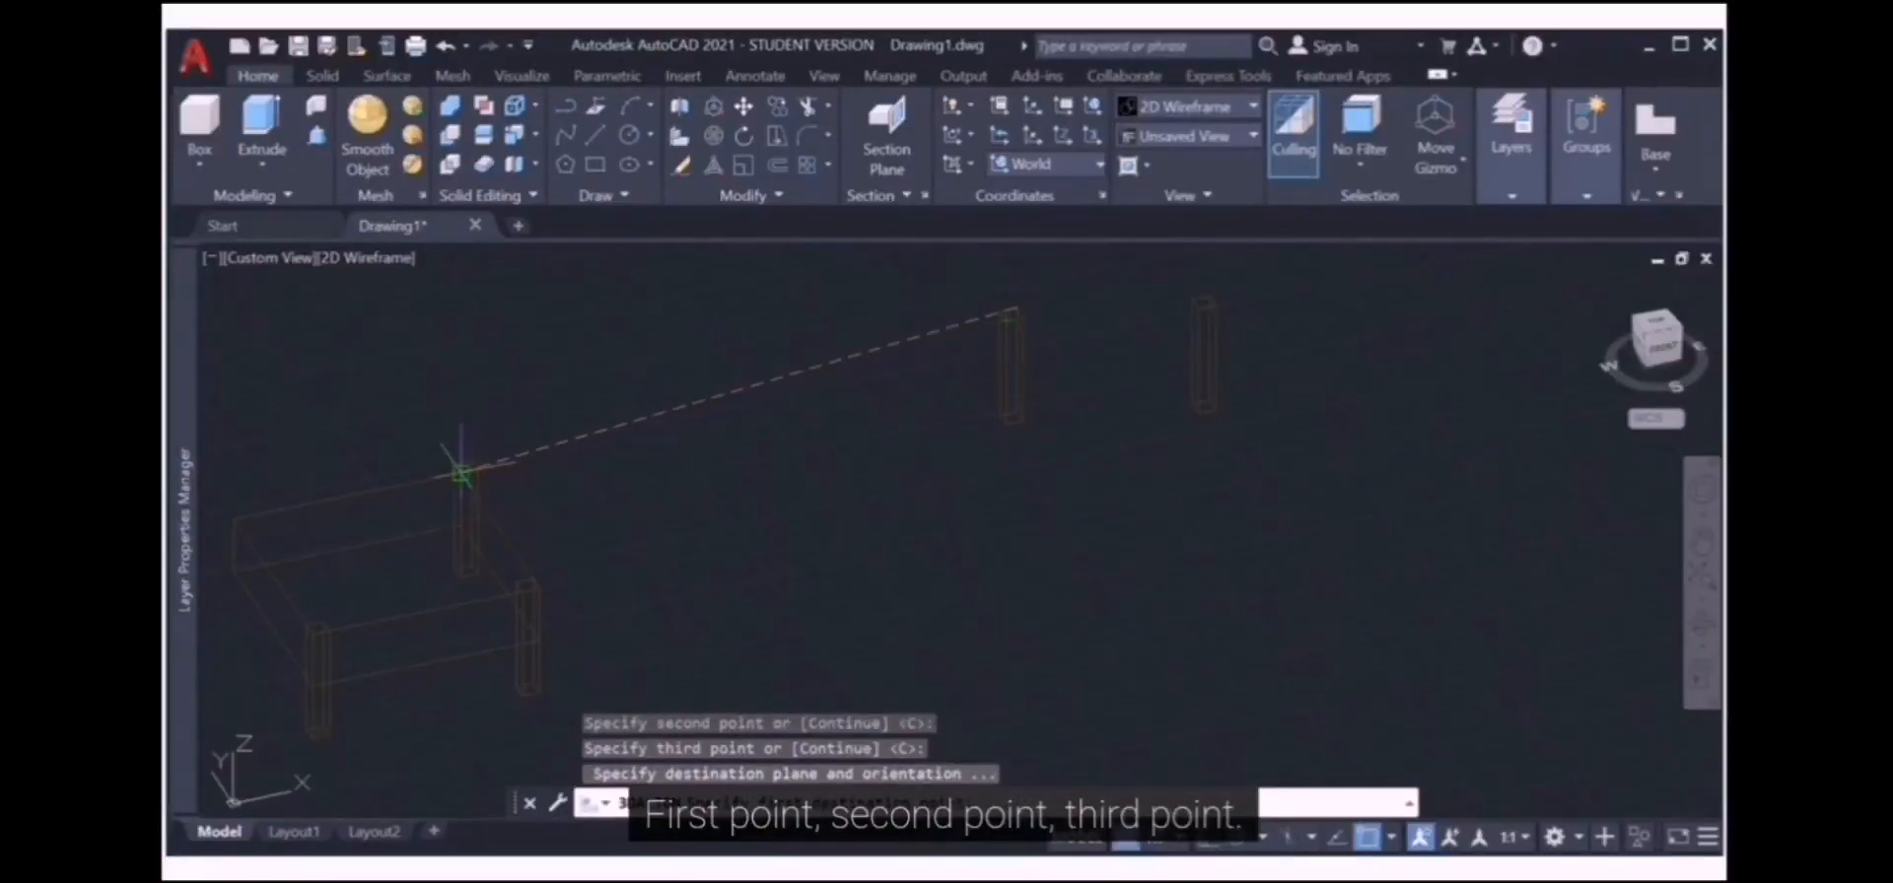
click(460, 474)
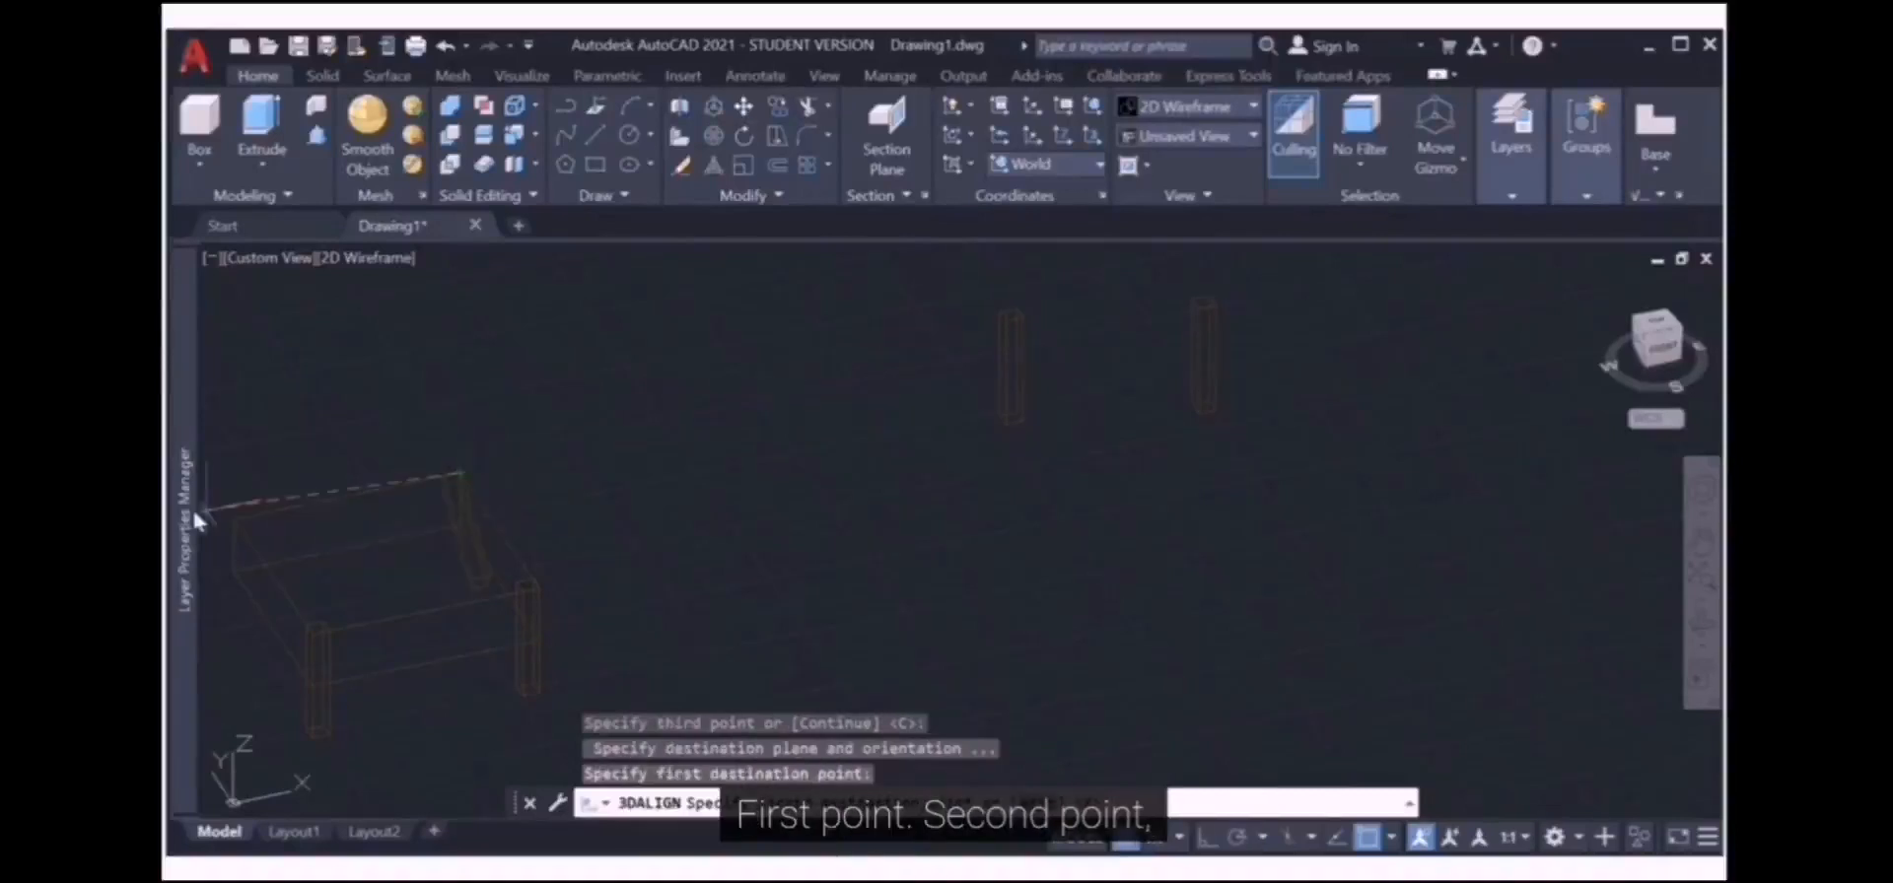
mouse_move(187, 507)
click(234, 520)
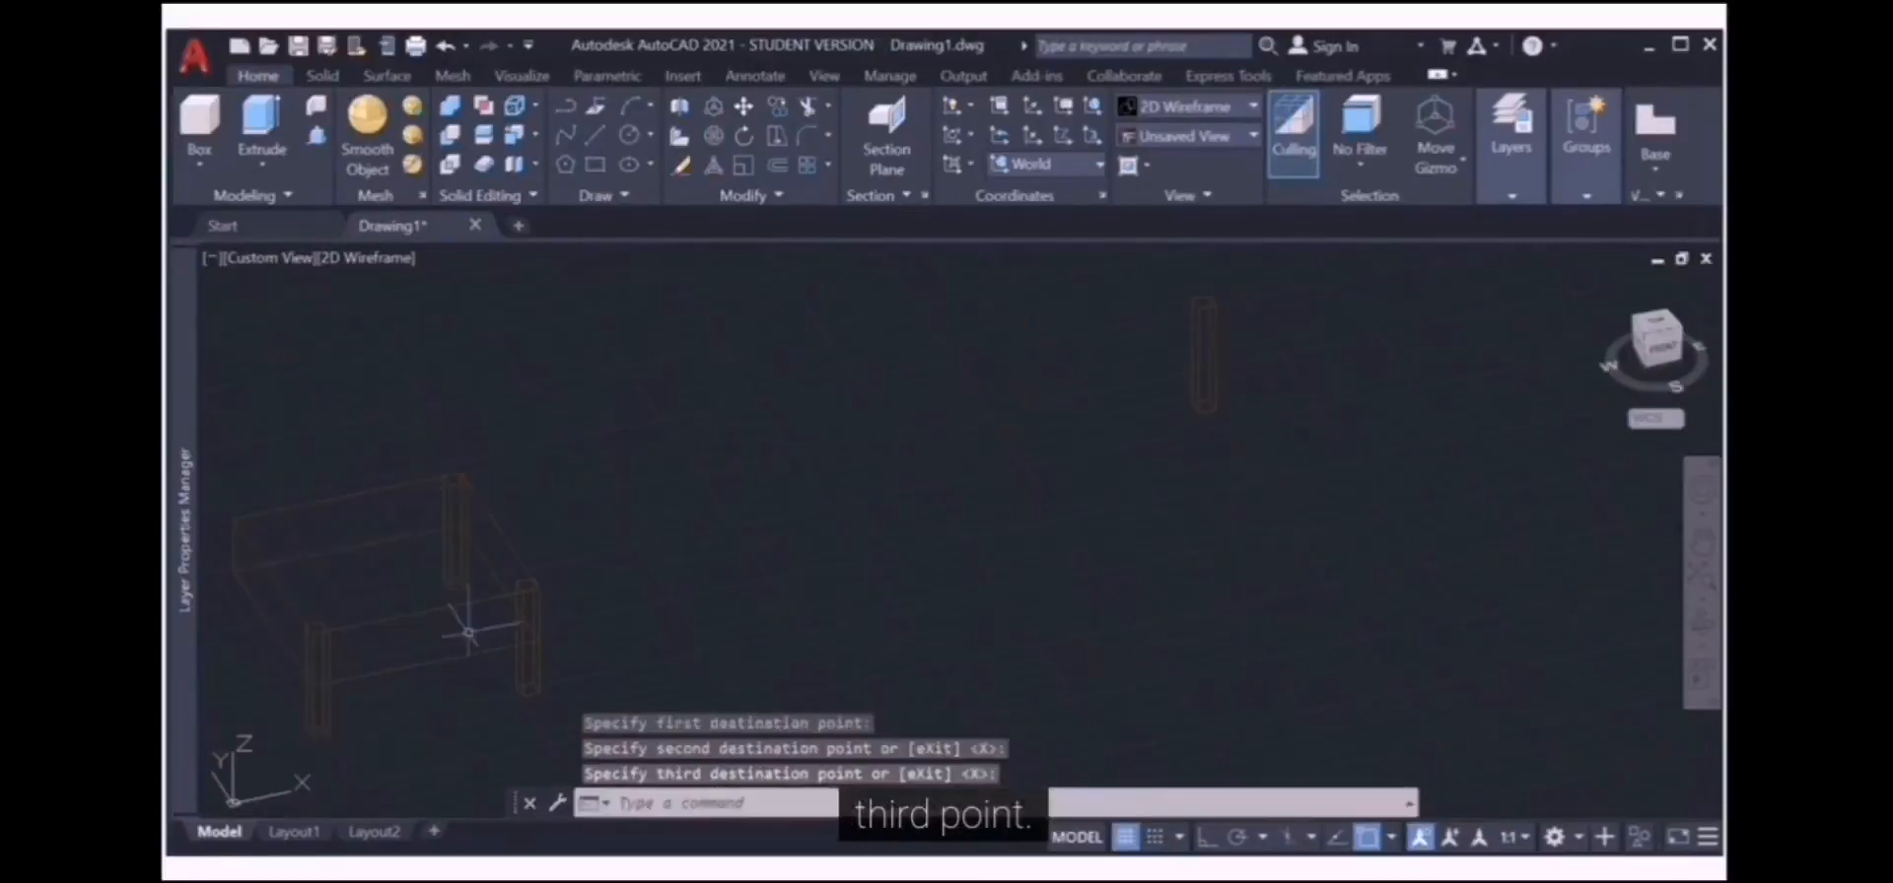
click(314, 634)
3D Align the last loose leg by its top corners to the tabletop's upper back-left, front-left and front-right corners
middle_drag(720, 589, 980, 549)
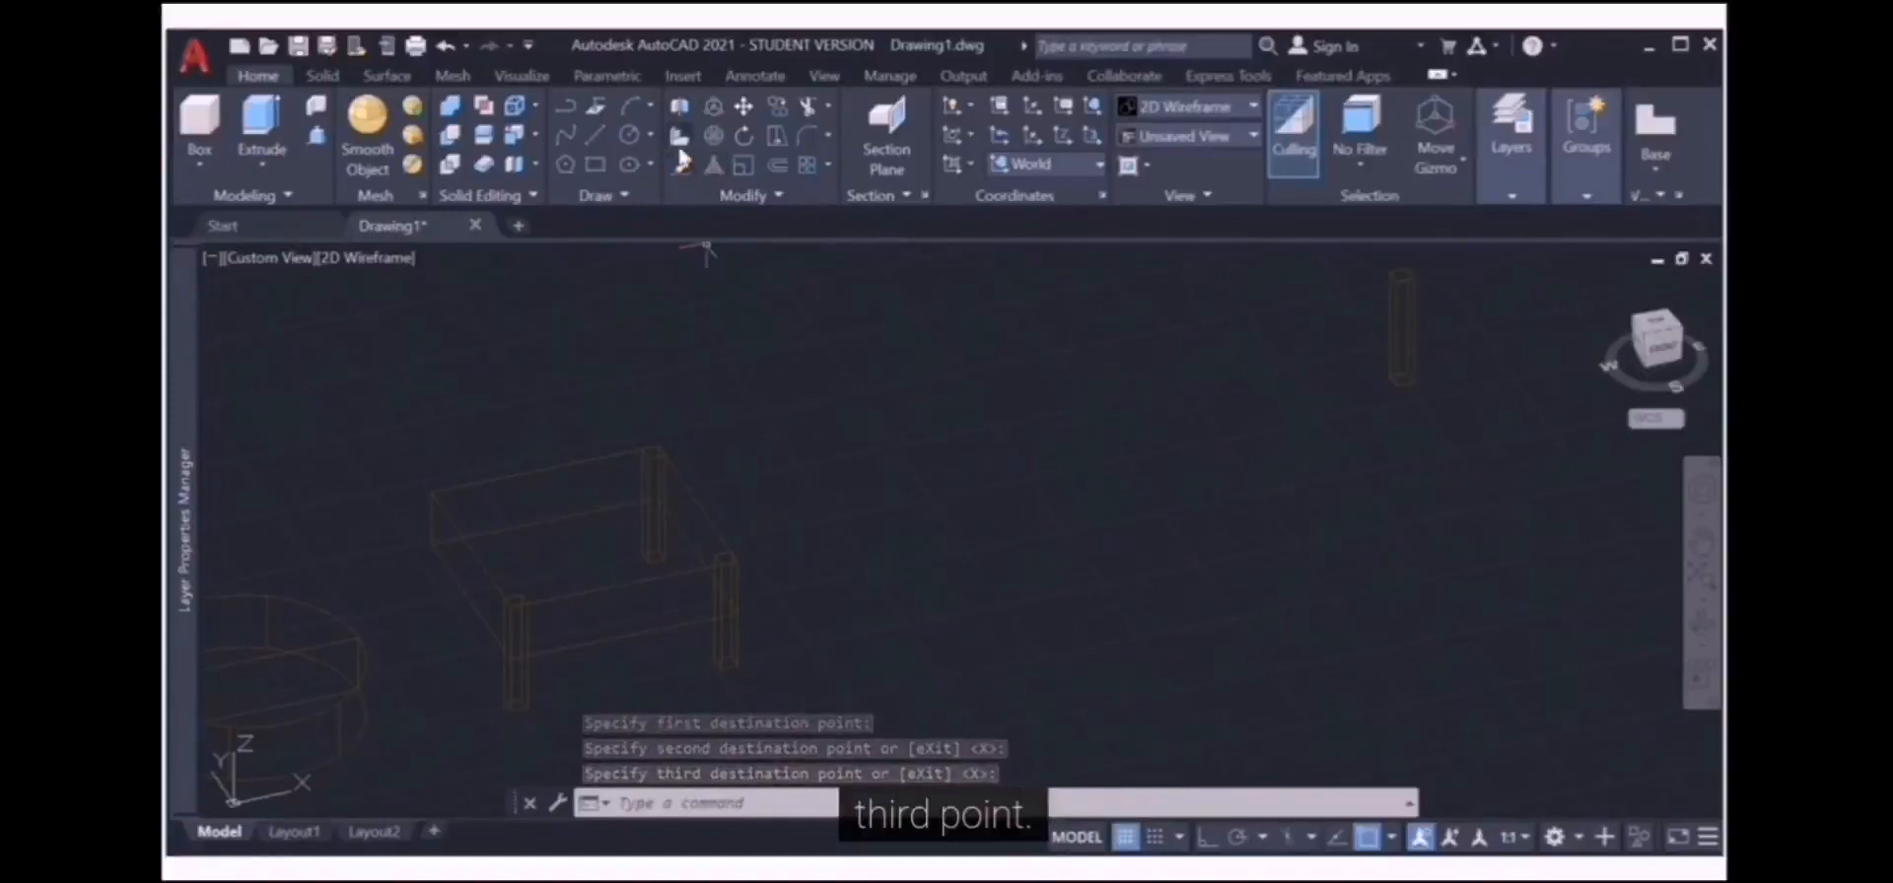
click(712, 165)
click(1498, 269)
click(1300, 404)
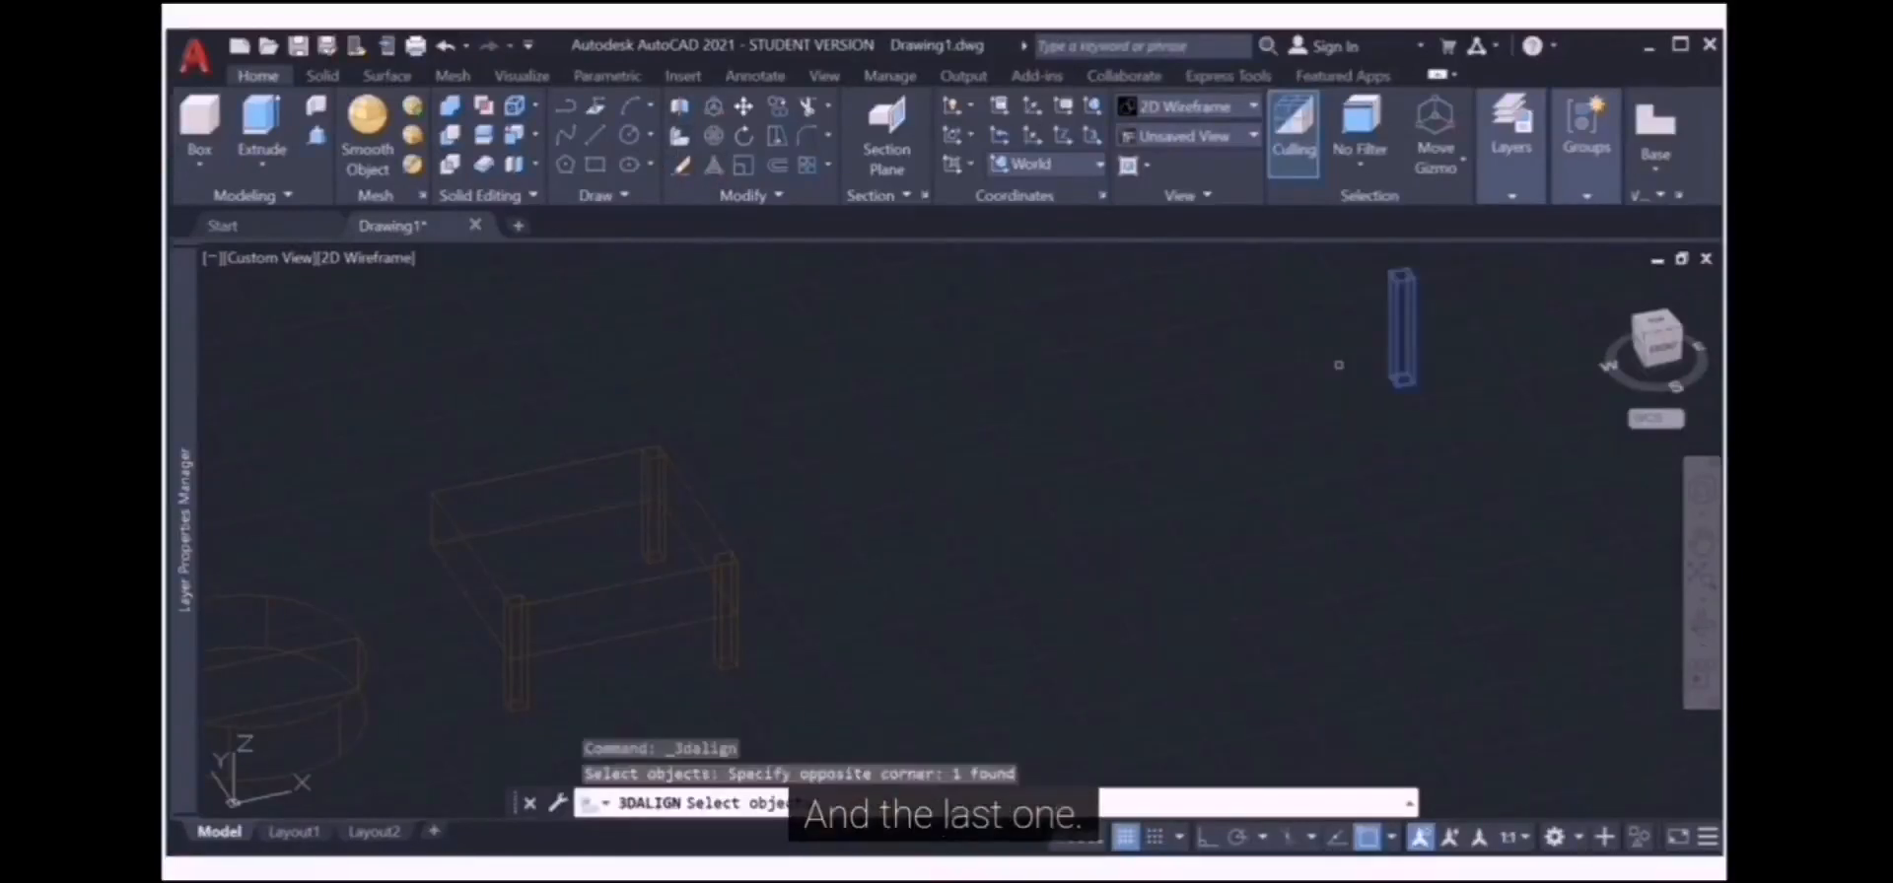
key(Return)
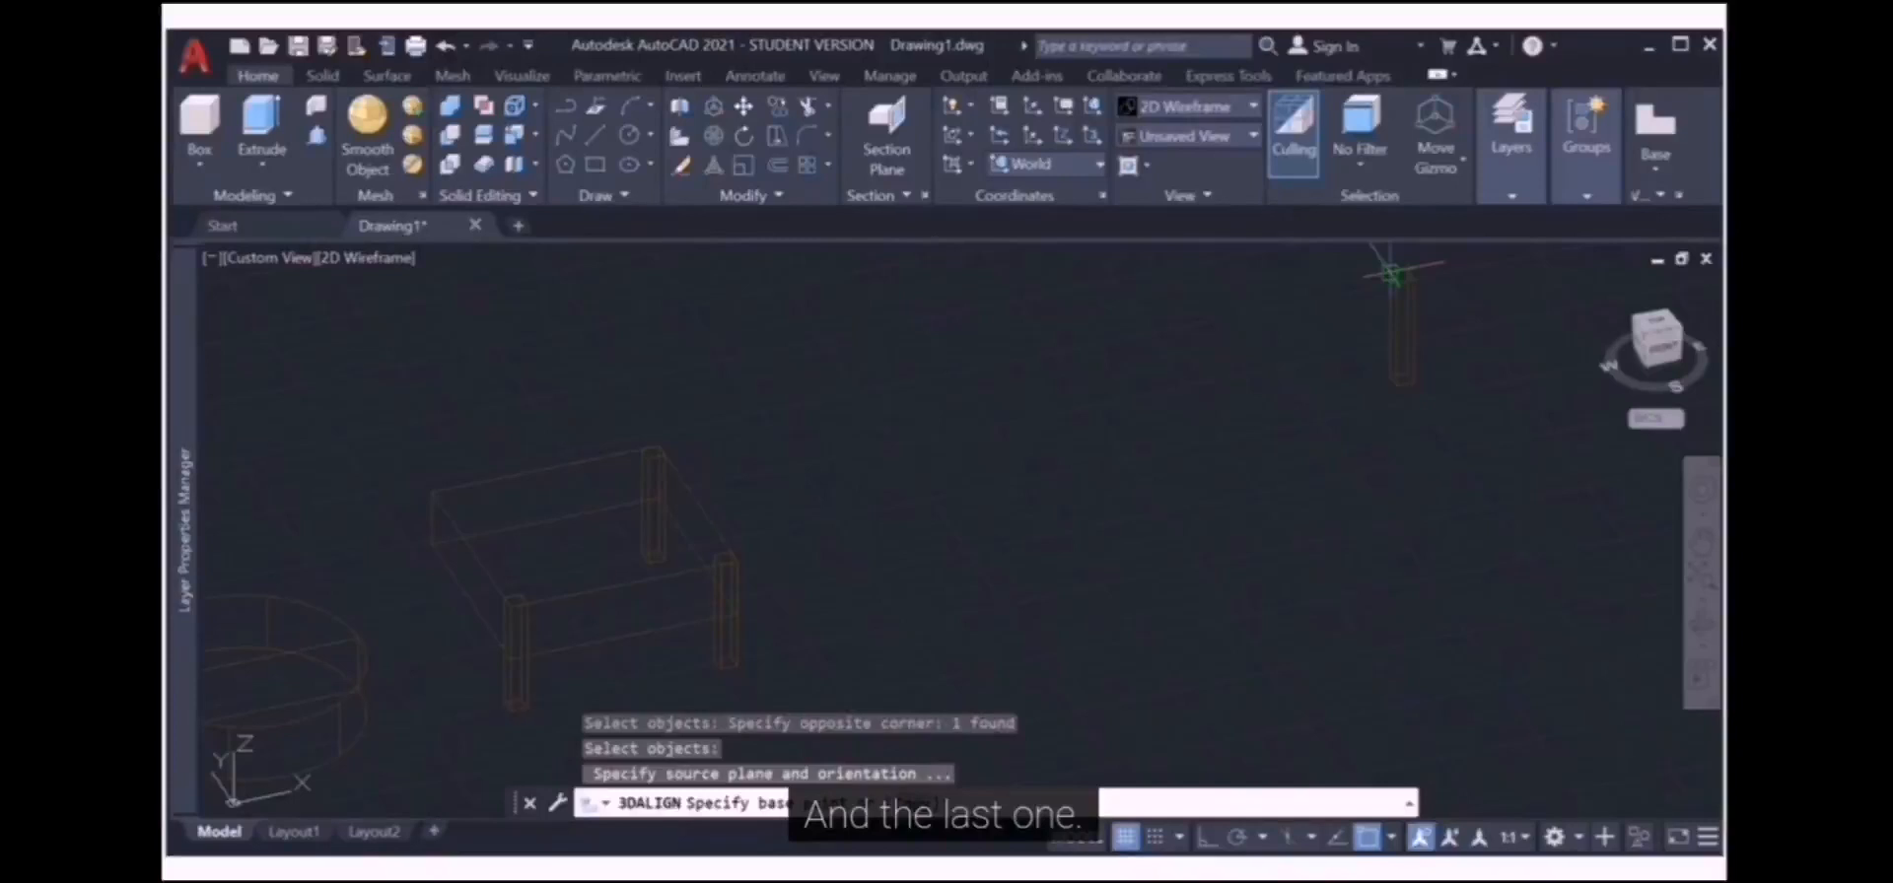
click(1390, 273)
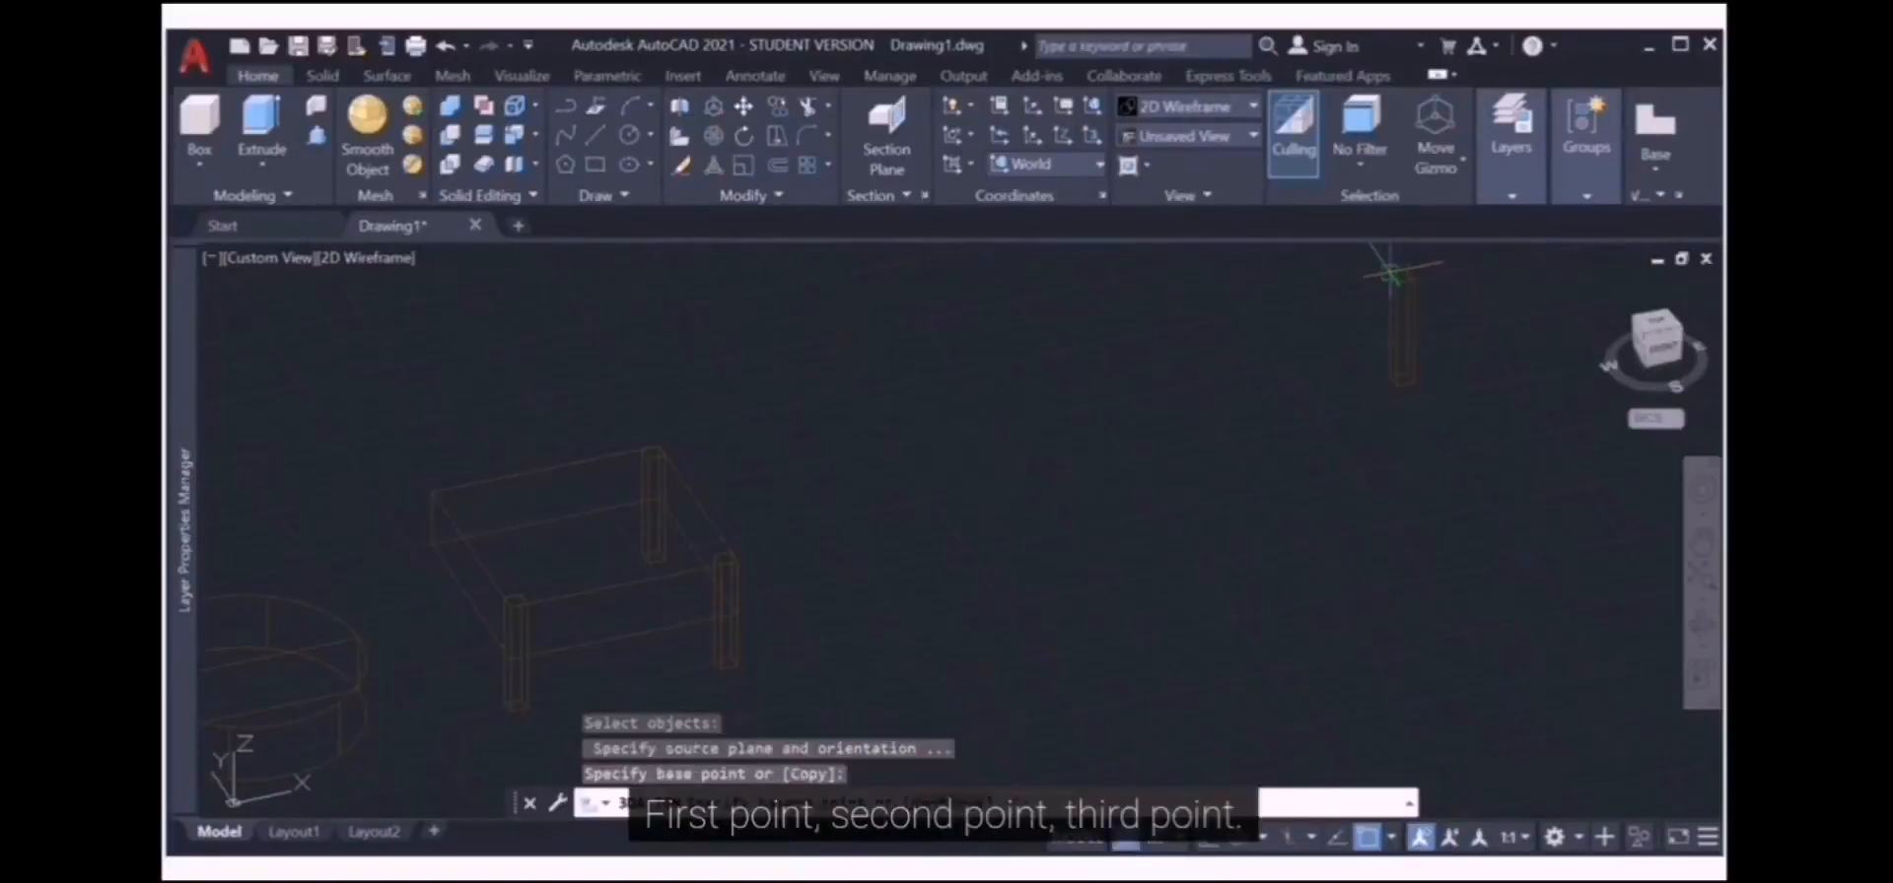
click(1407, 279)
click(1412, 280)
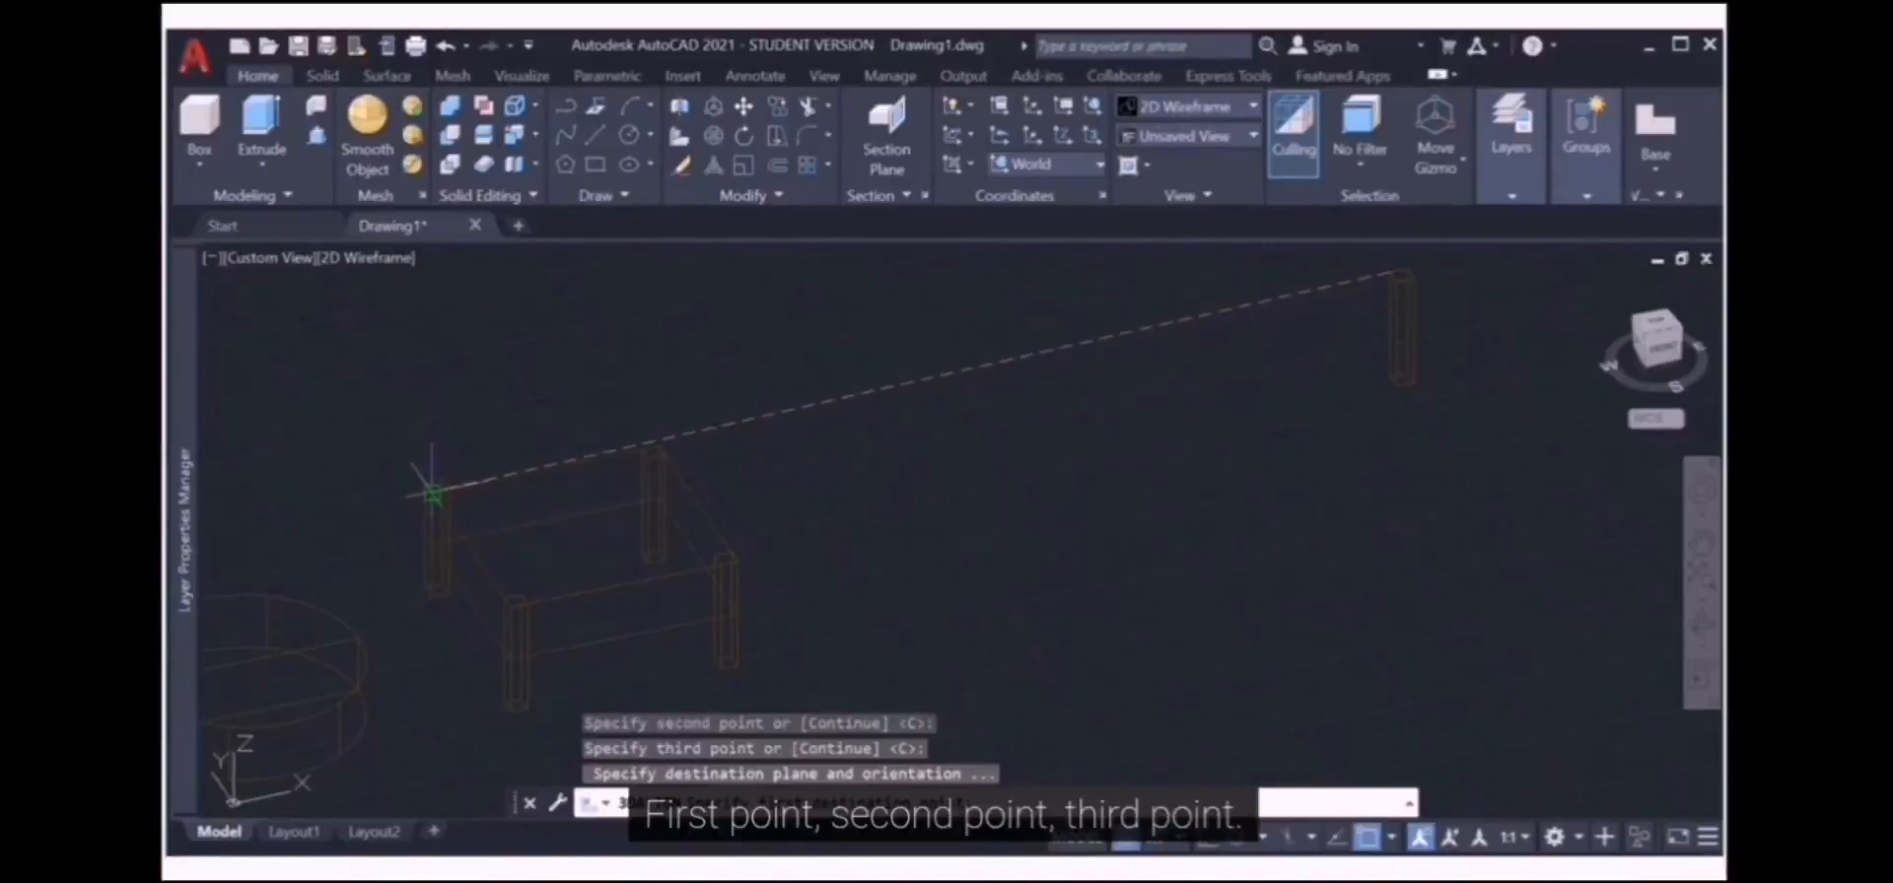
click(435, 490)
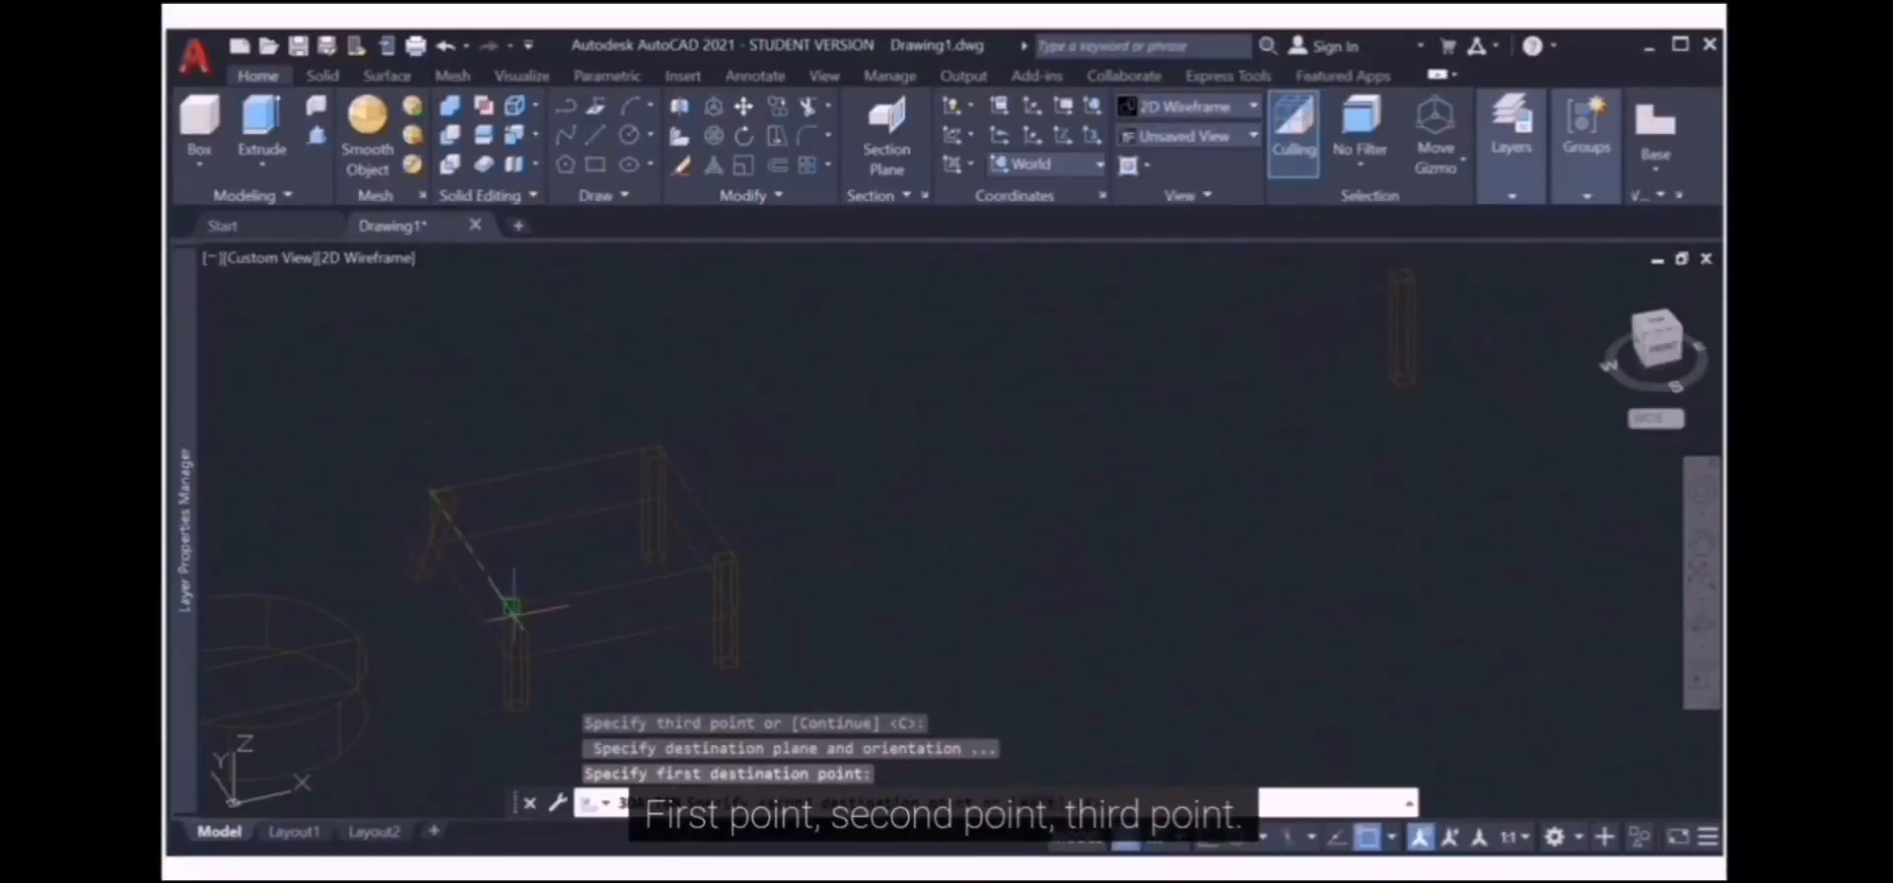
click(511, 605)
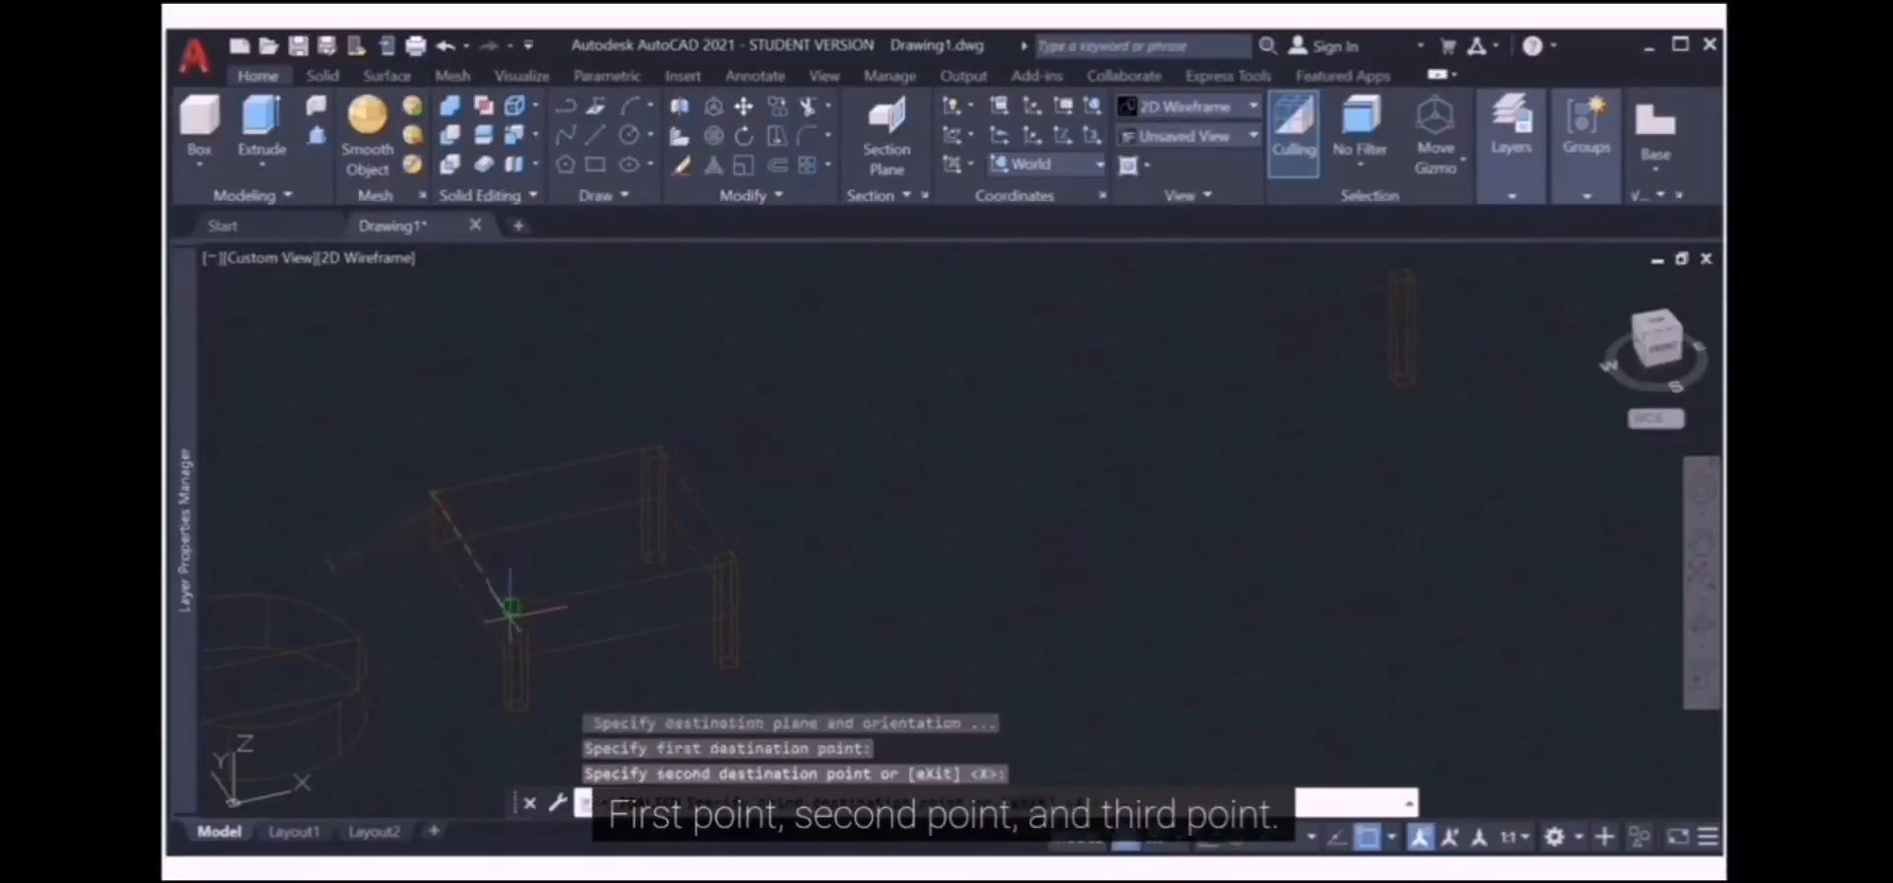
click(736, 565)
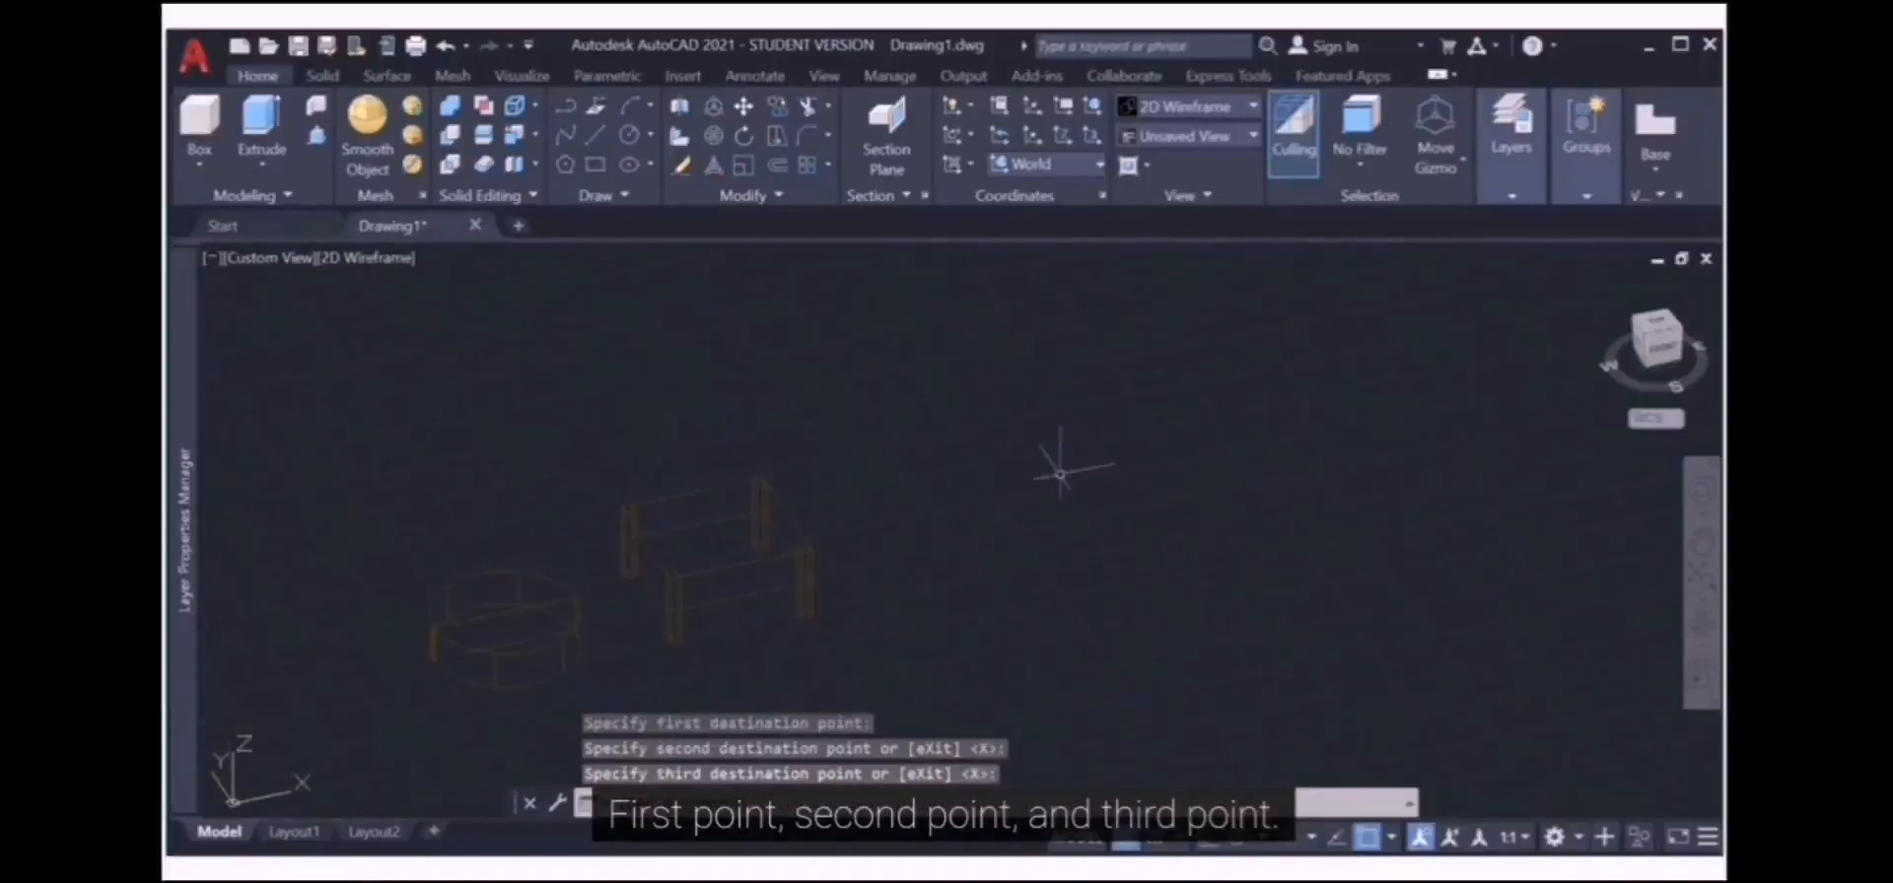
Set the visual style to Conceptual
click(1198, 116)
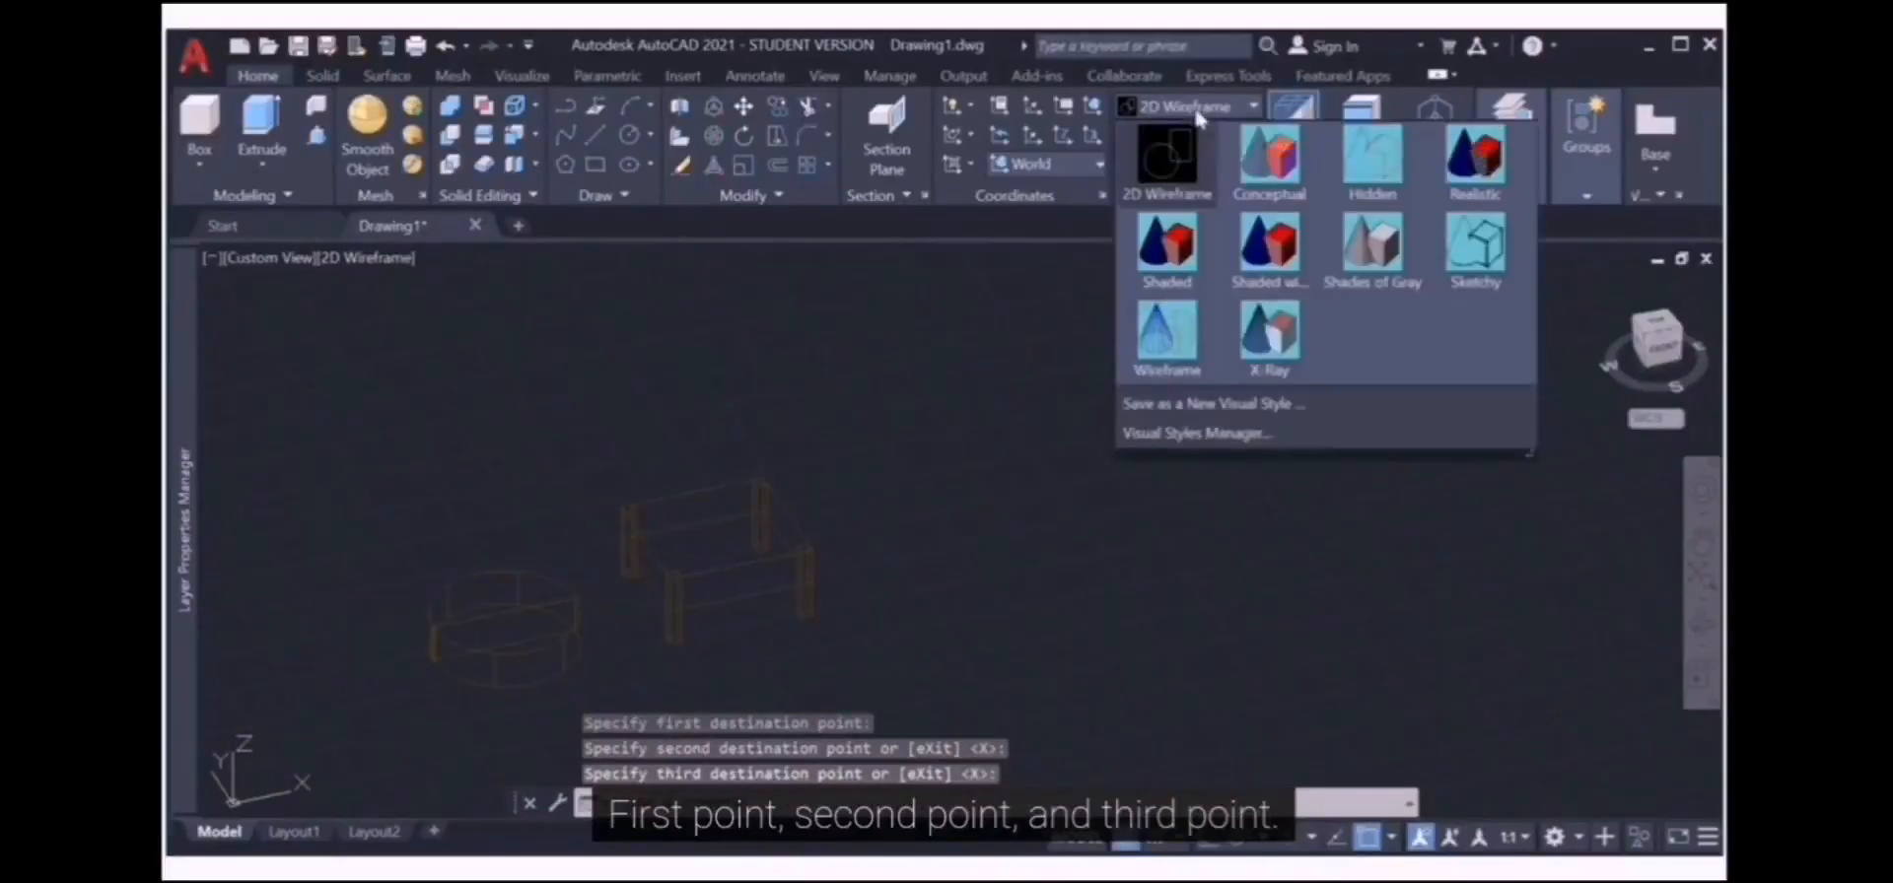
click(1270, 156)
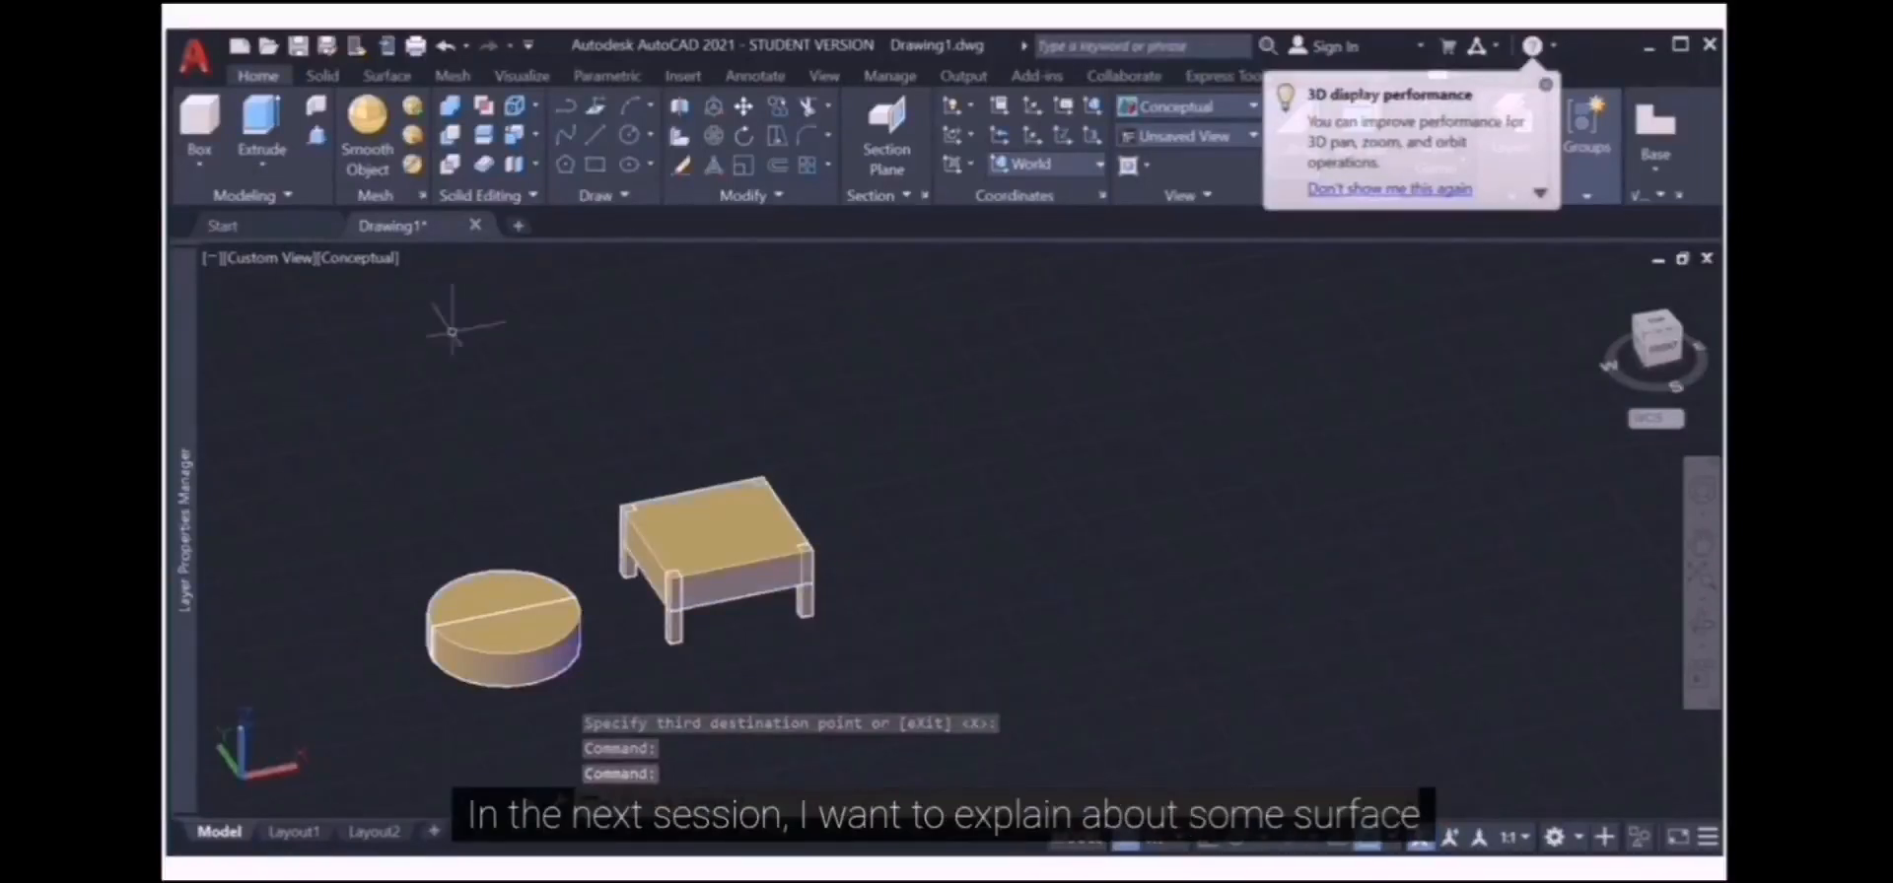
click(389, 79)
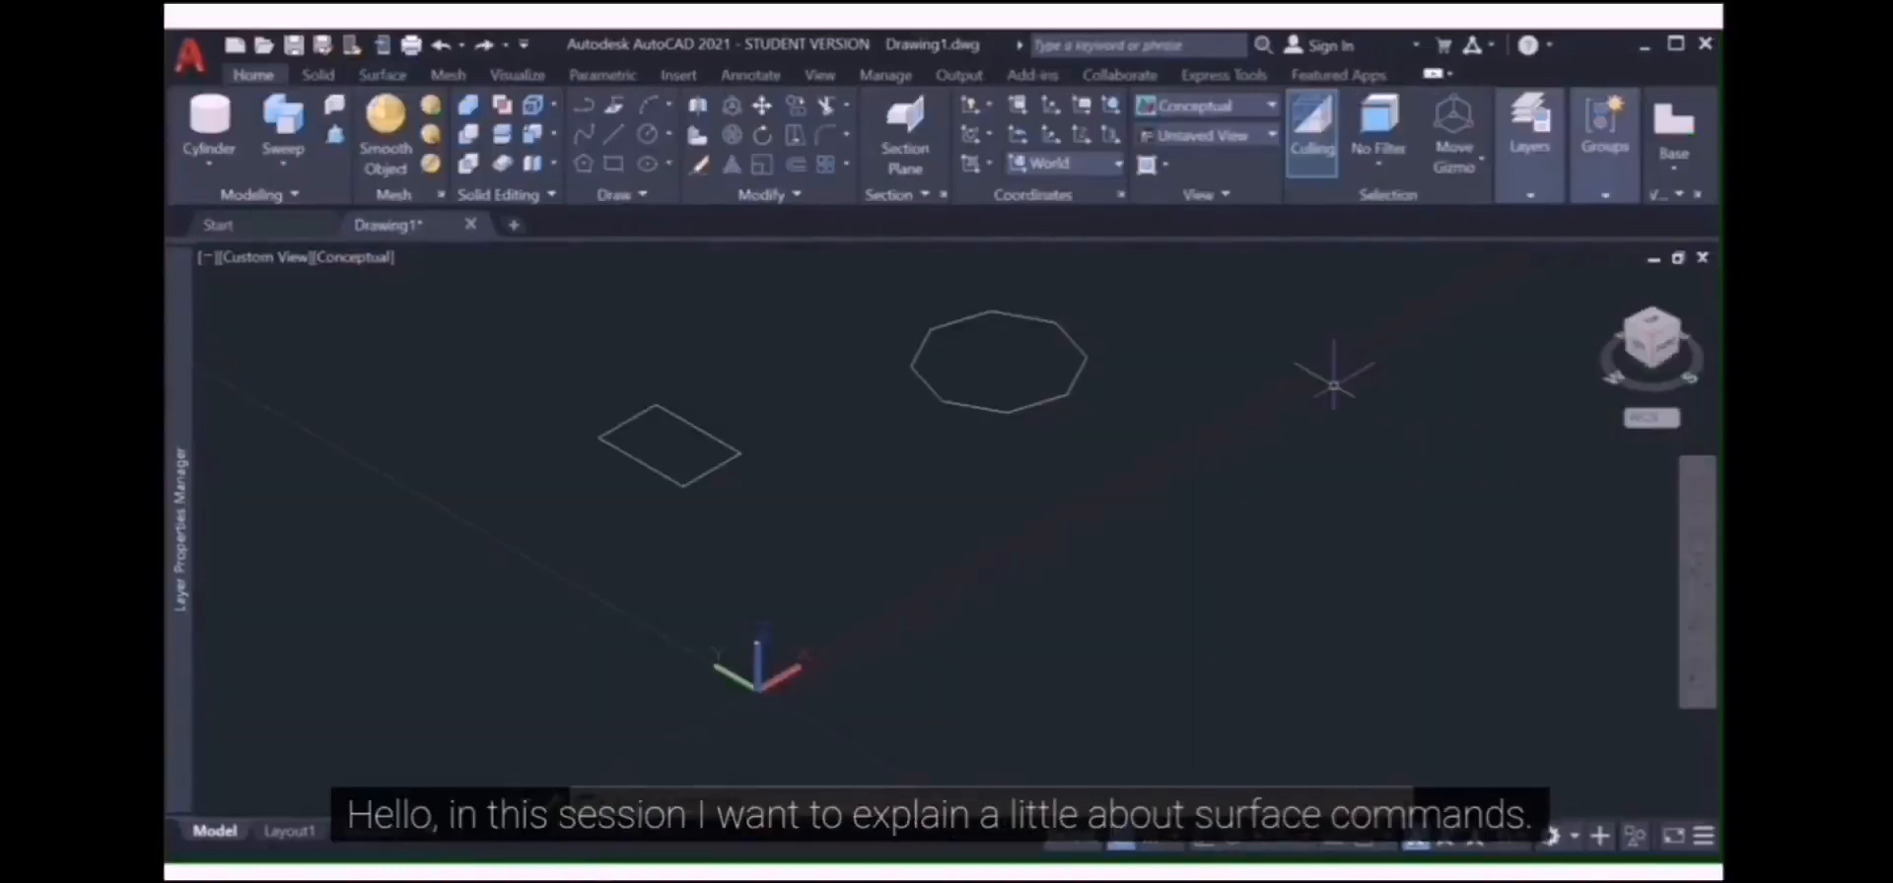
Enable Center, Geometric Center and Intersection object snaps and create a planar surface between opposite corners of the small rectangle
click(383, 76)
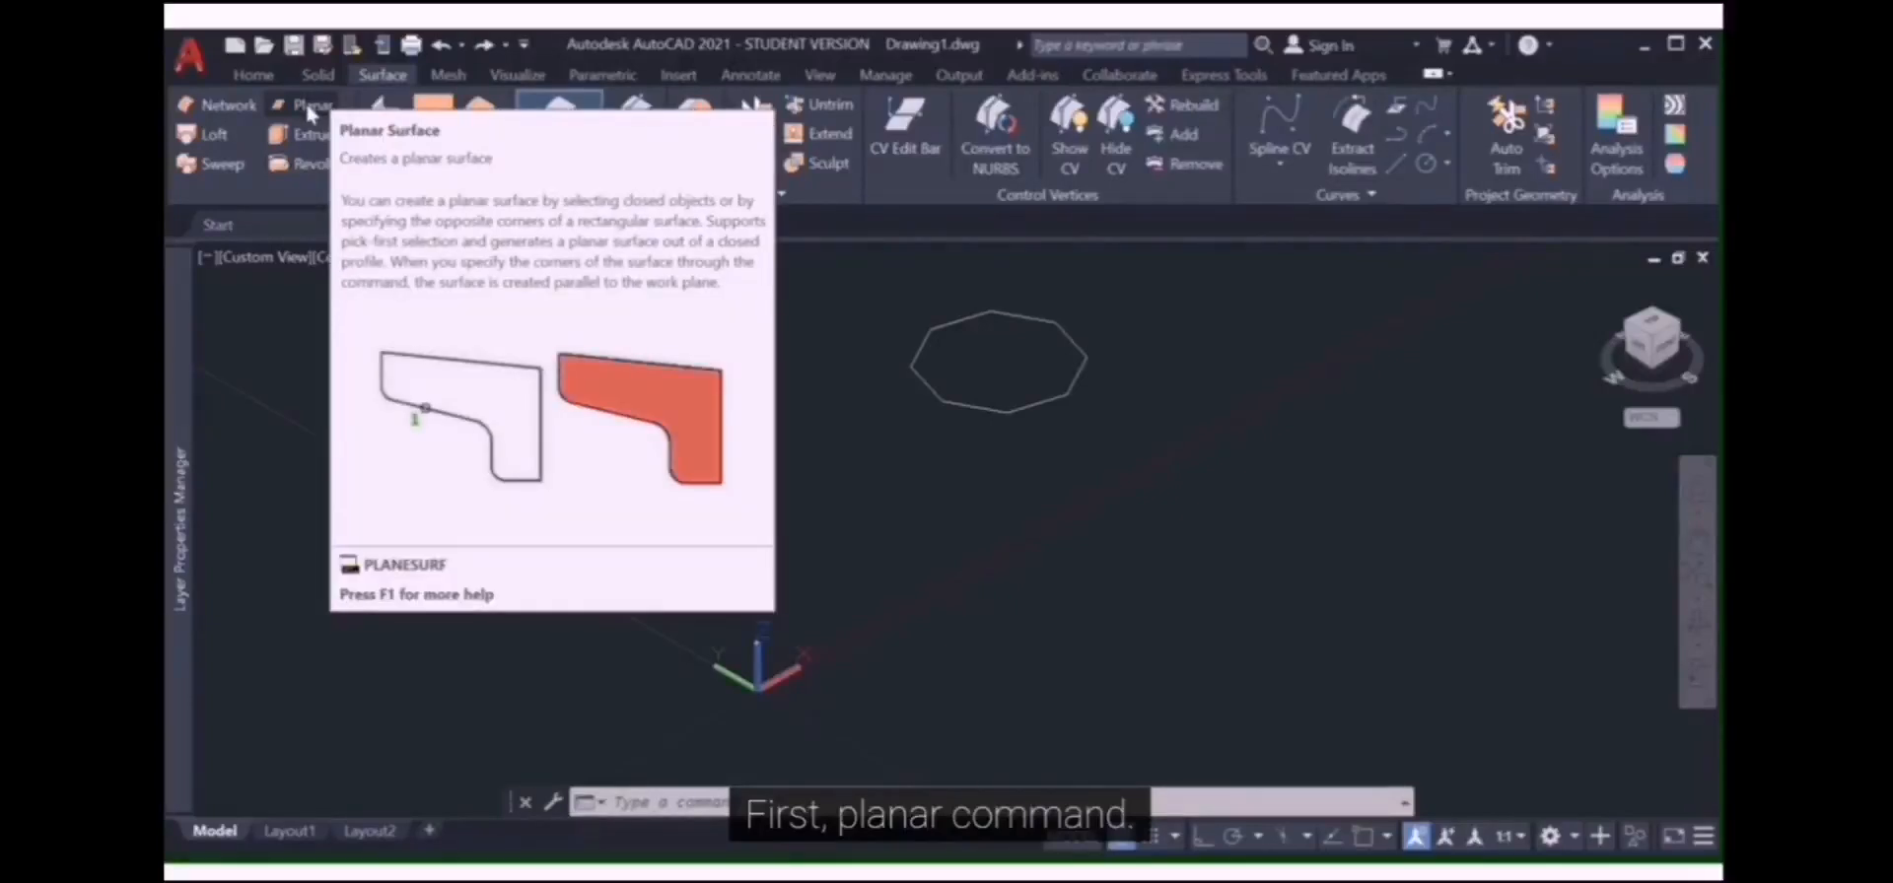
click(309, 108)
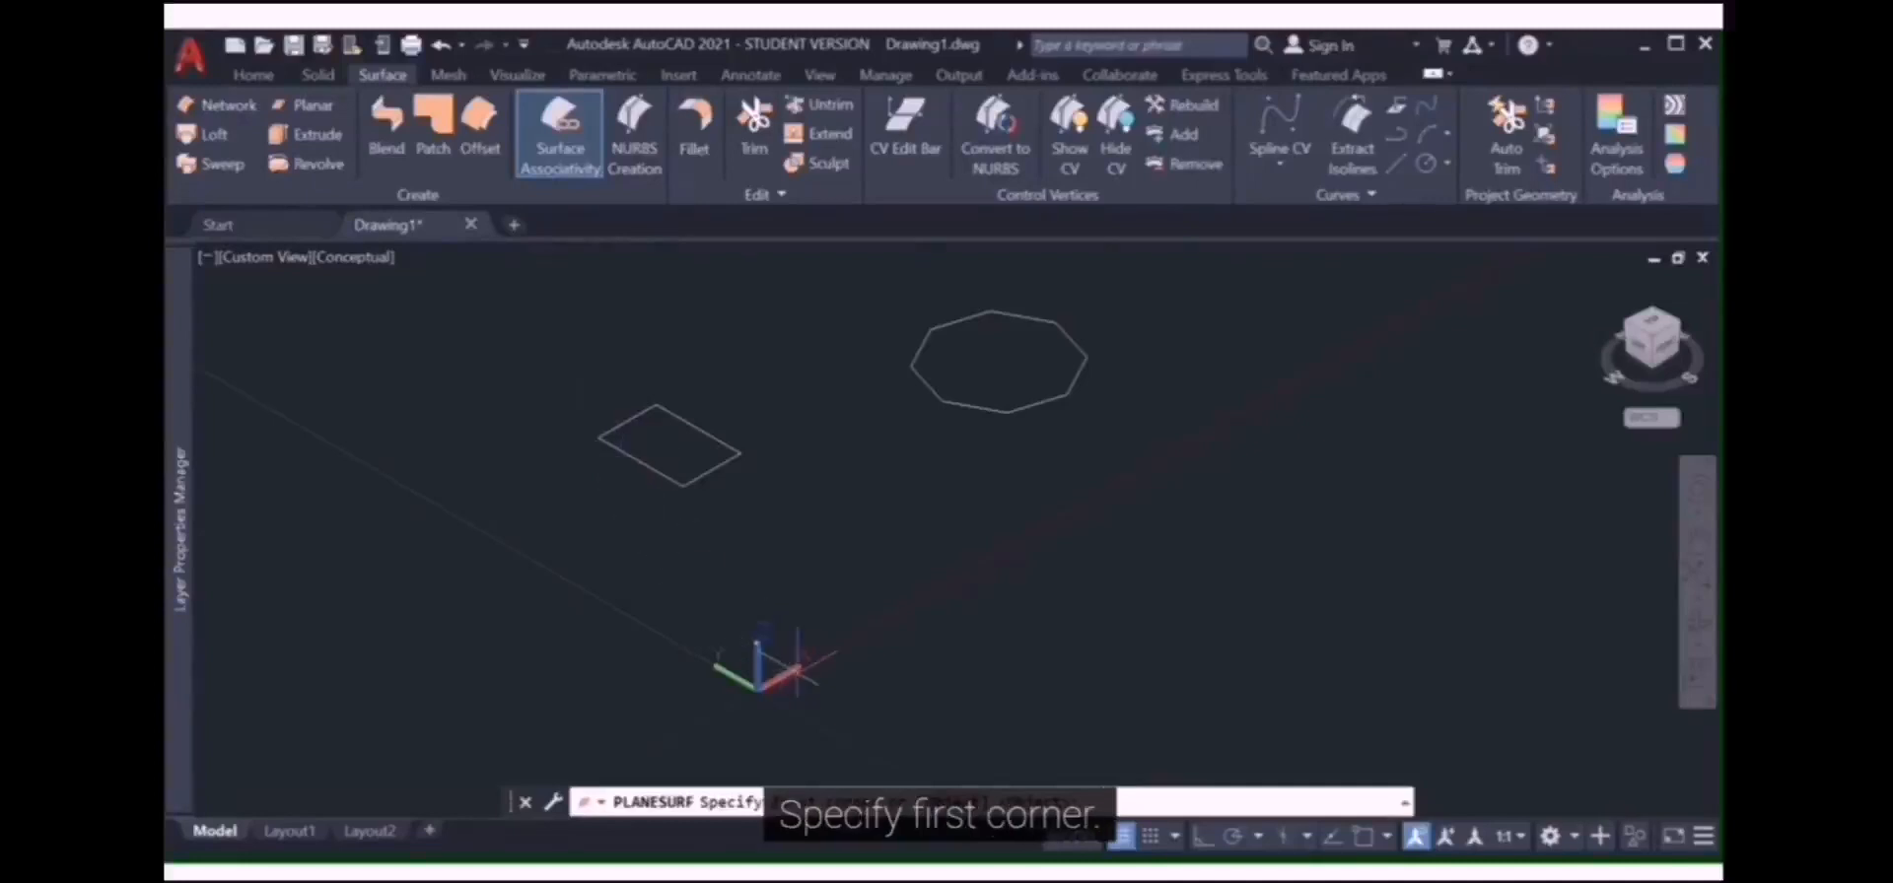
click(1389, 839)
click(1427, 375)
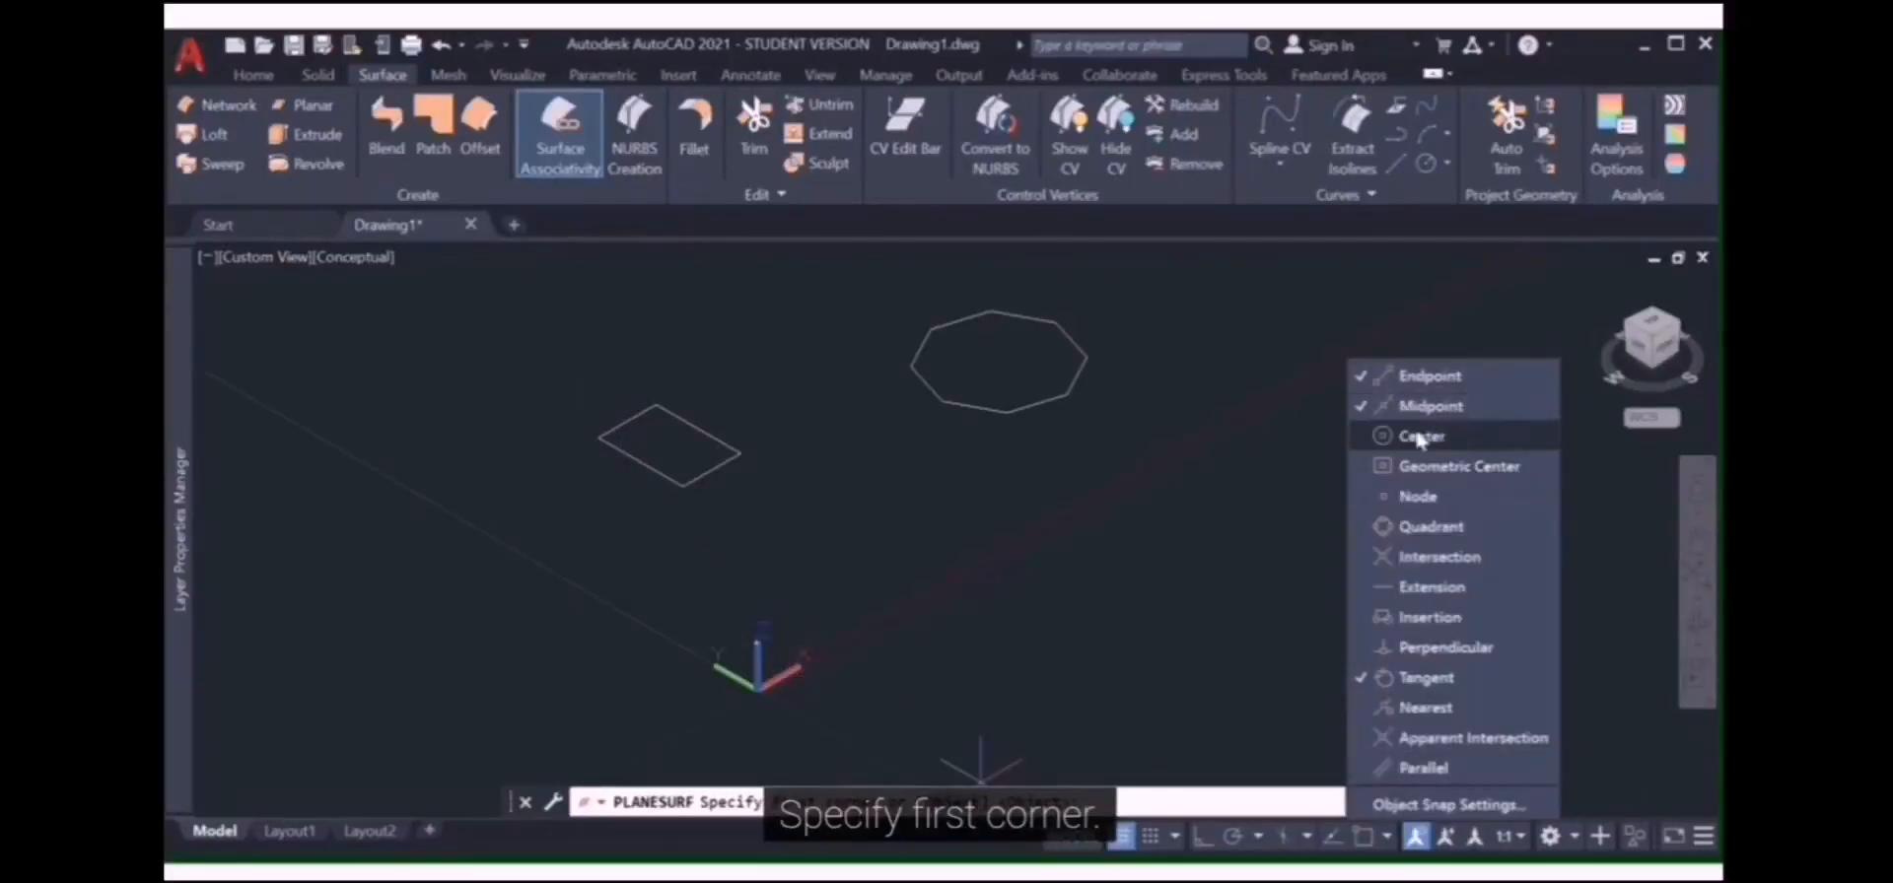
click(1419, 437)
click(1425, 466)
click(1419, 558)
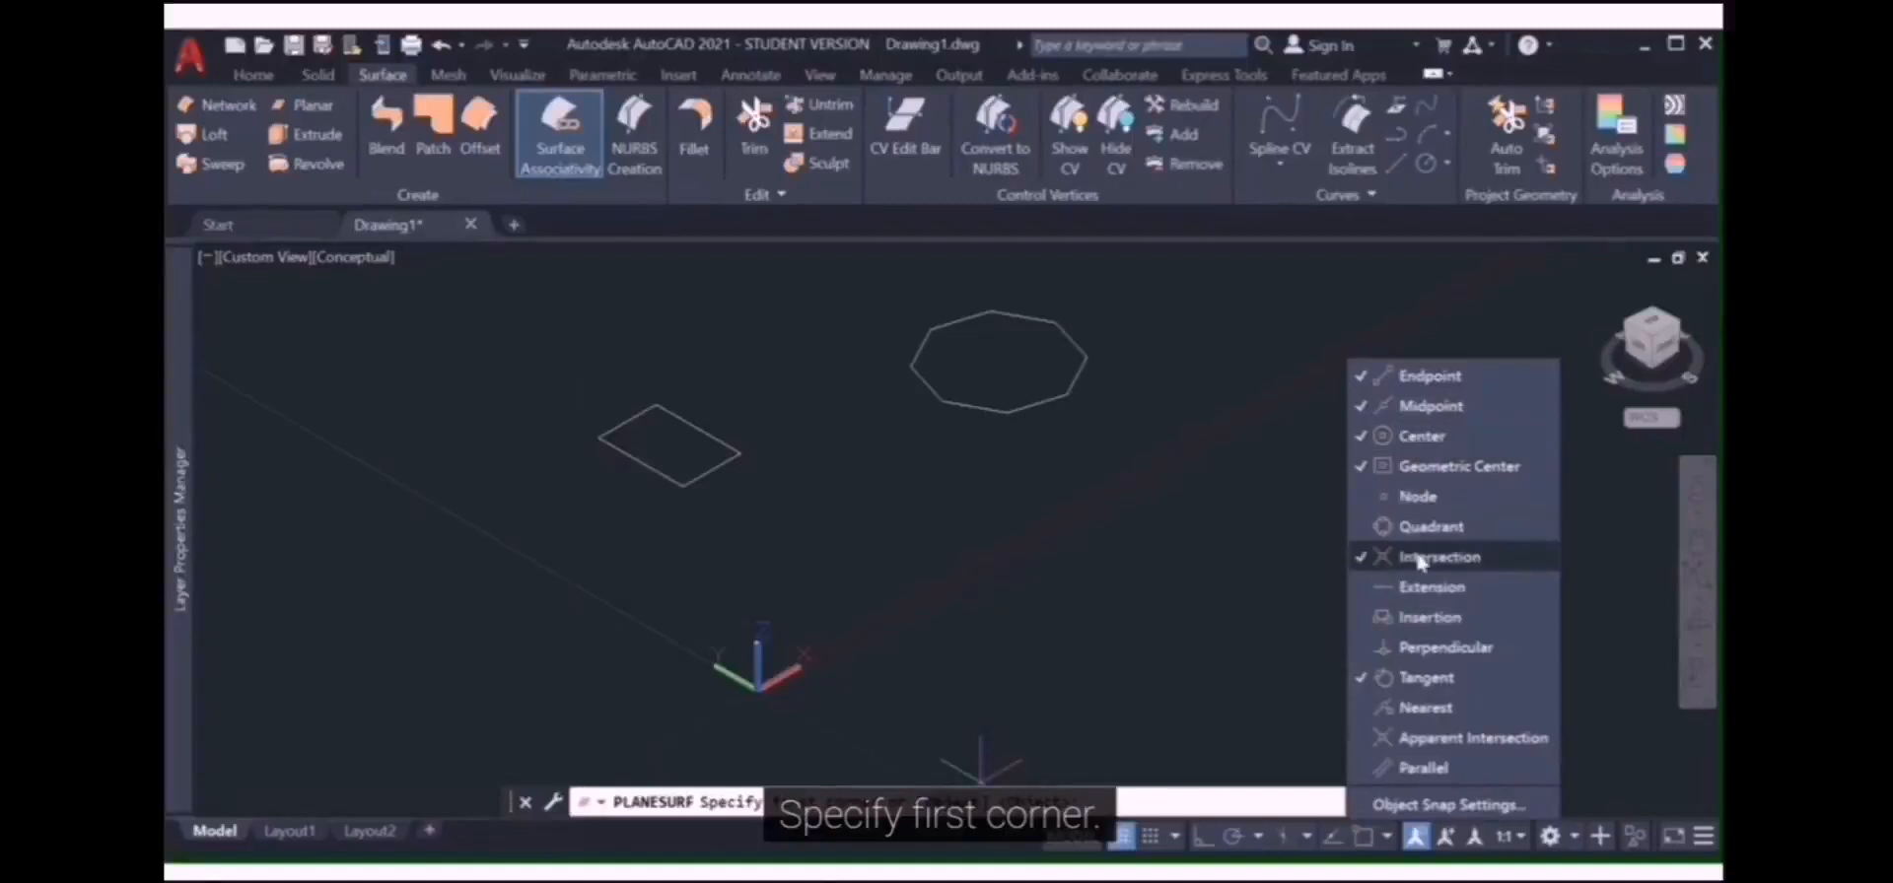
click(1366, 836)
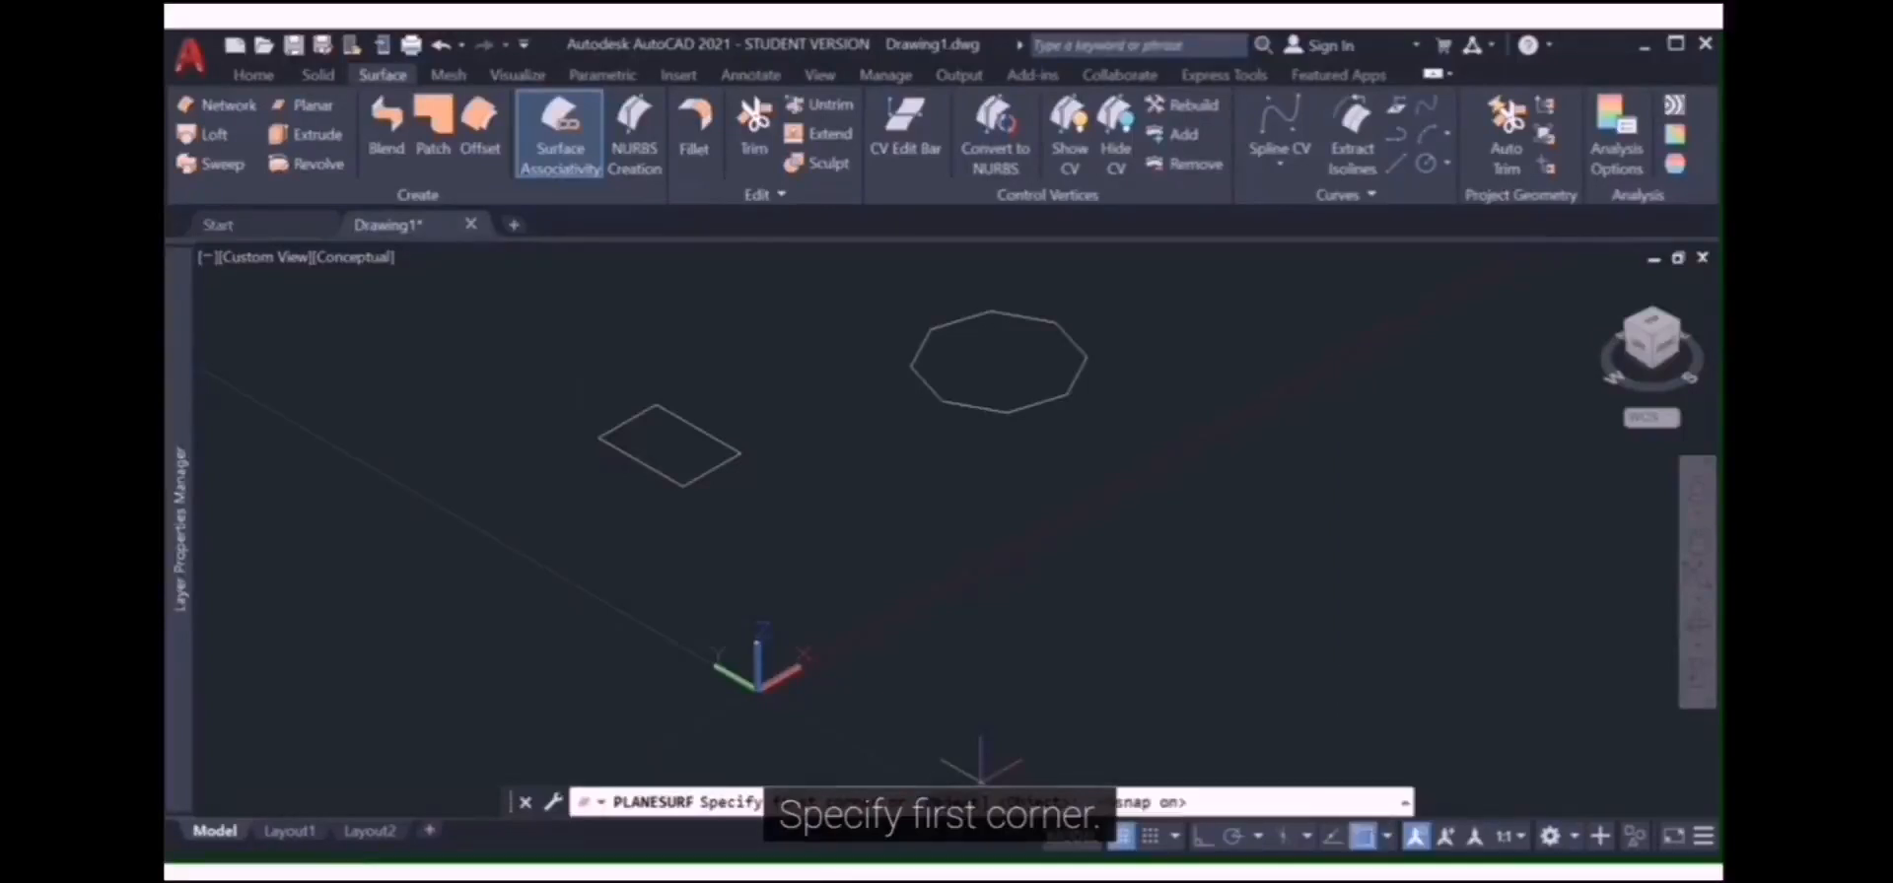
click(598, 441)
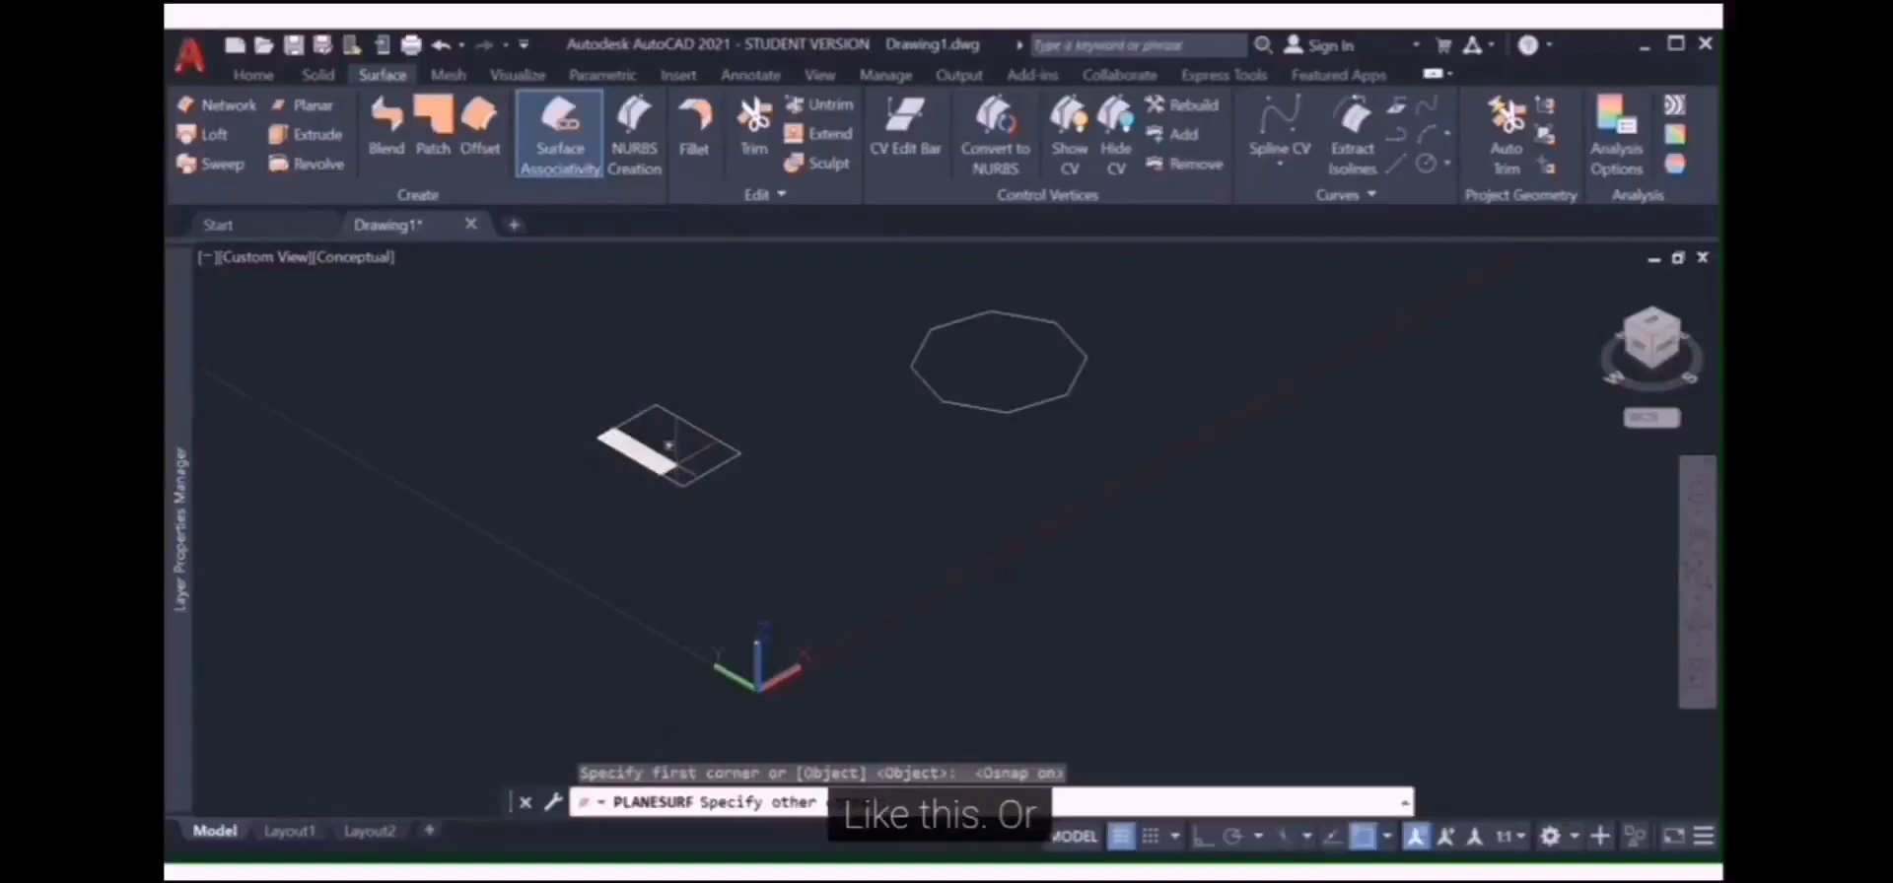
click(741, 454)
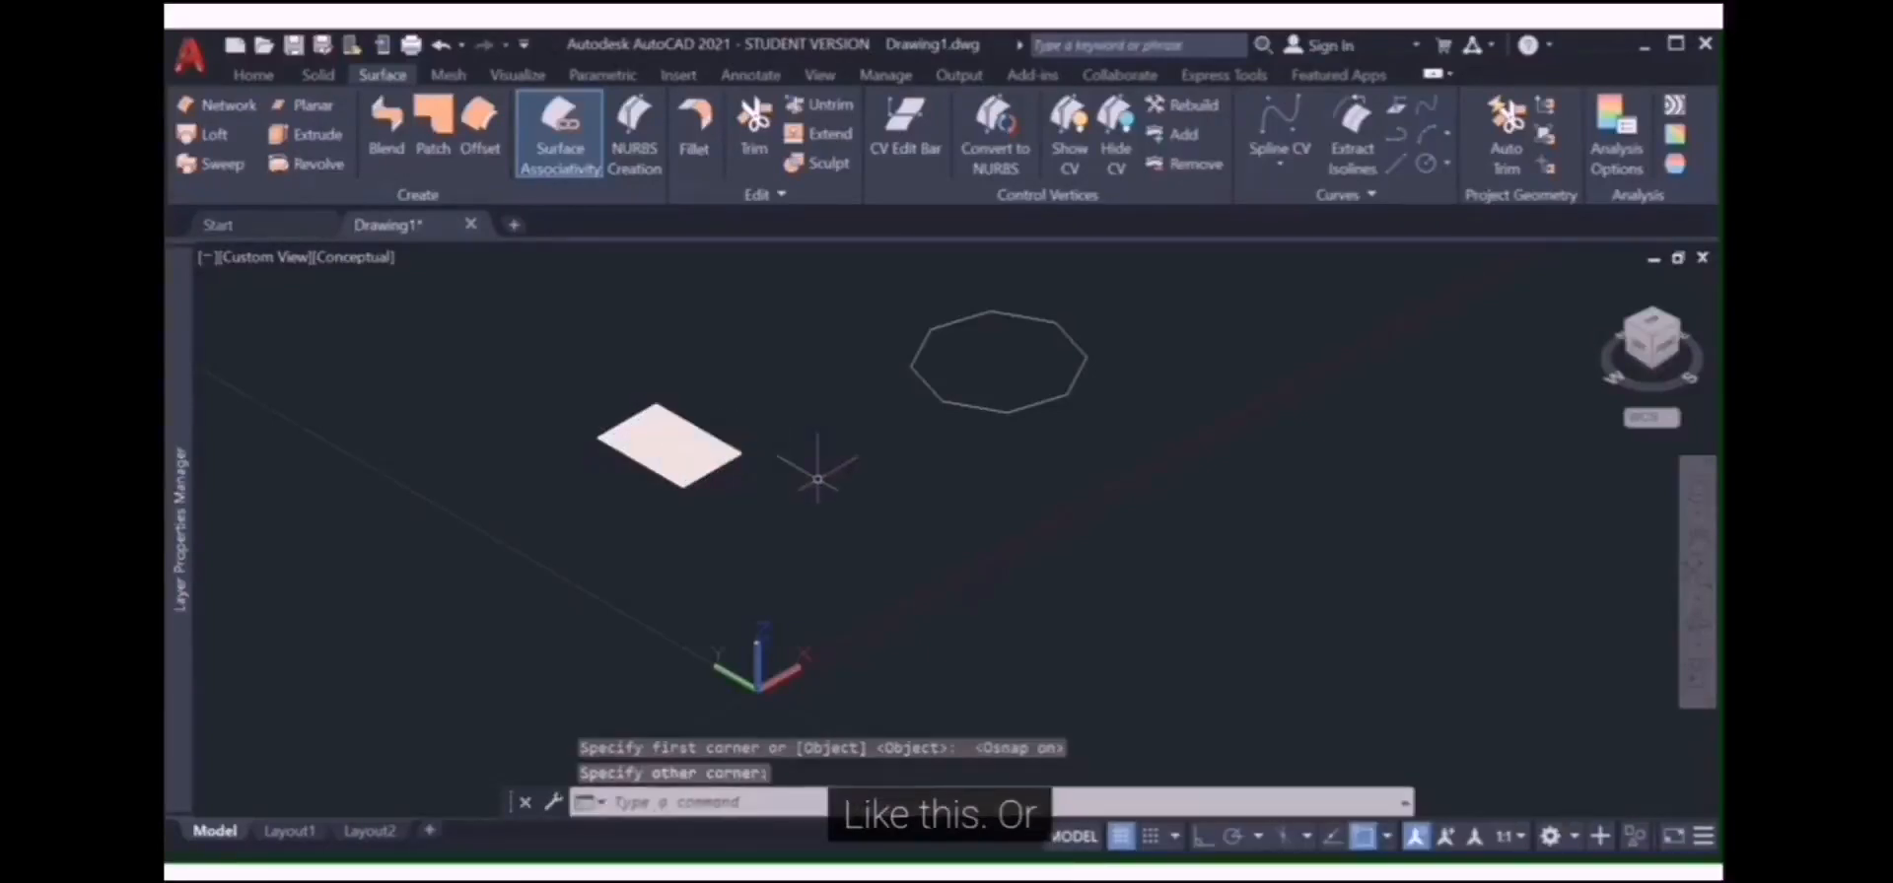
Create a planar surface from the closed octagon using the Object option
click(308, 105)
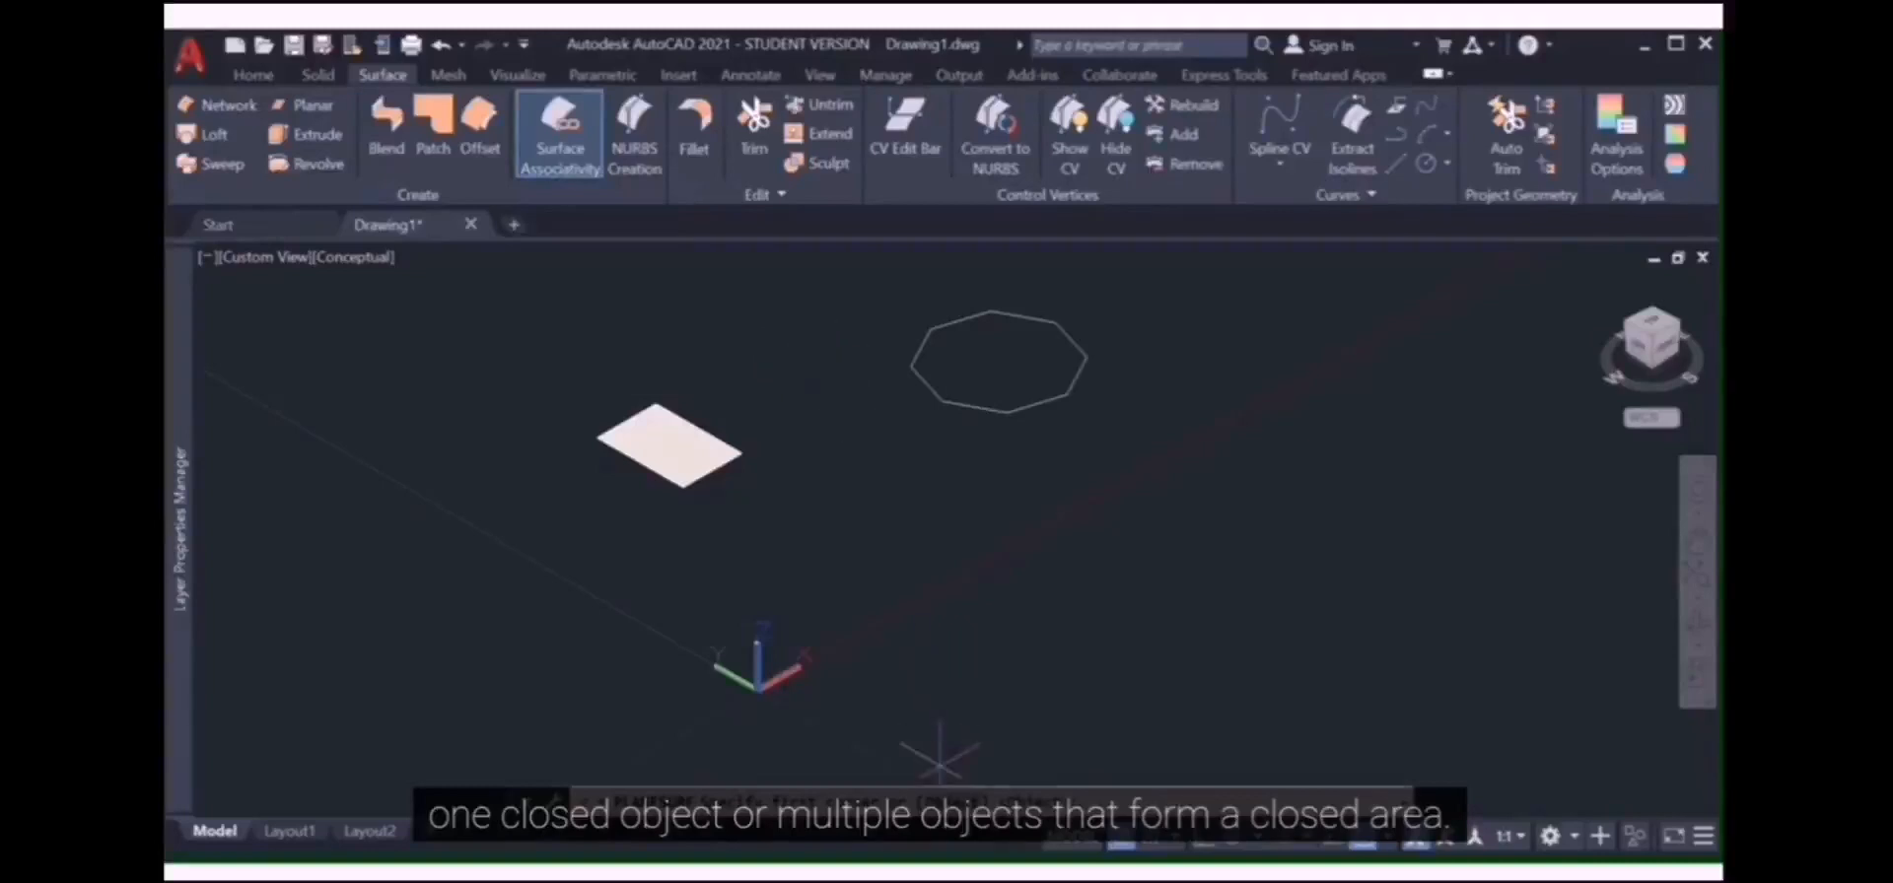
click(952, 802)
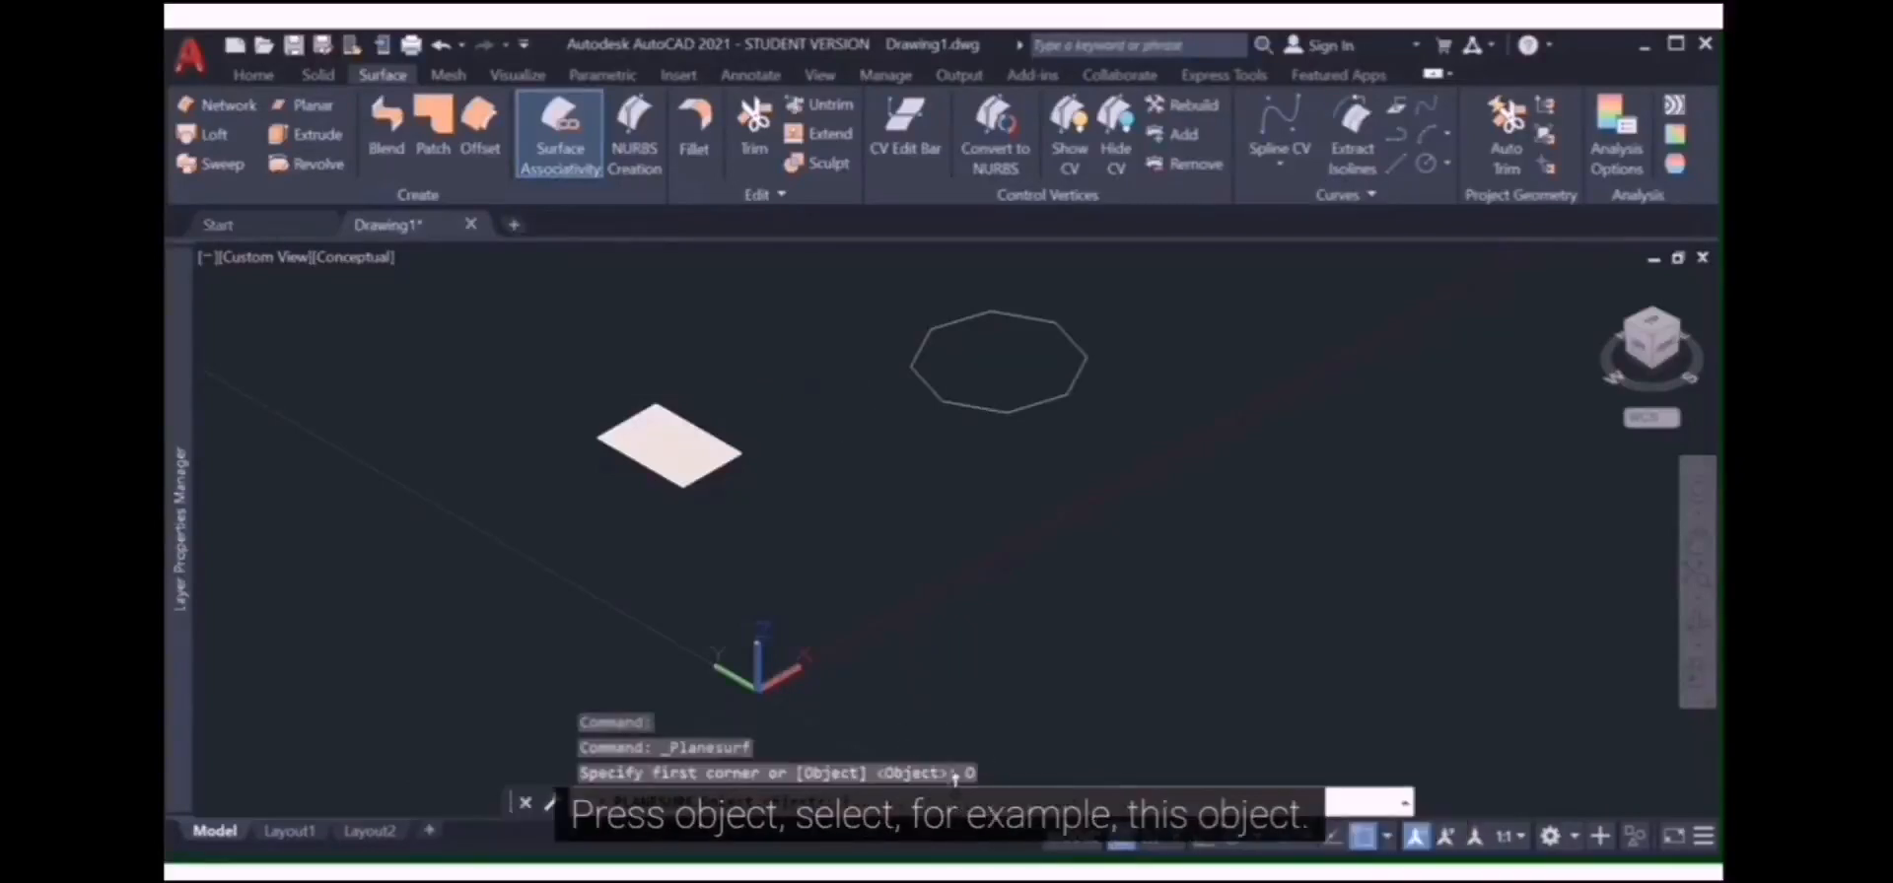
click(1002, 414)
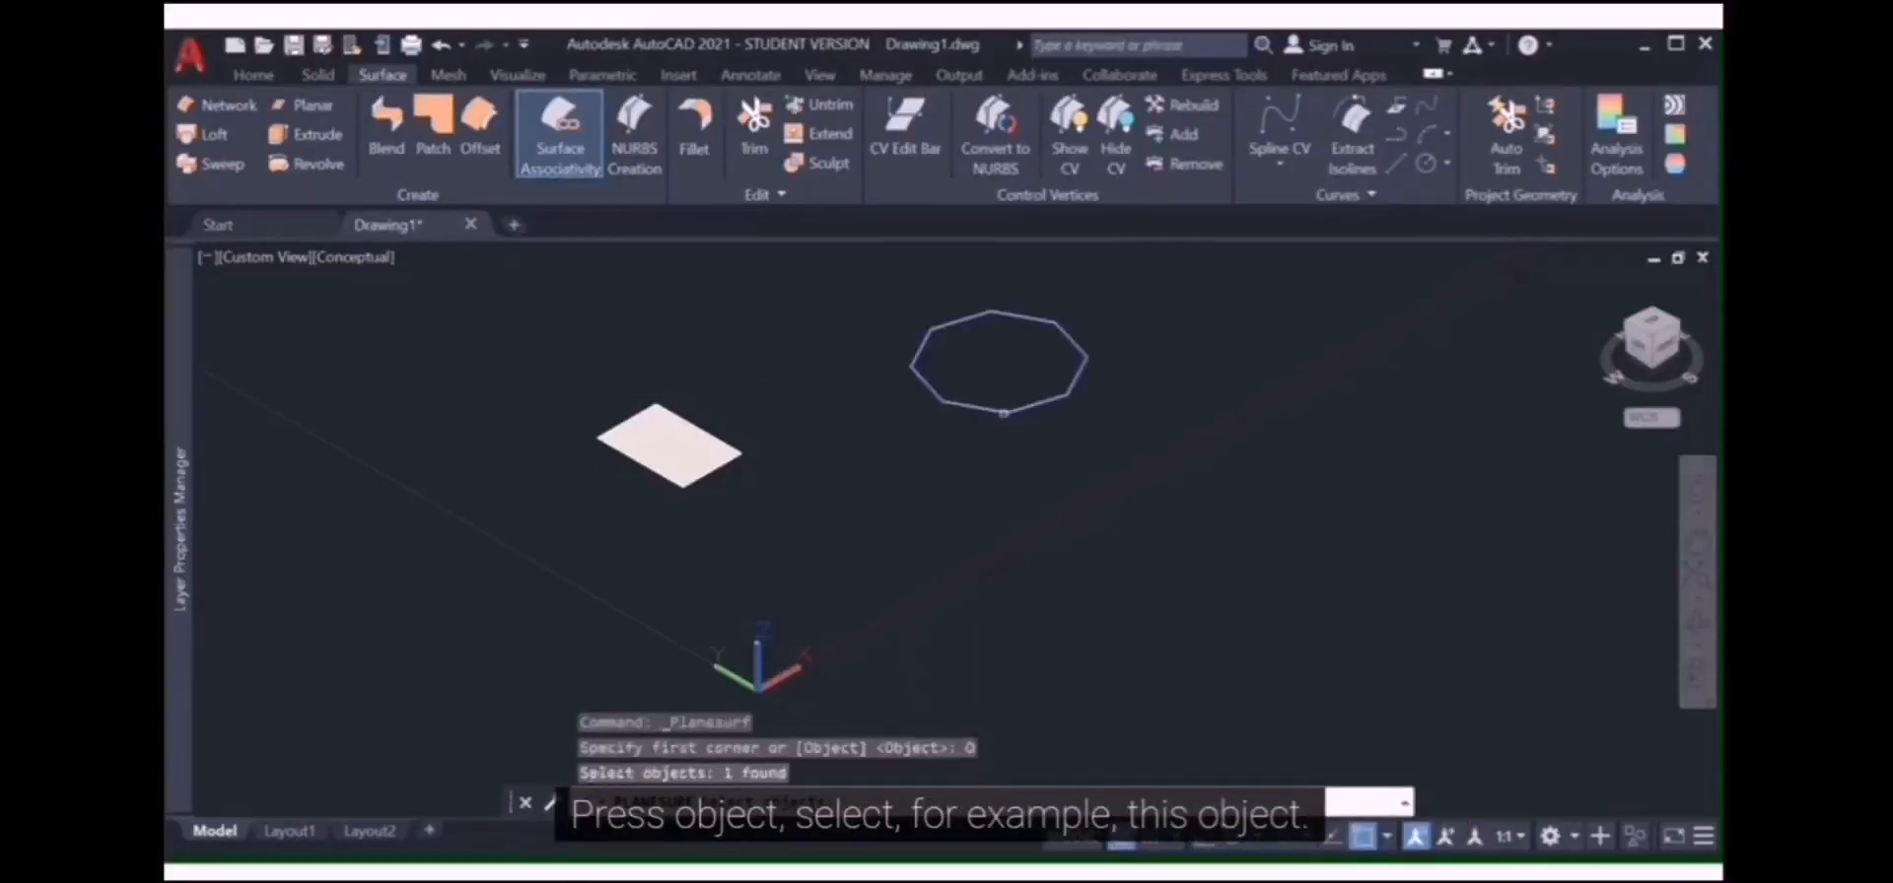
key(Return)
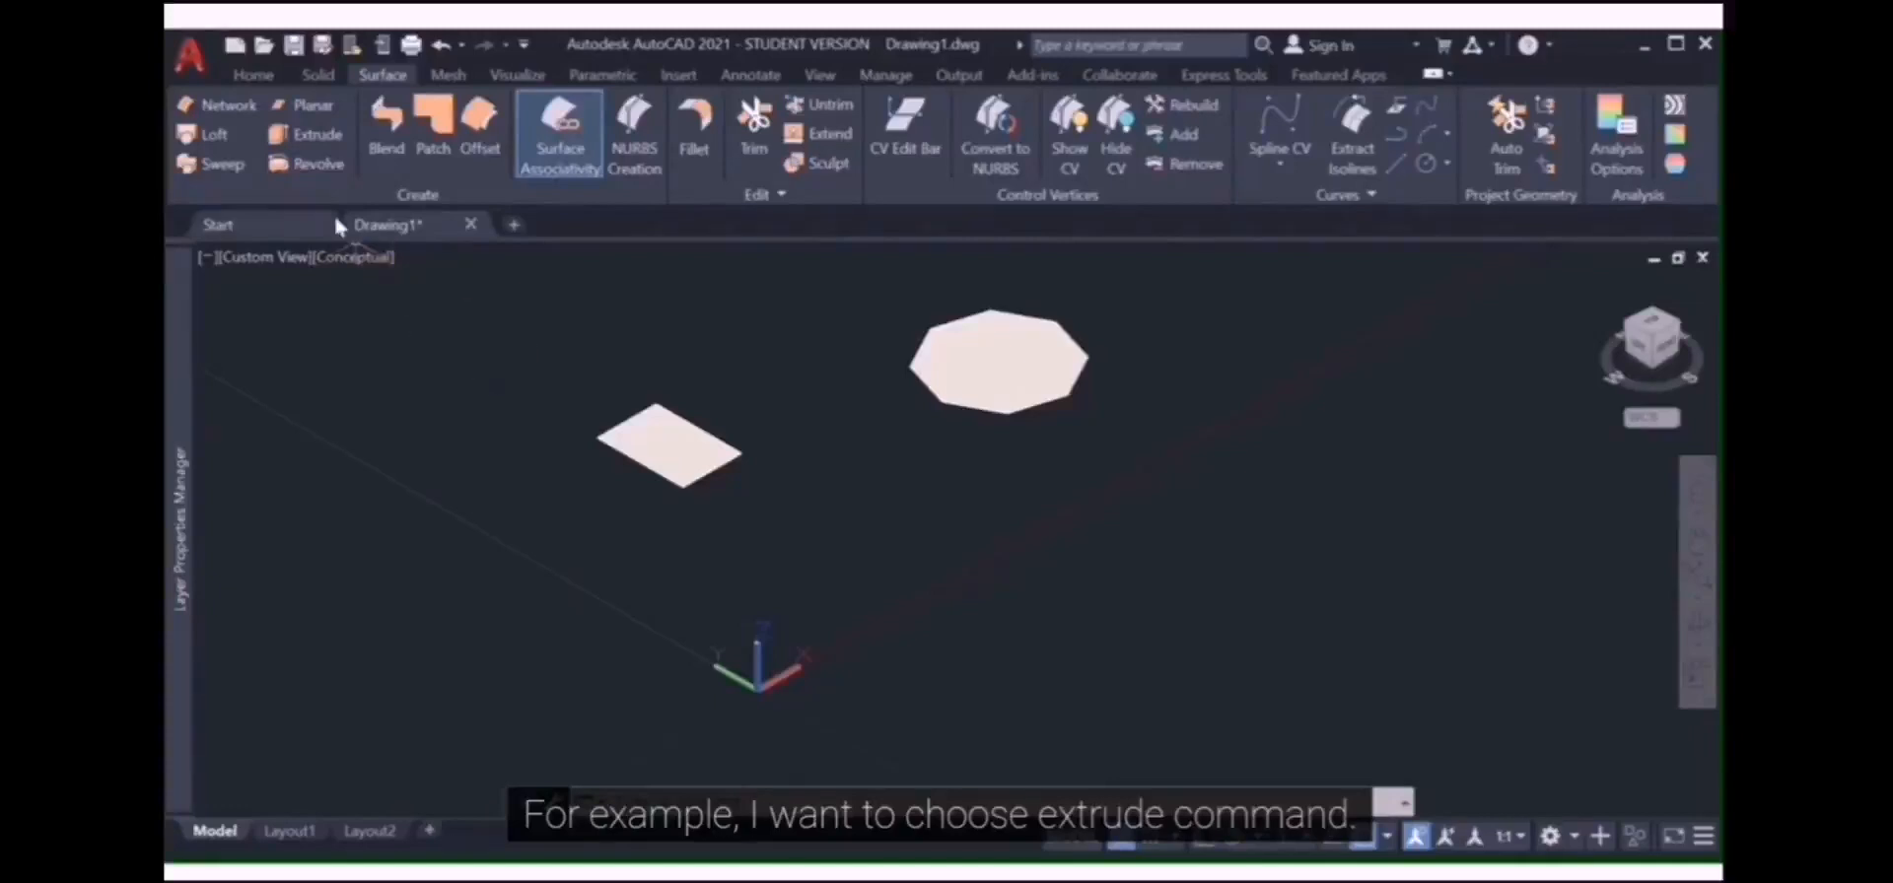
Extrude the octagonal planar surface as a surface with a height of 1
click(308, 146)
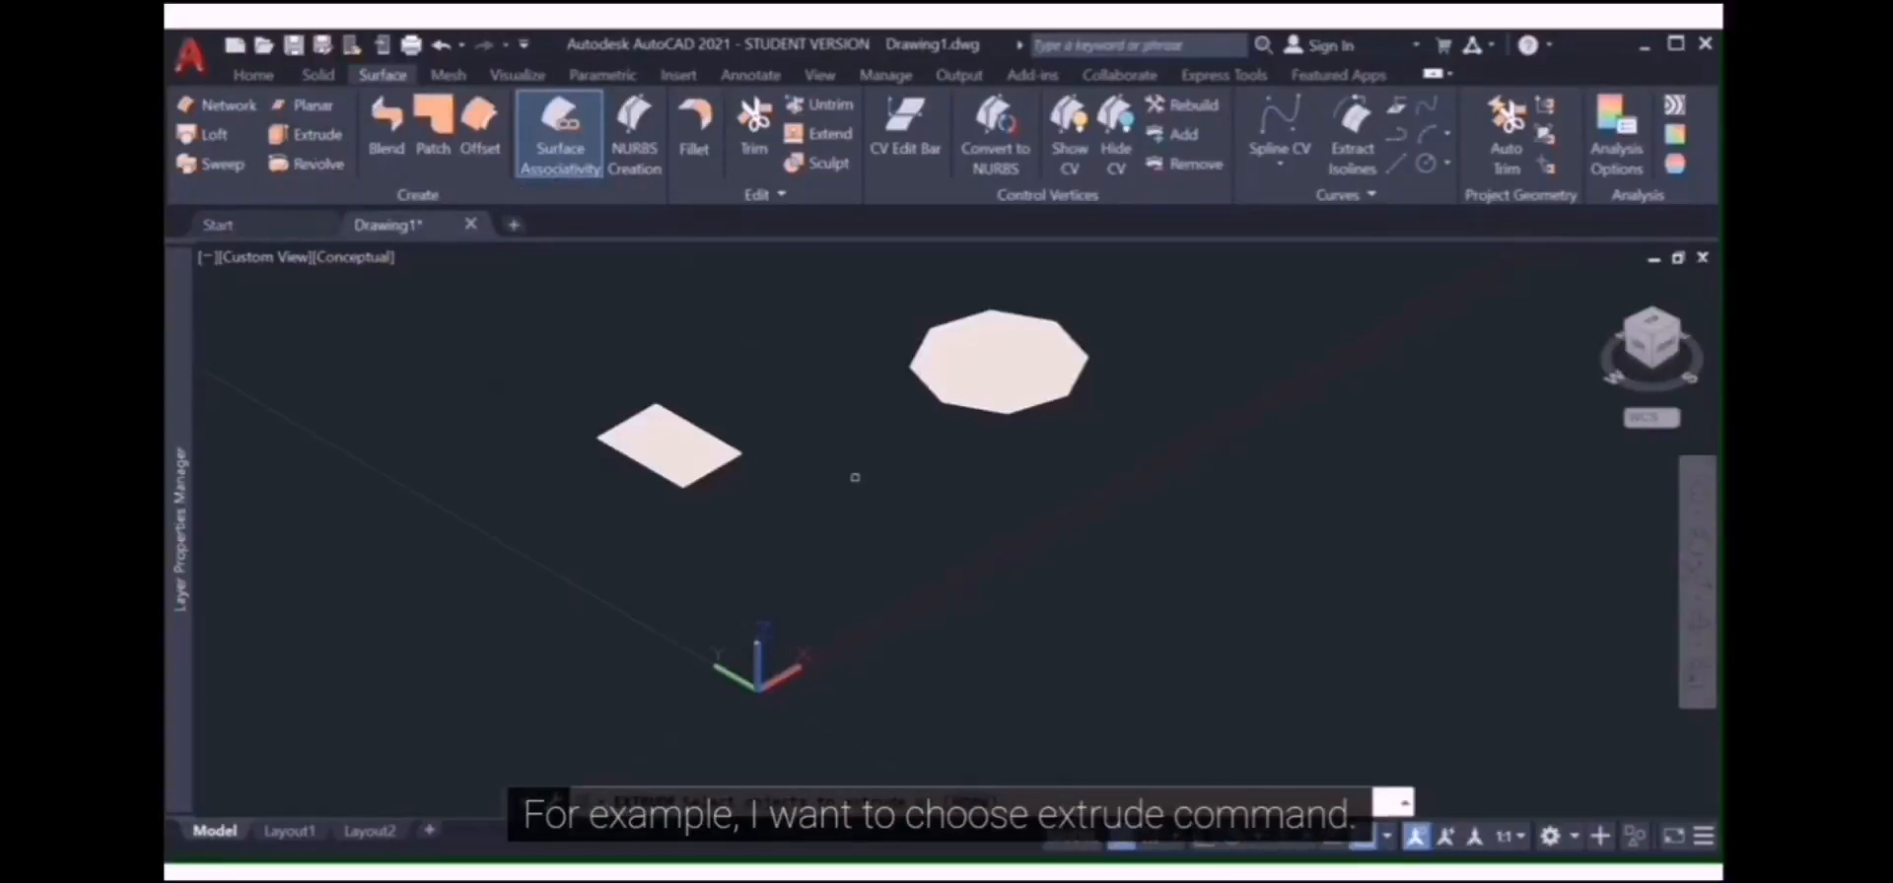
click(981, 394)
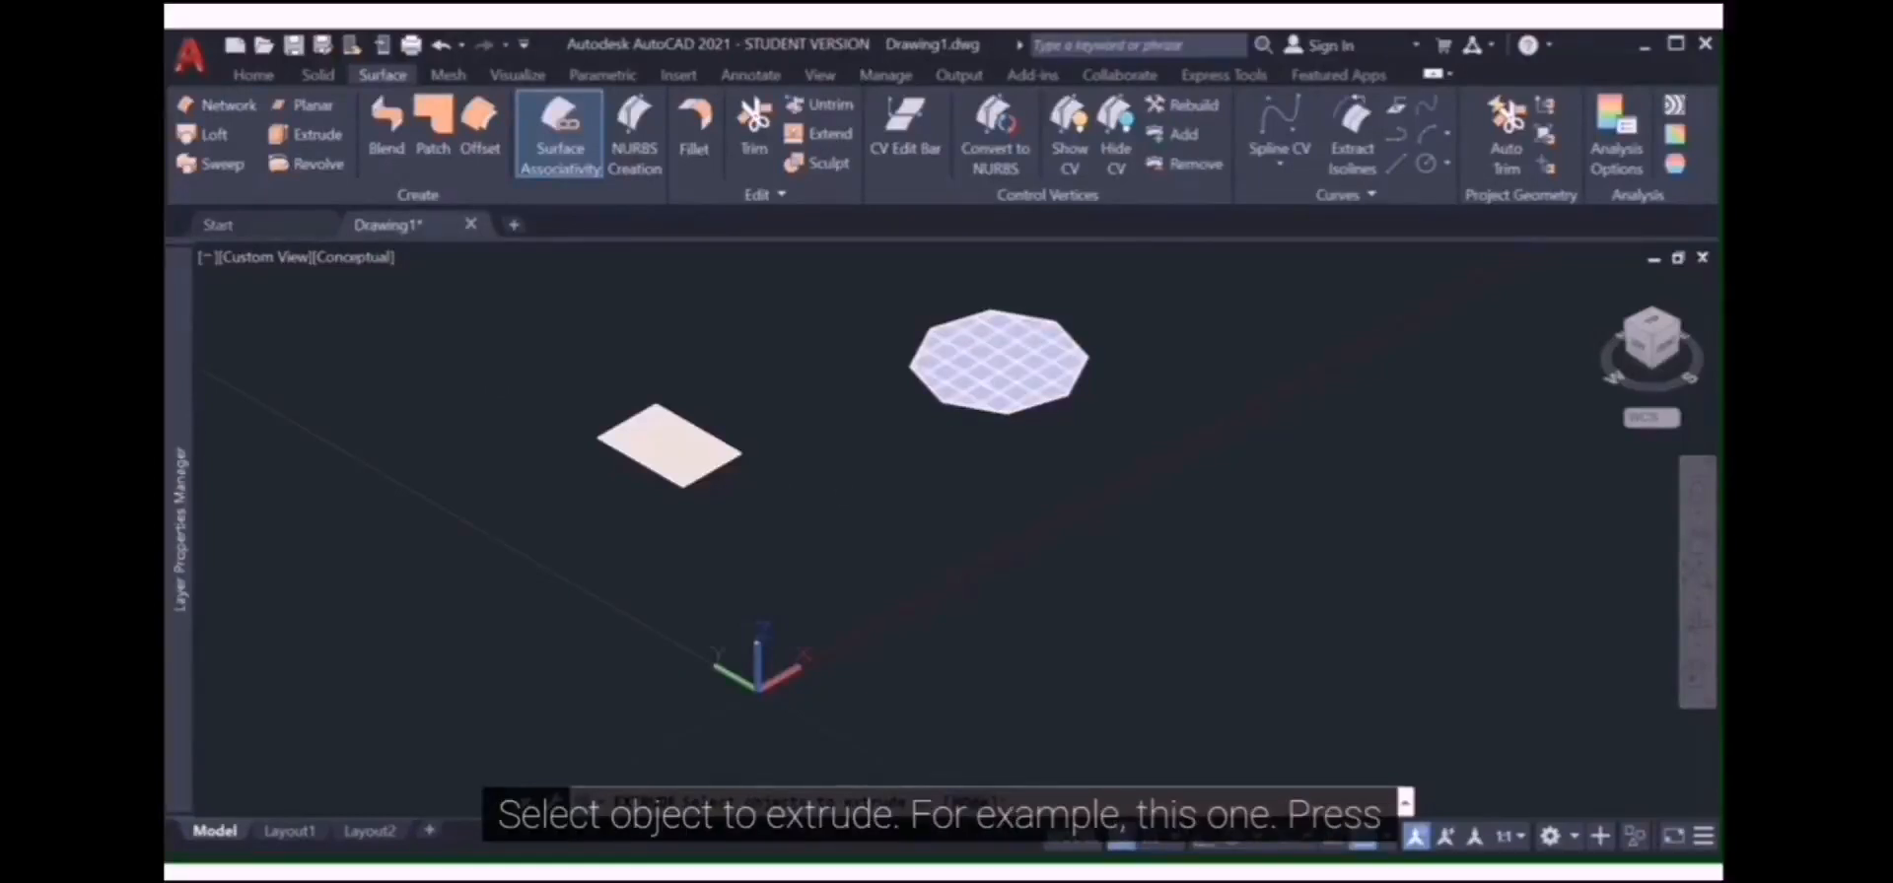
click(986, 382)
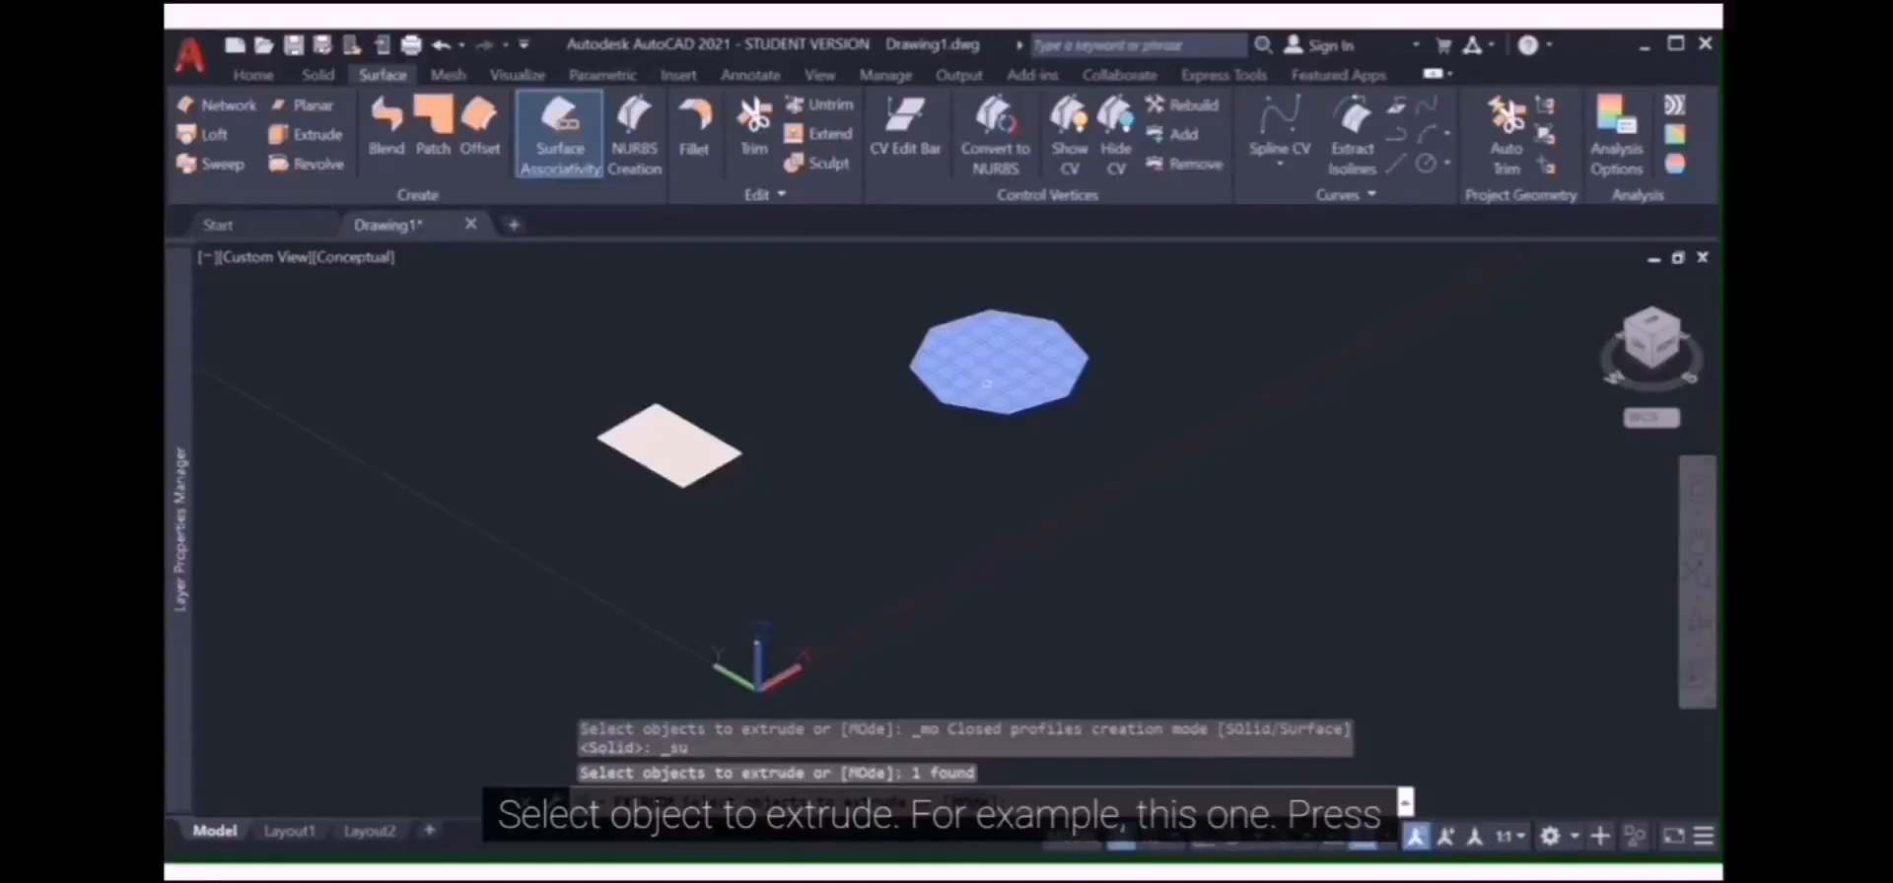
key(Return)
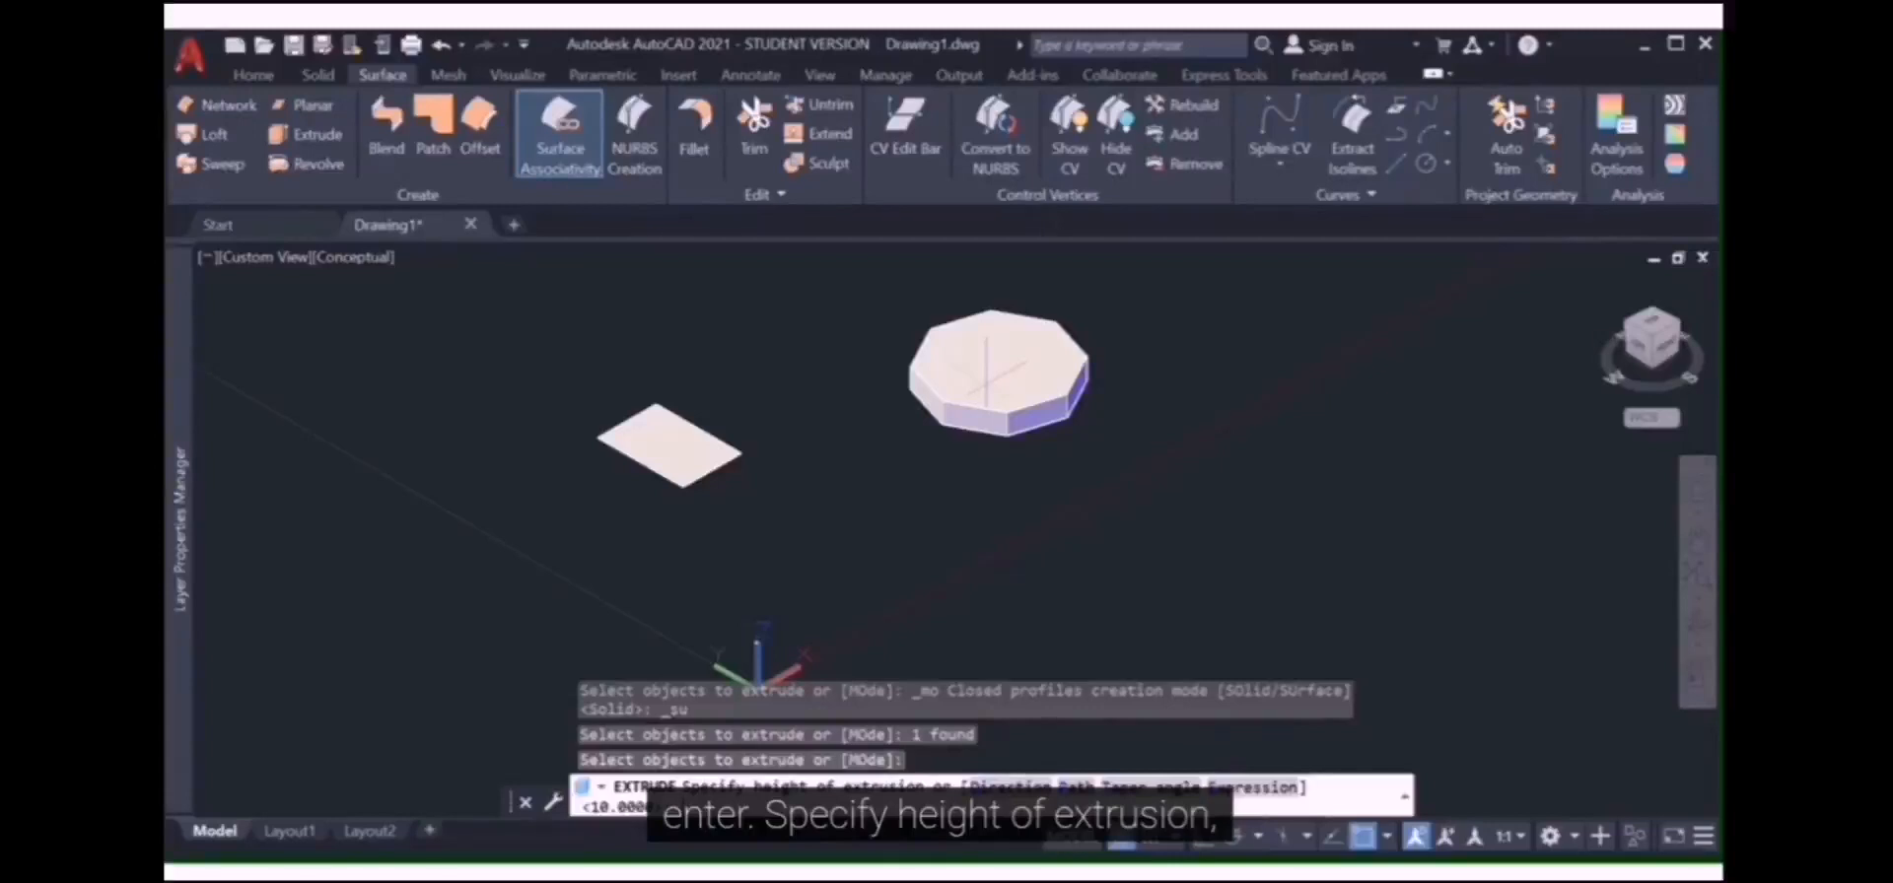
text(1)
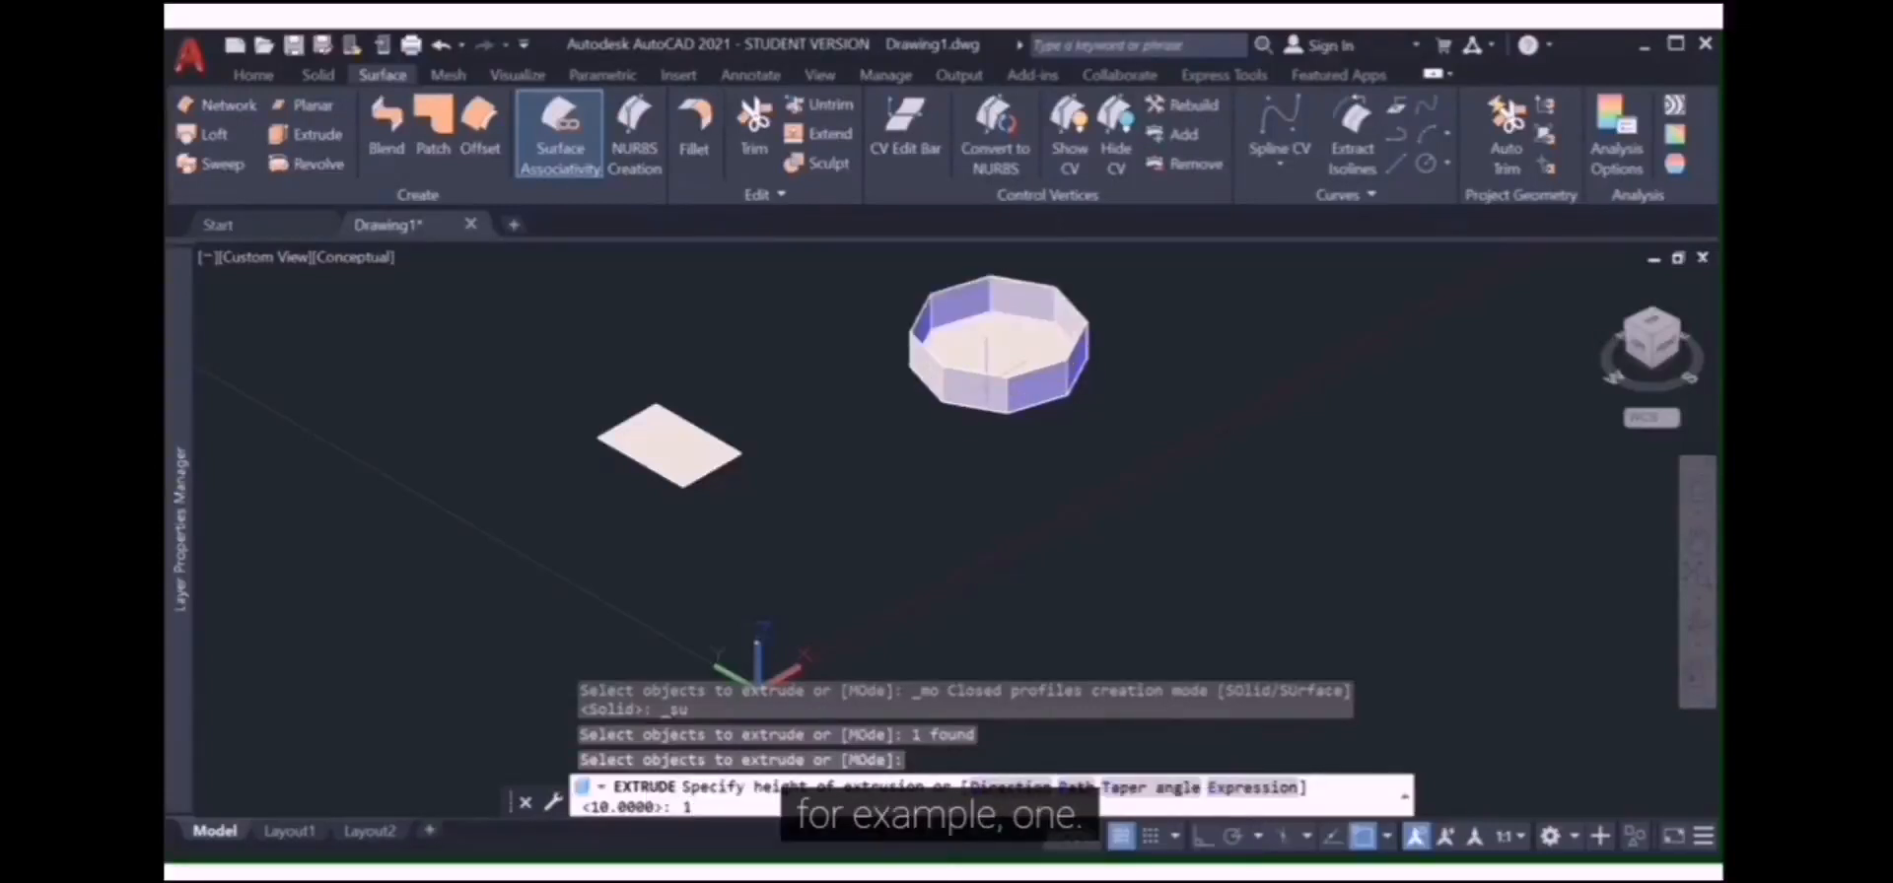
key(Return)
scroll(1059, 414, down, 4)
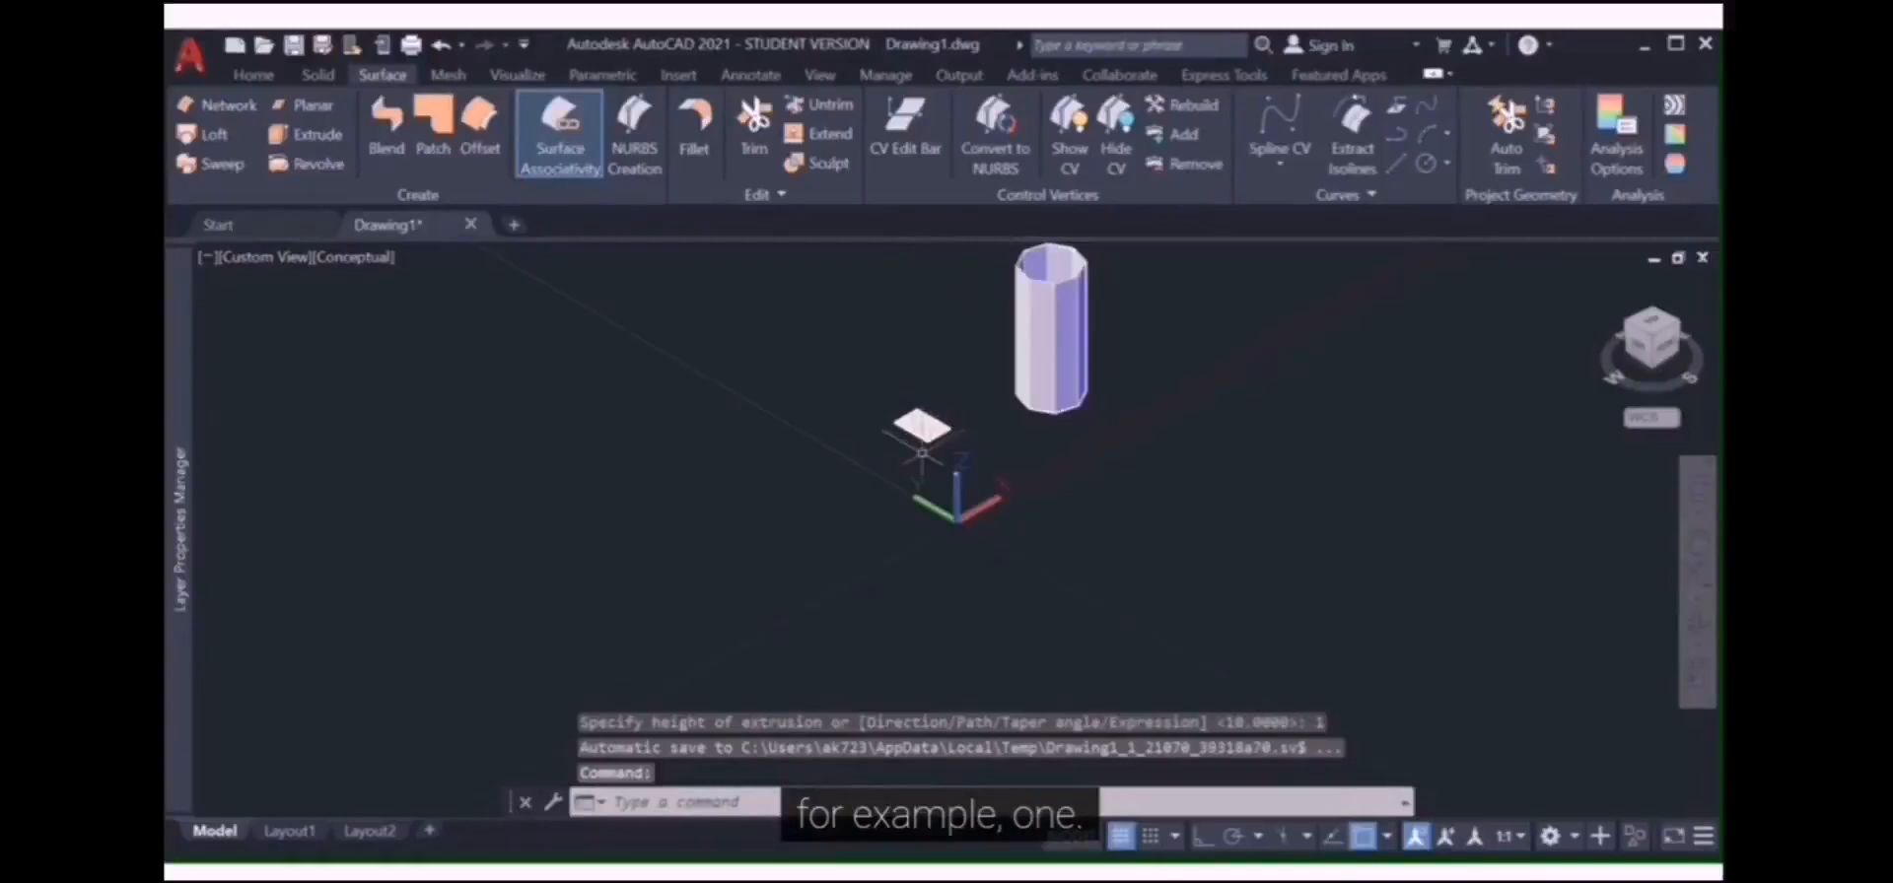
scroll(922, 453, up, 3)
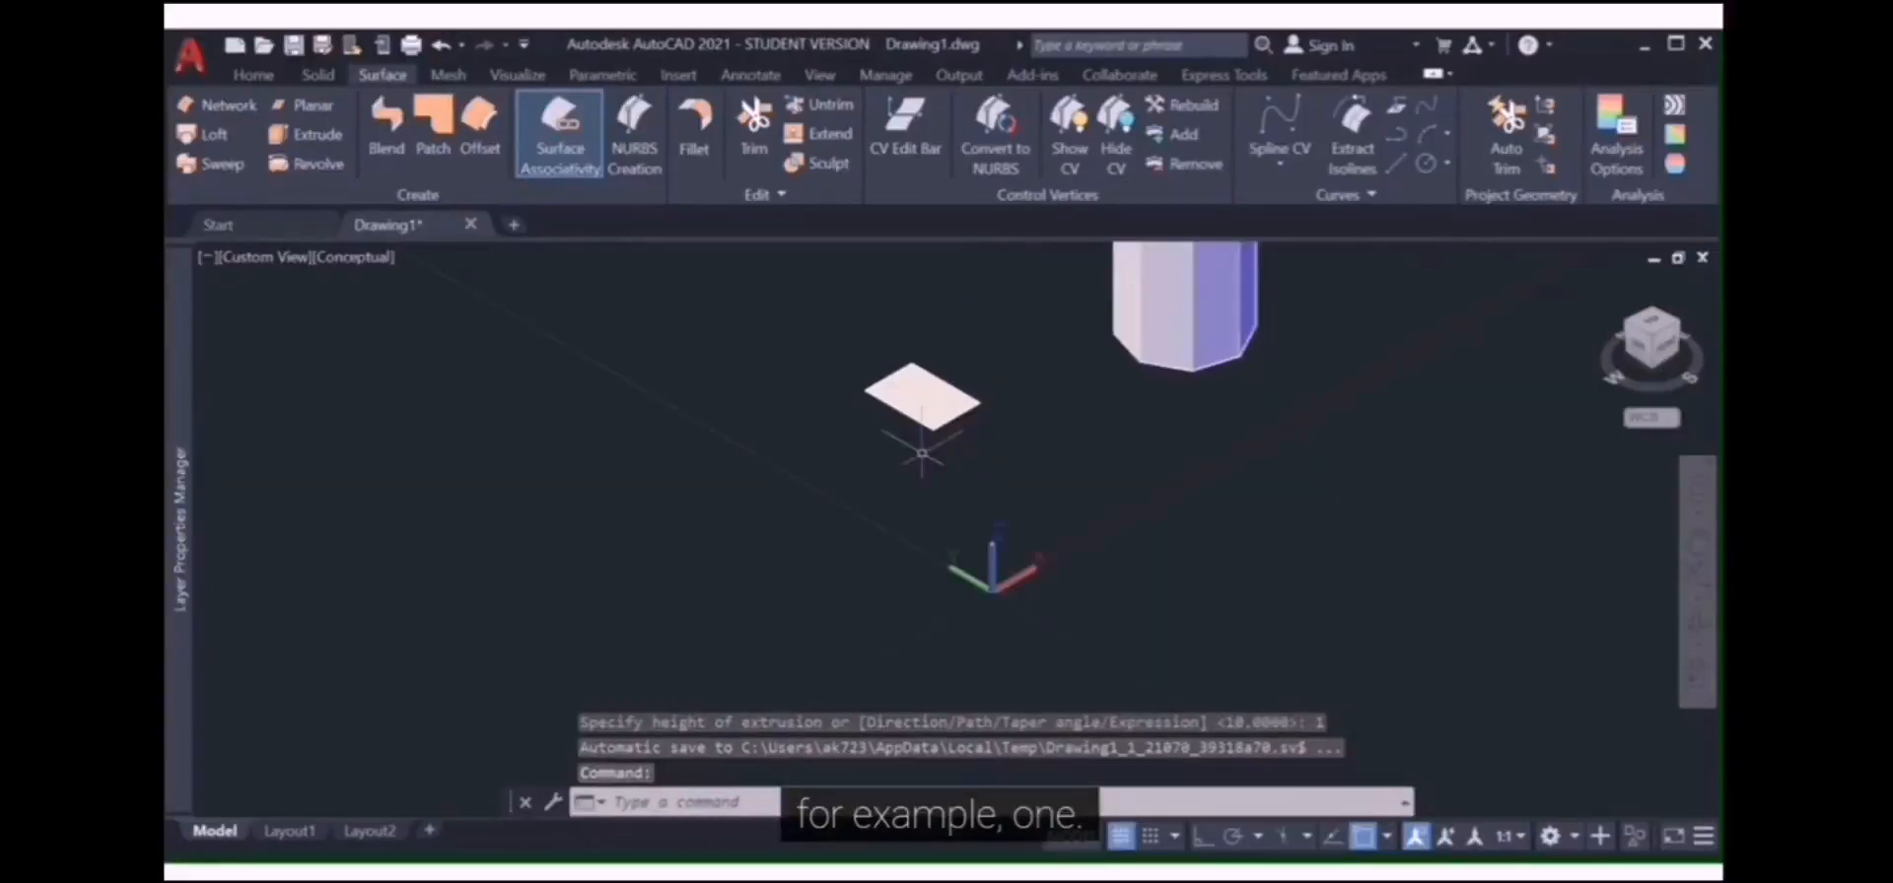
Extrude the small rectangular planar surface as a surface with a height of -0.5
click(330, 150)
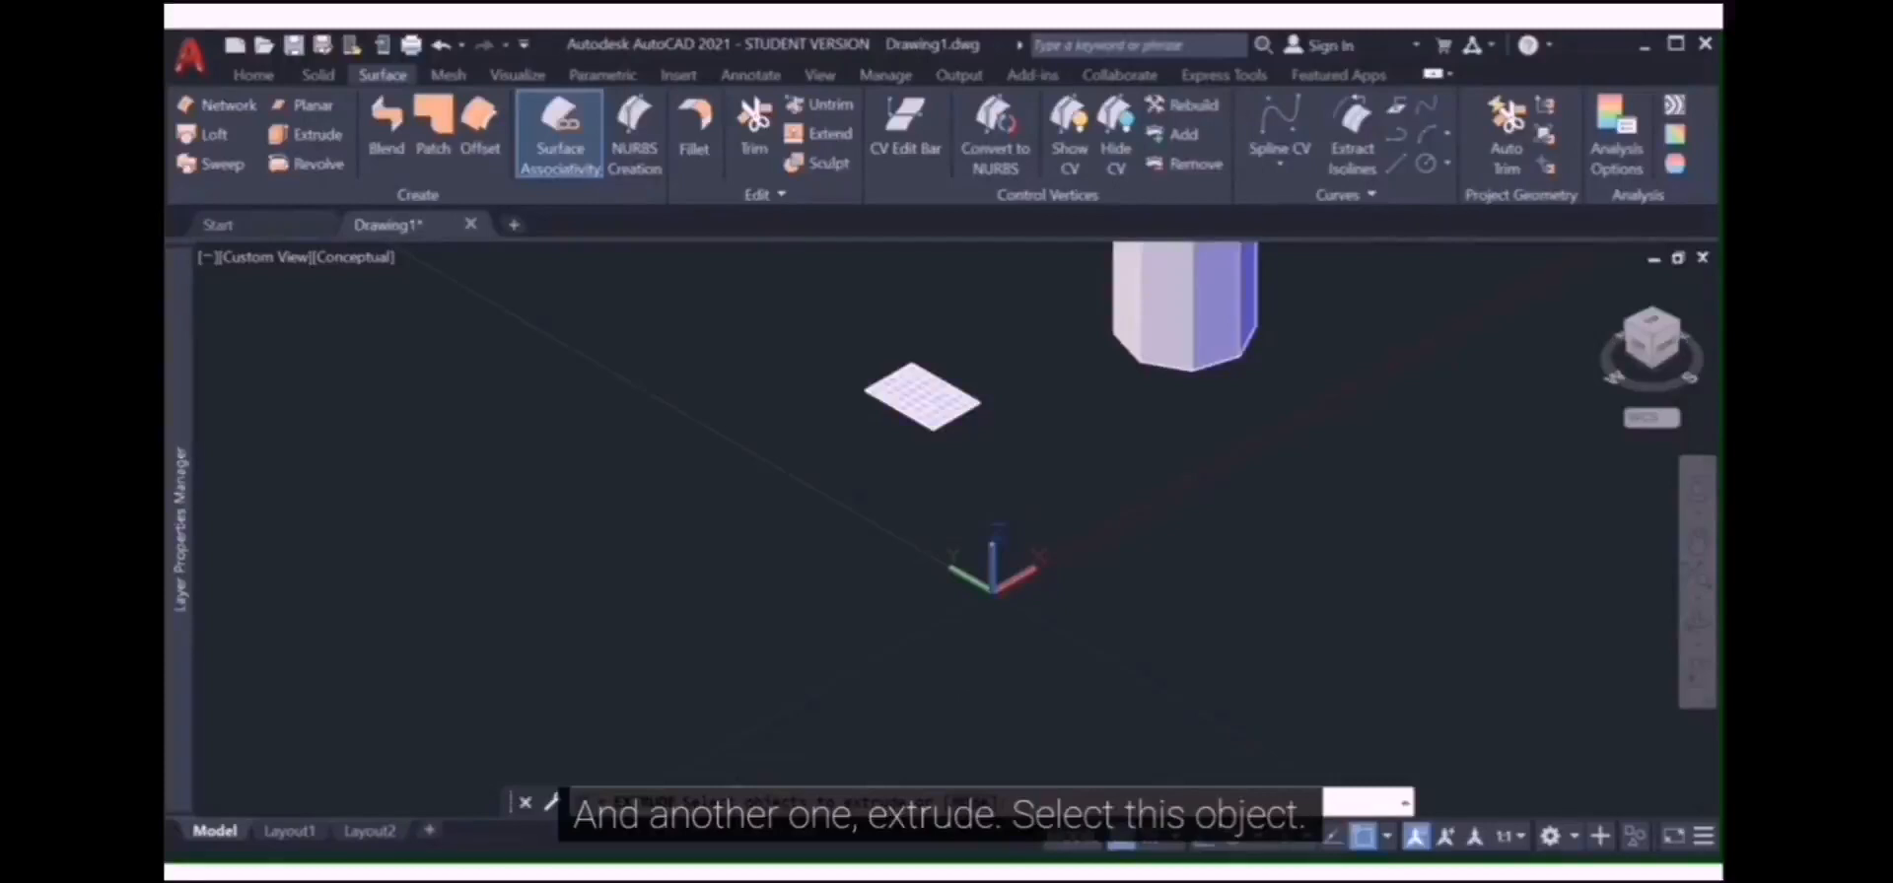
click(928, 405)
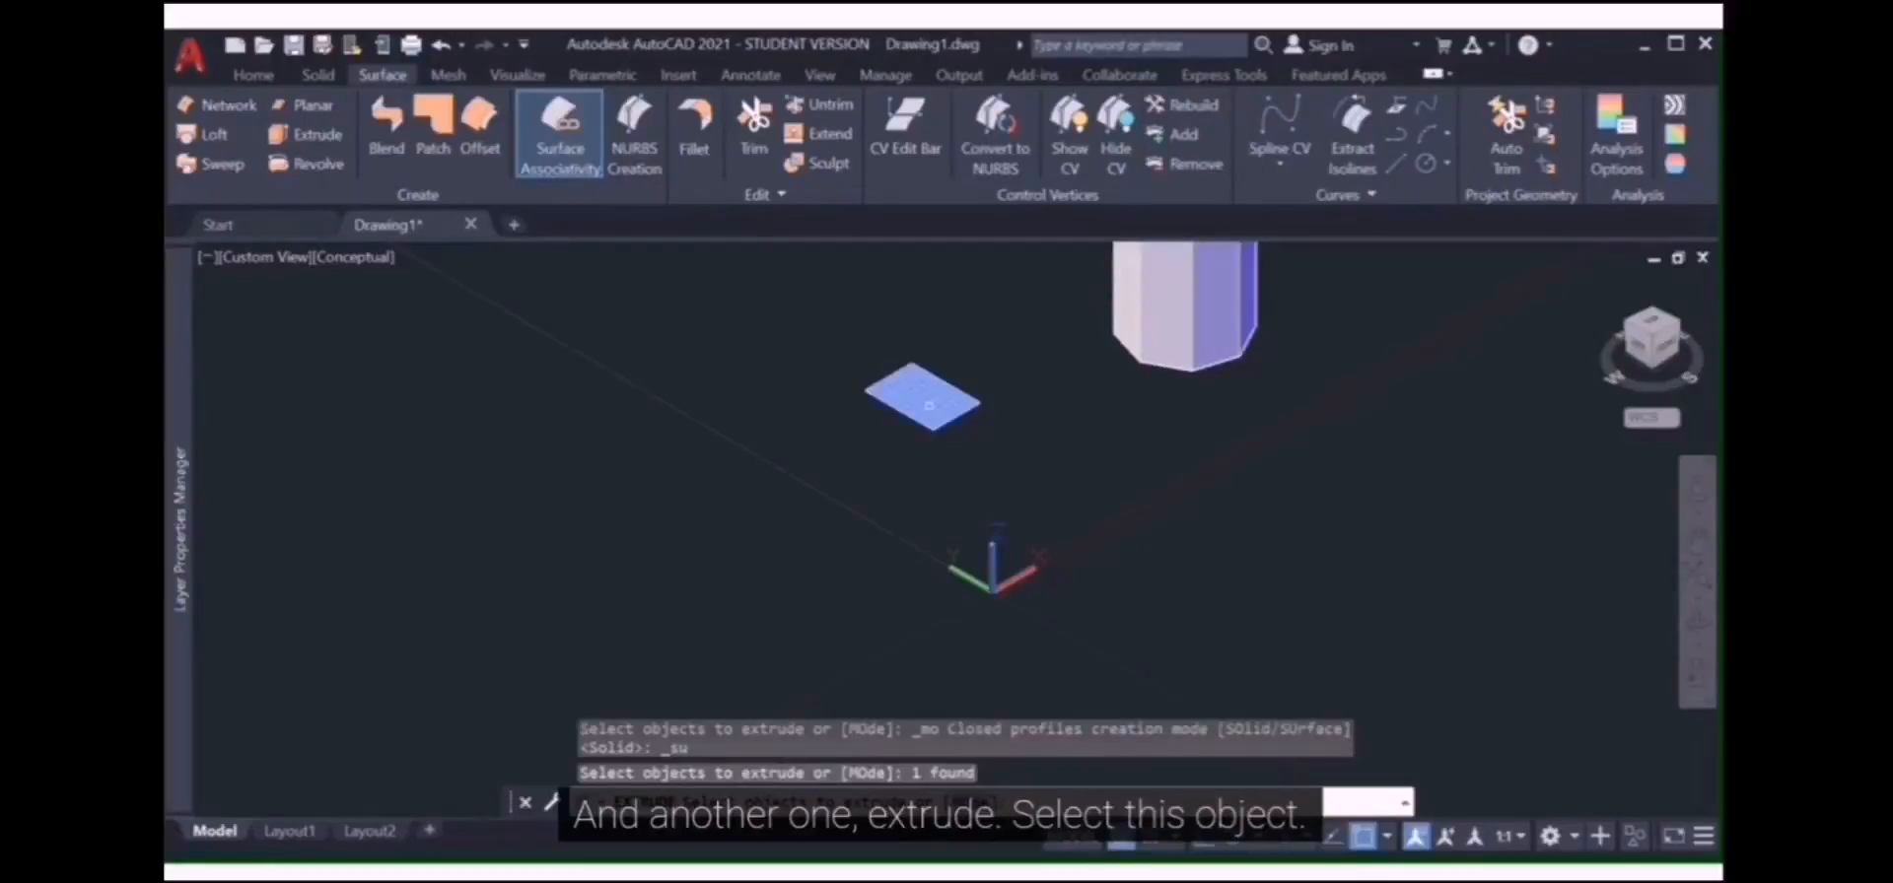
key(Return)
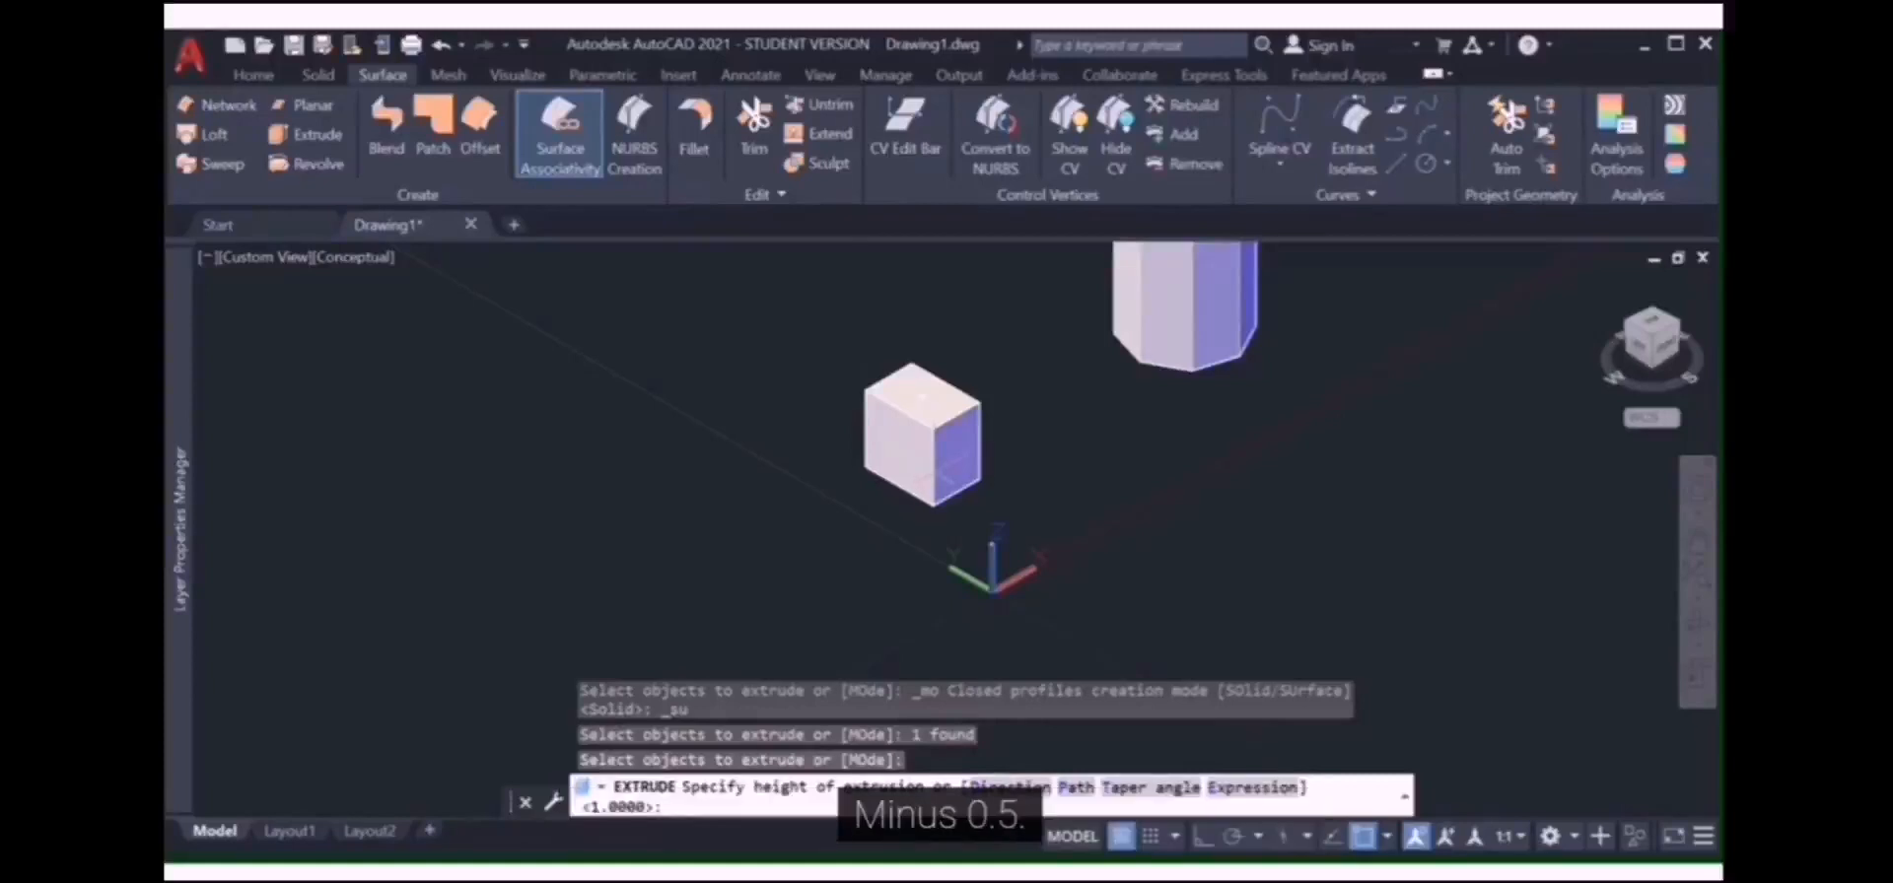
text(-0.5)
key(Return)
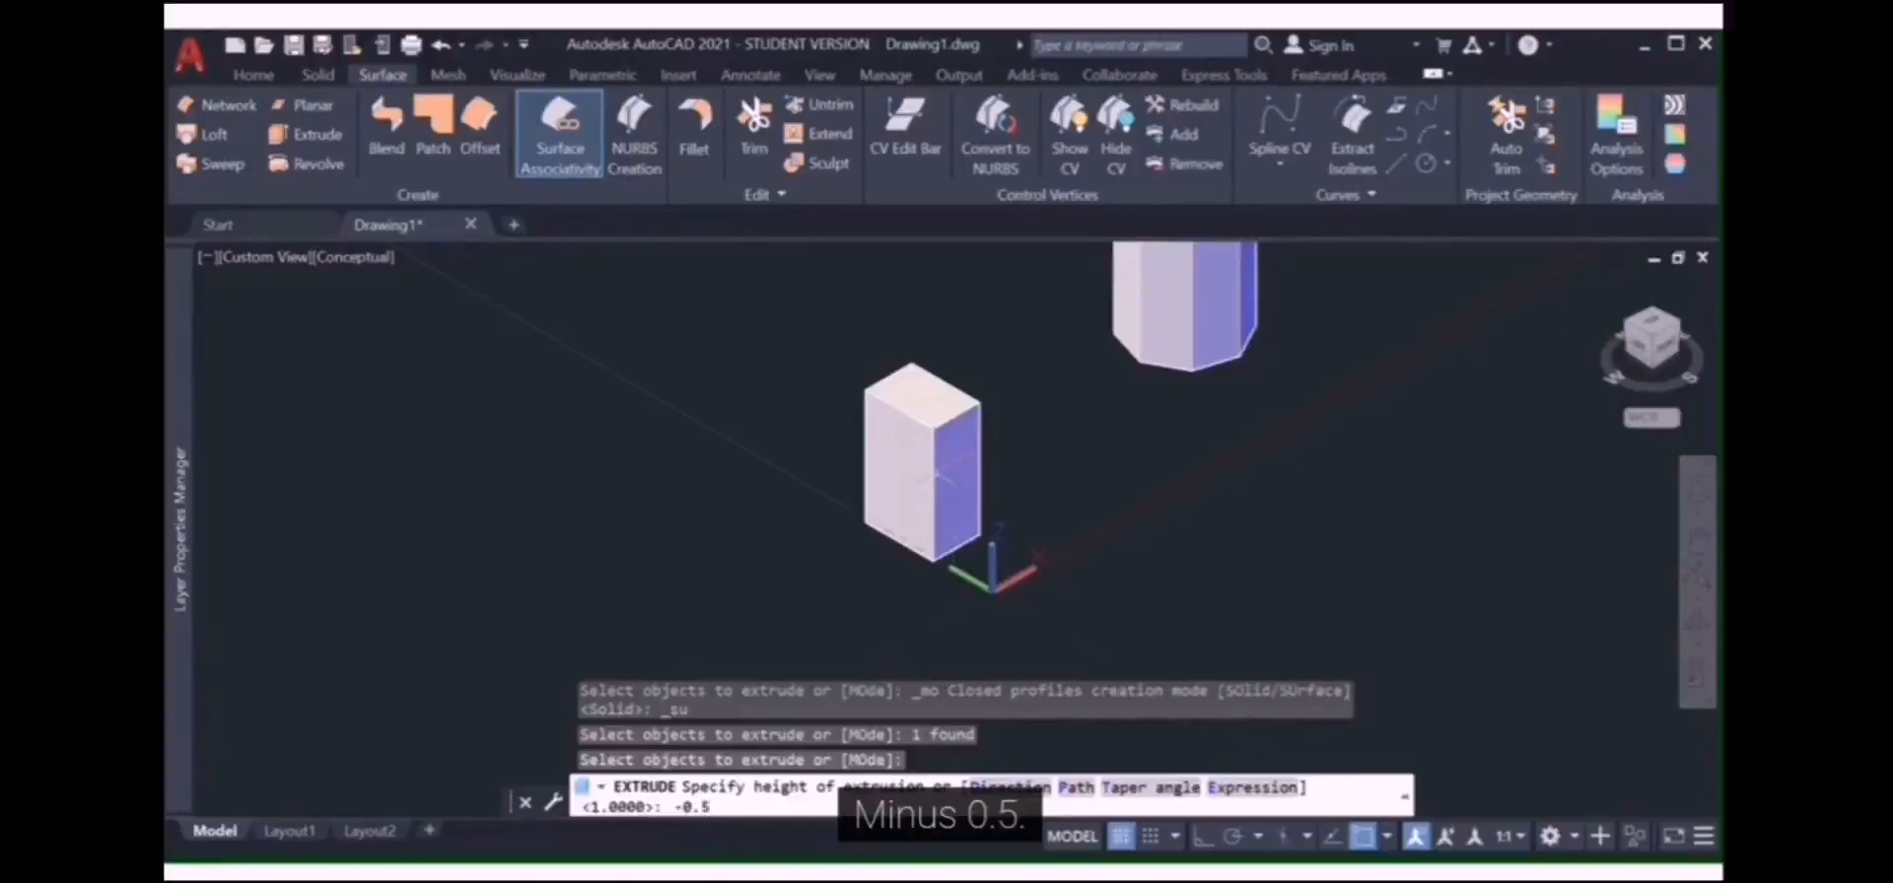
Examine the extruded rectangular and octagonal surfaces in 3D by zooming and orbiting around them
scroll(1097, 368, down, 2)
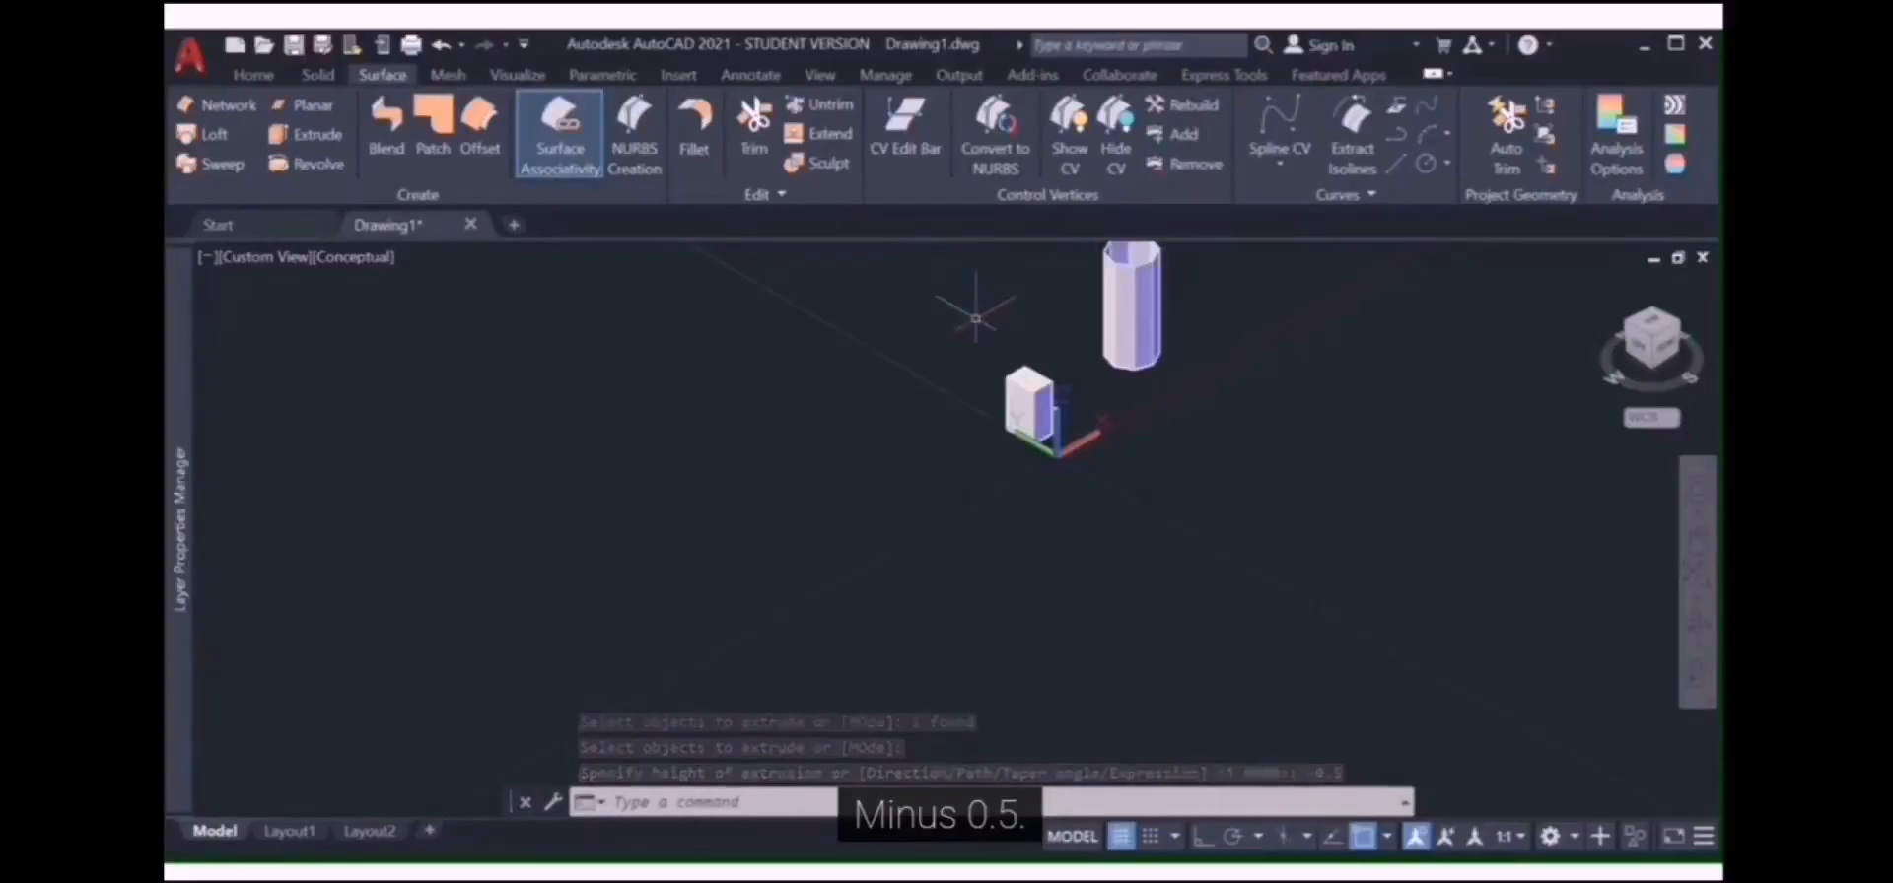
scroll(986, 314, up, 1)
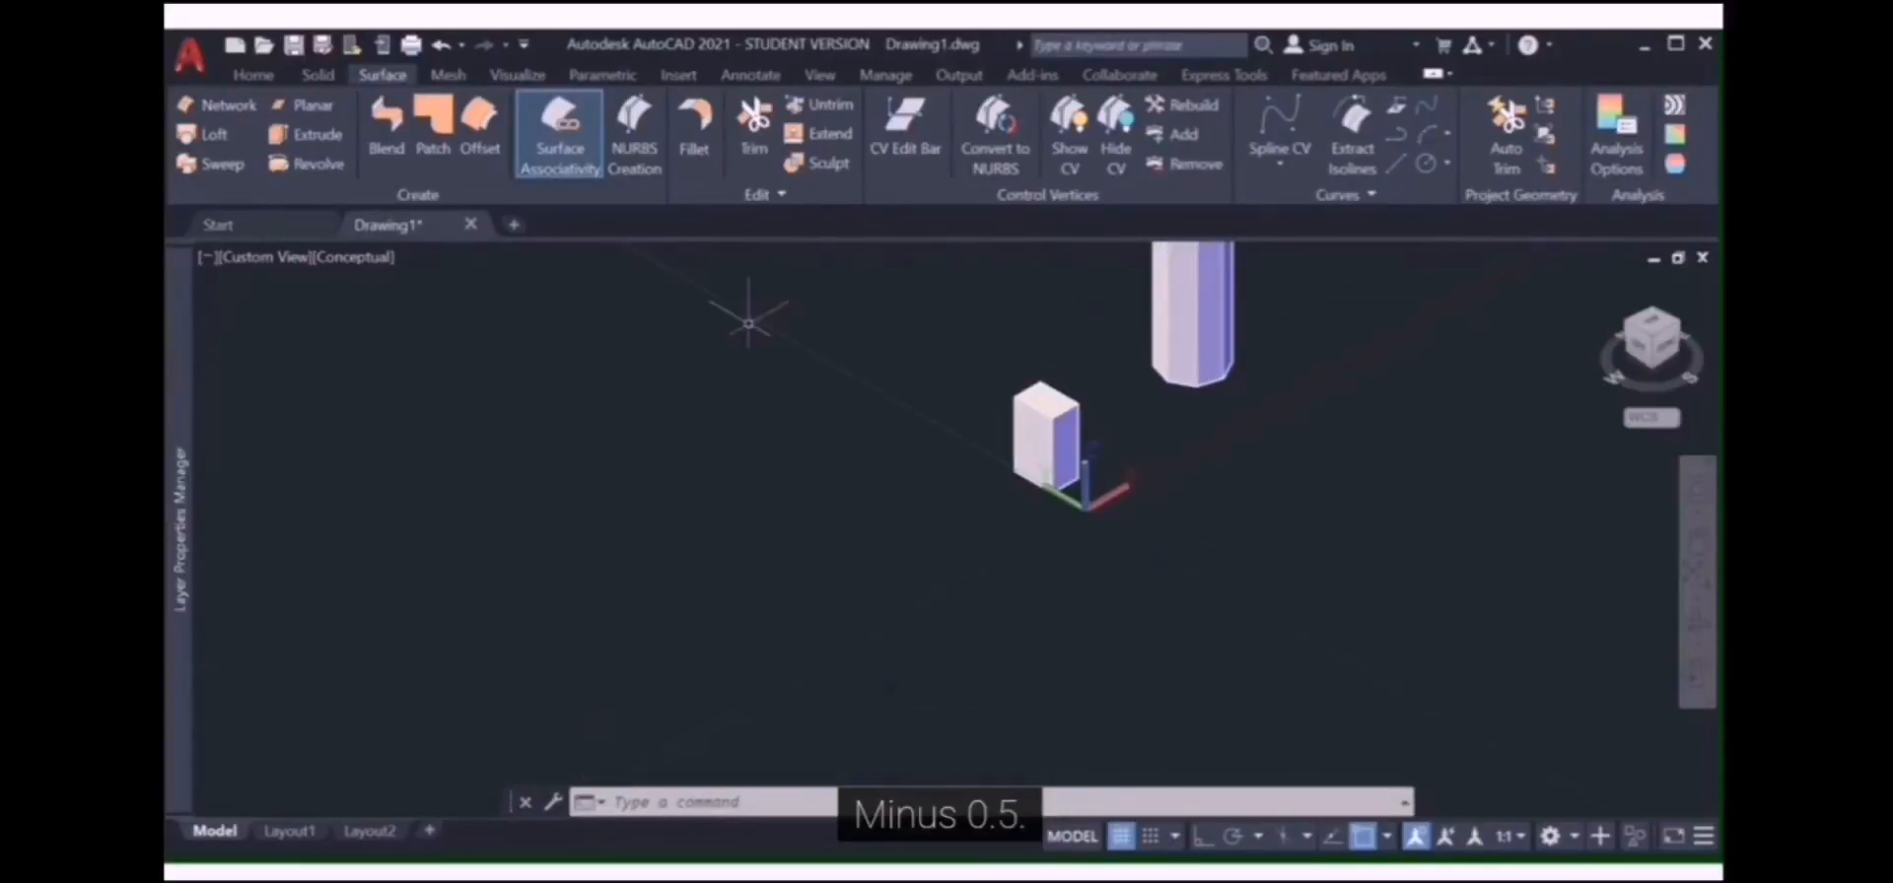
scroll(1031, 339, down, 1)
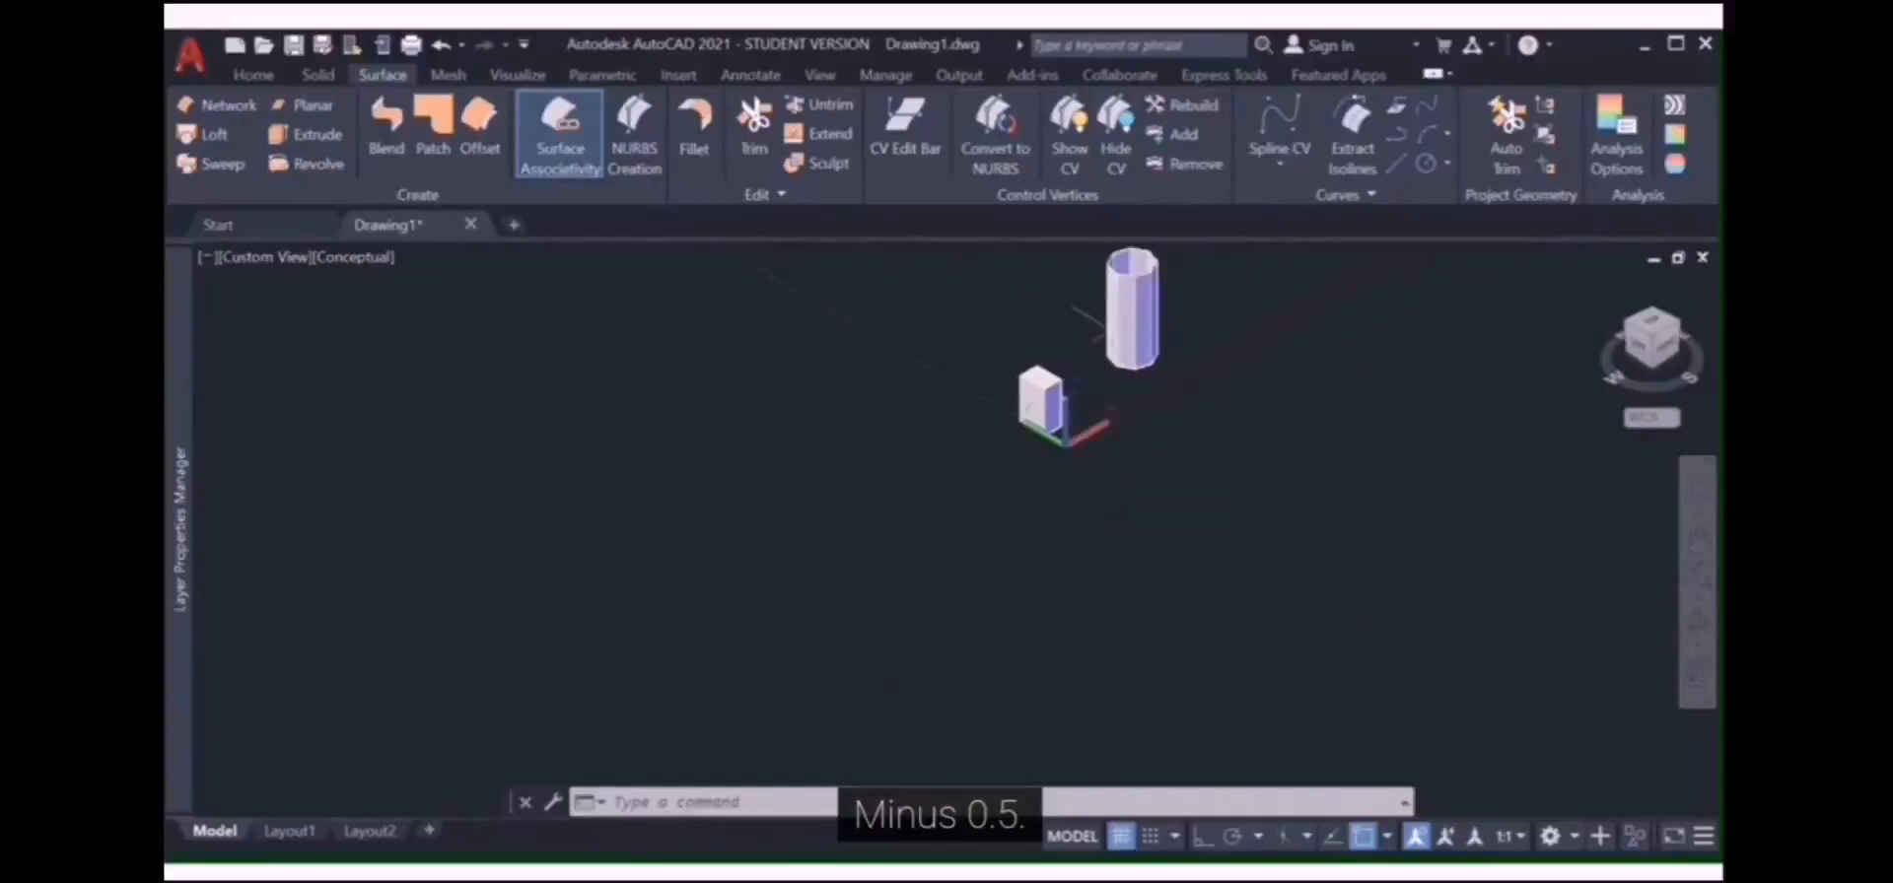
scroll(1168, 296, up, 1)
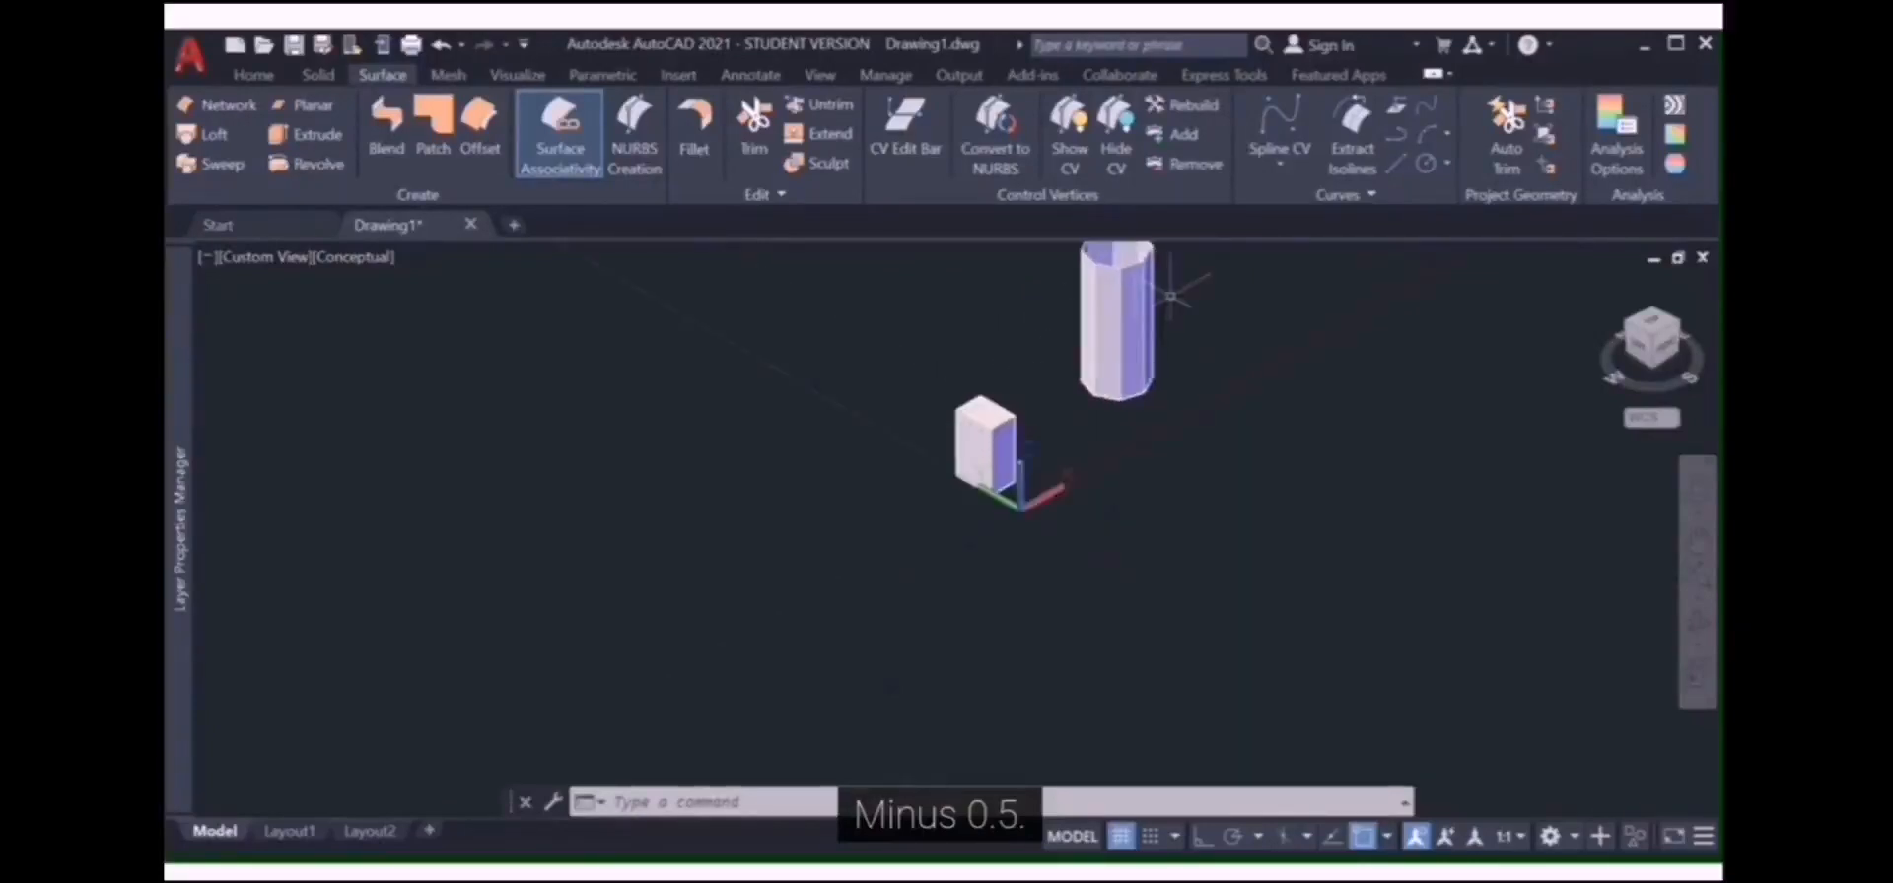
click(1697, 621)
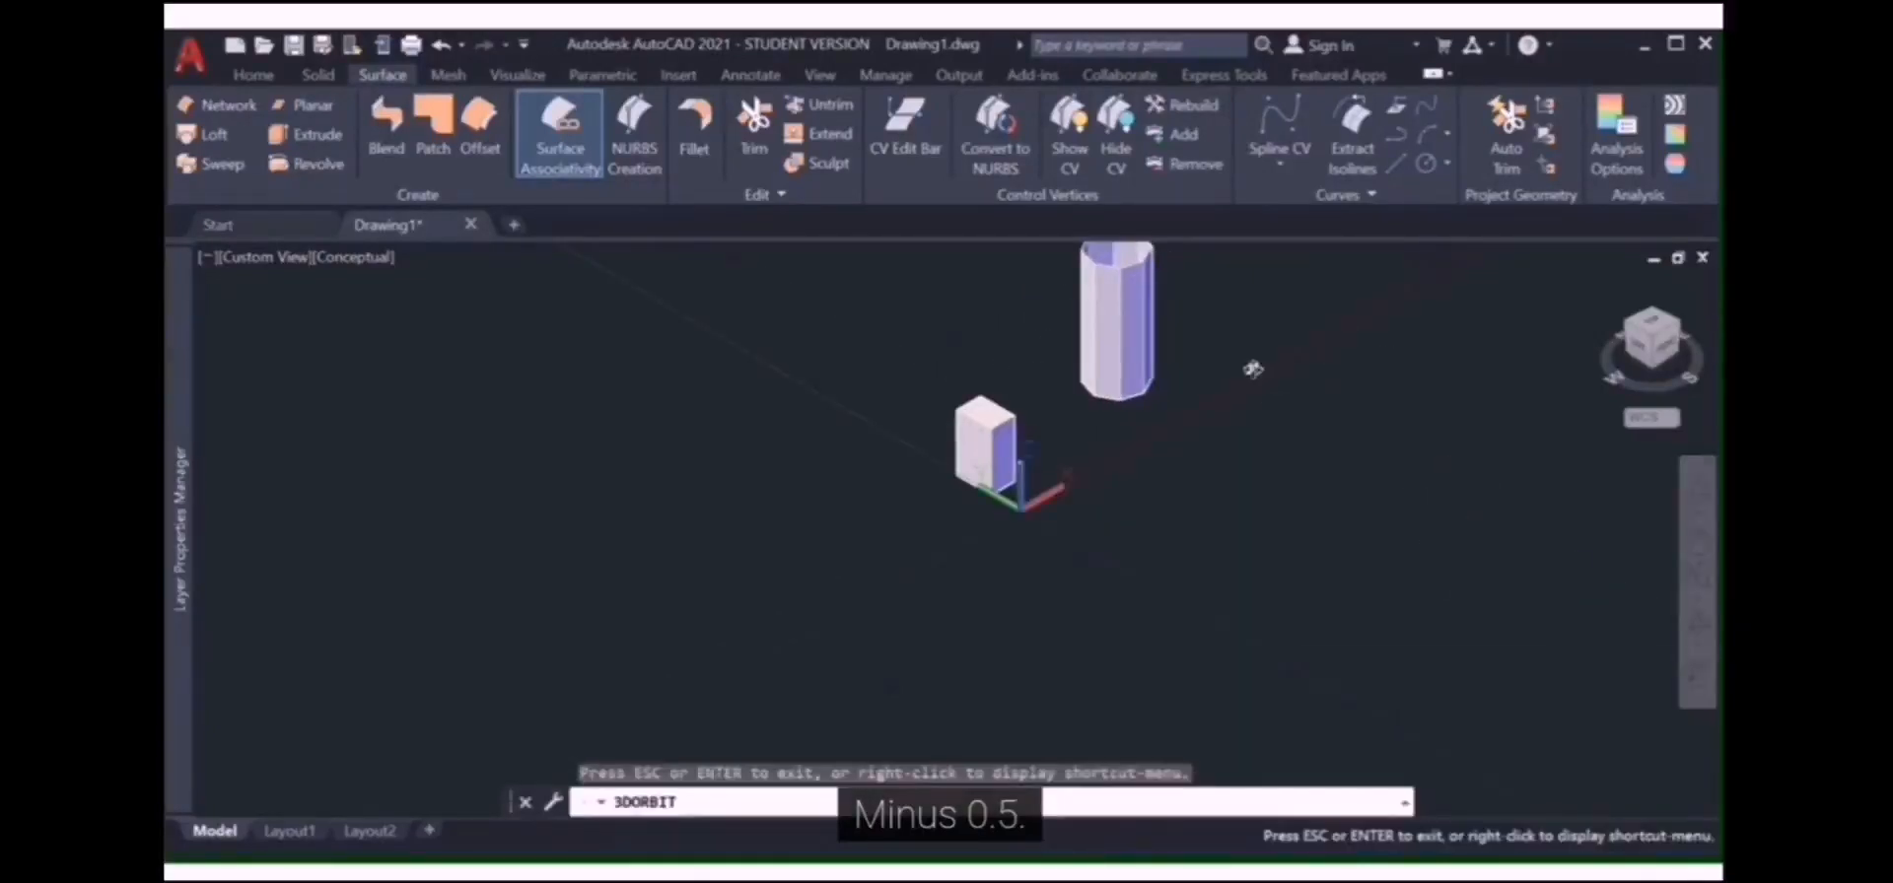